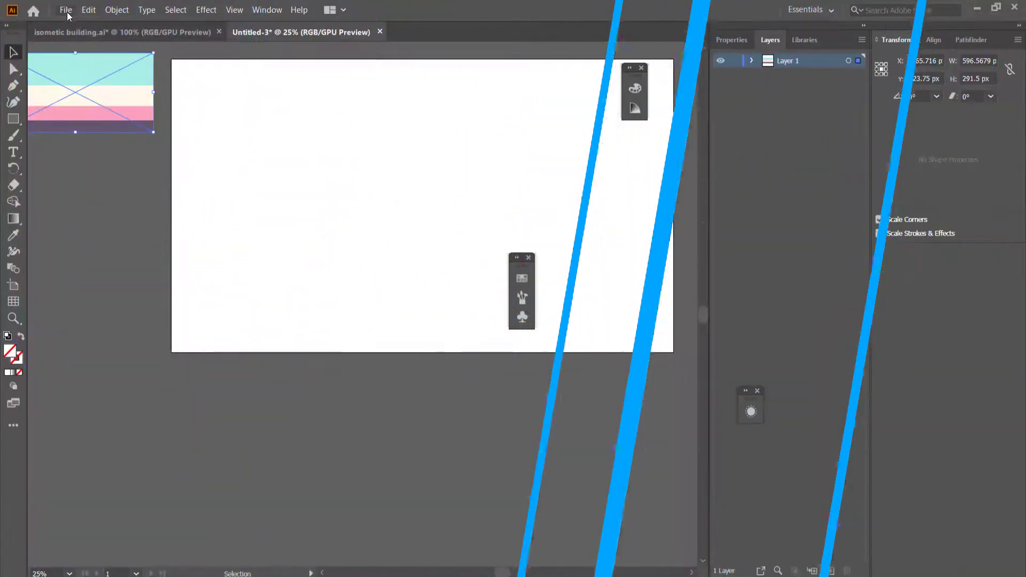
Create a new landscape document from the Web-Large preset at 1920 x 1080 px.
{"action": "left_click", "coordinate": [66, 11]}
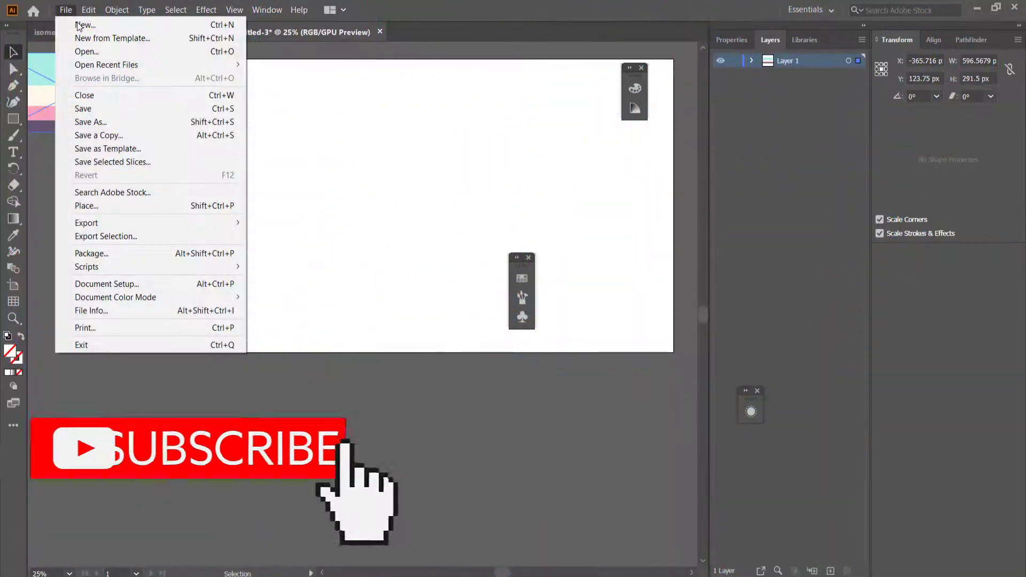
{"action": "left_click", "coordinate": [75, 25]}
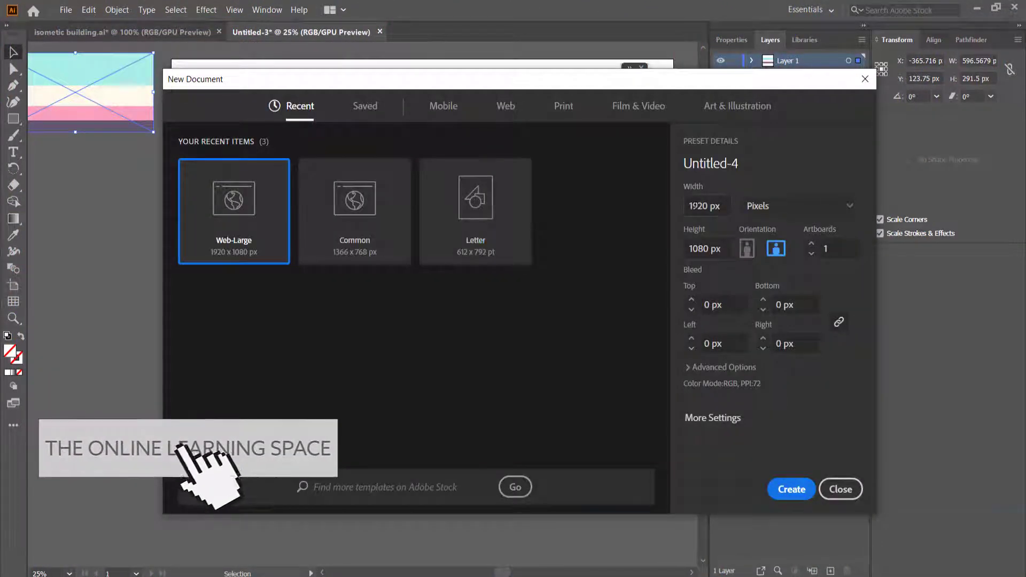
{"action": "left_click", "coordinate": [788, 492]}
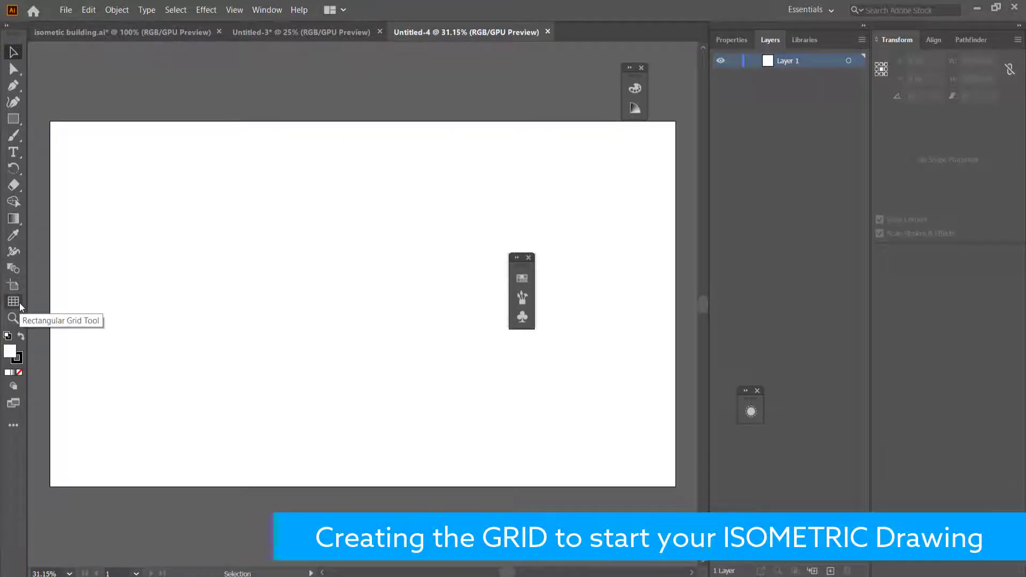
Place a rectangular grid of 1000 x 1000 px with 100 horizontal and 100 vertical dividers on the artboard.
{"action": "left_click", "coordinate": [14, 425]}
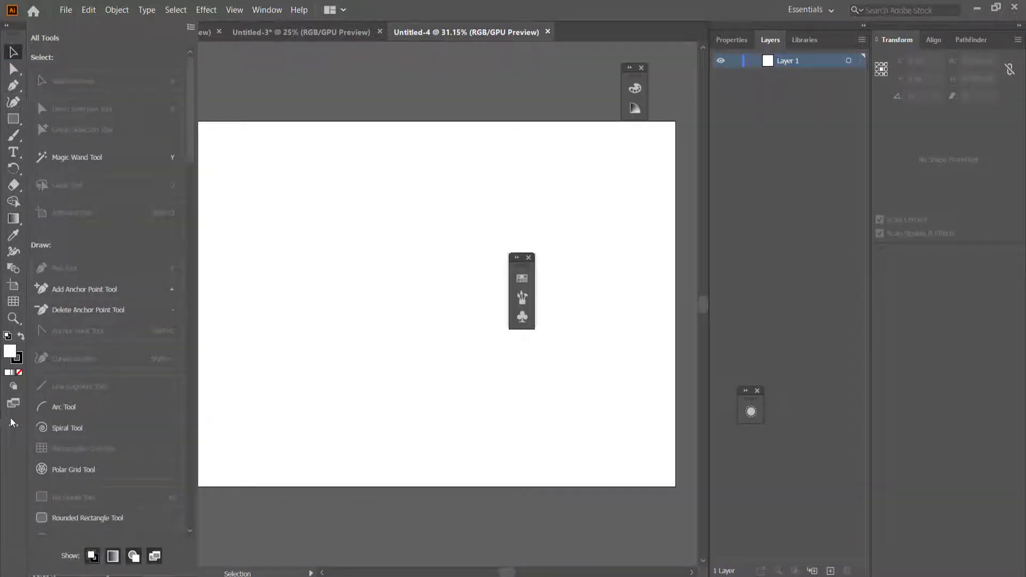
{"action": "left_click", "coordinate": [14, 425]}
{"action": "left_click", "coordinate": [13, 302]}
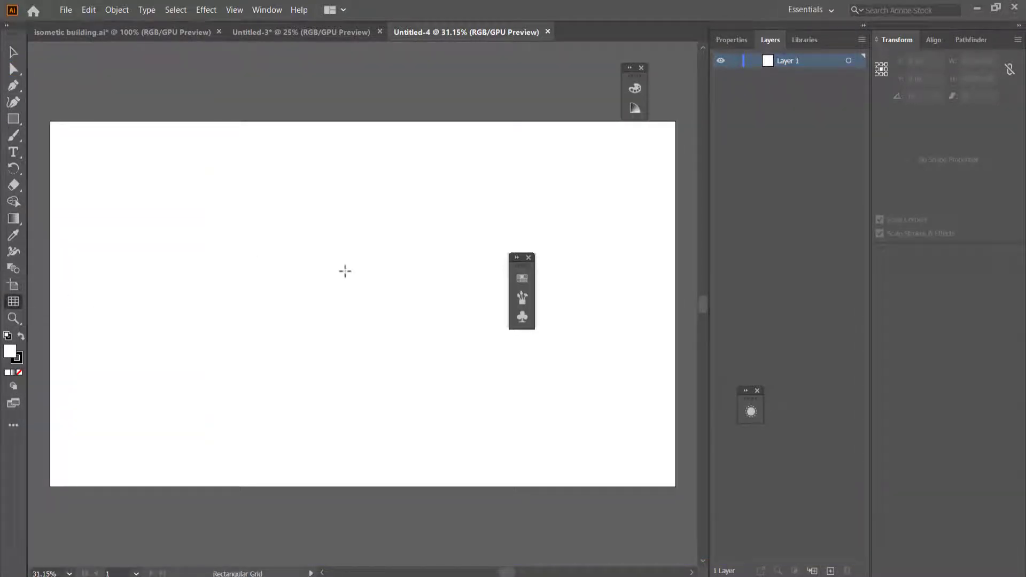
{"action": "left_click", "coordinate": [345, 273]}
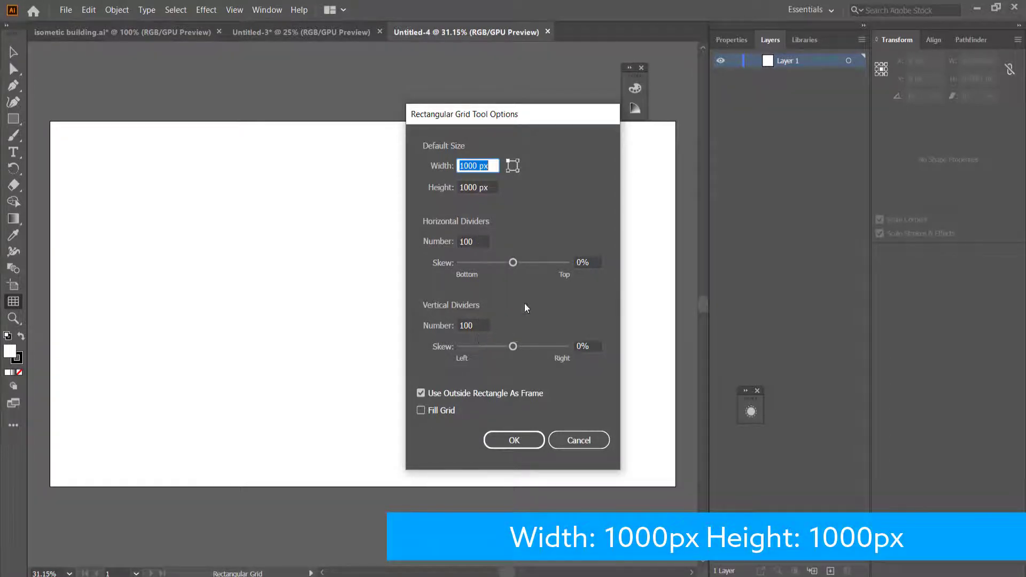
{"action": "left_click", "coordinate": [513, 441]}
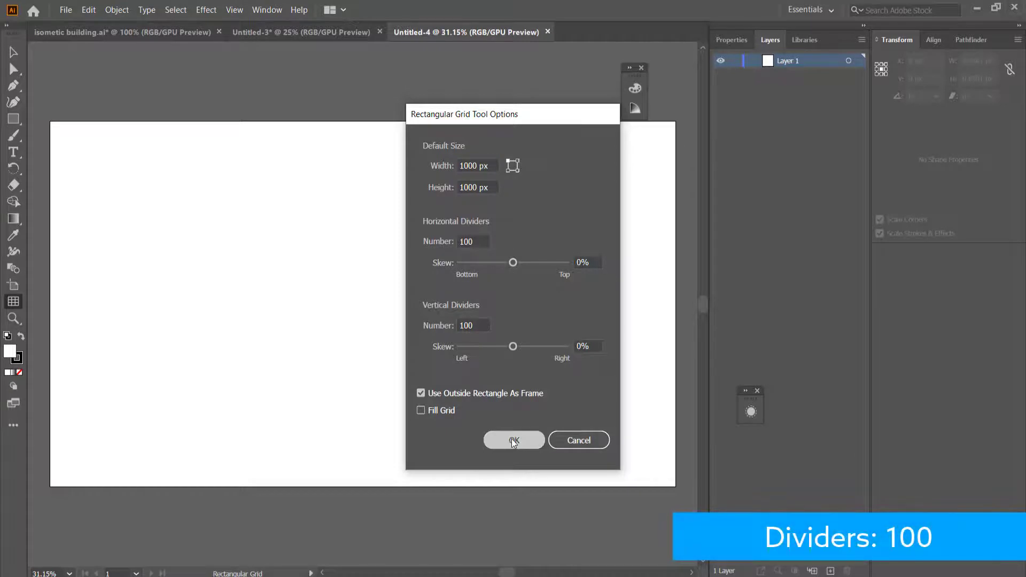
{"action": "key", "text": "v"}
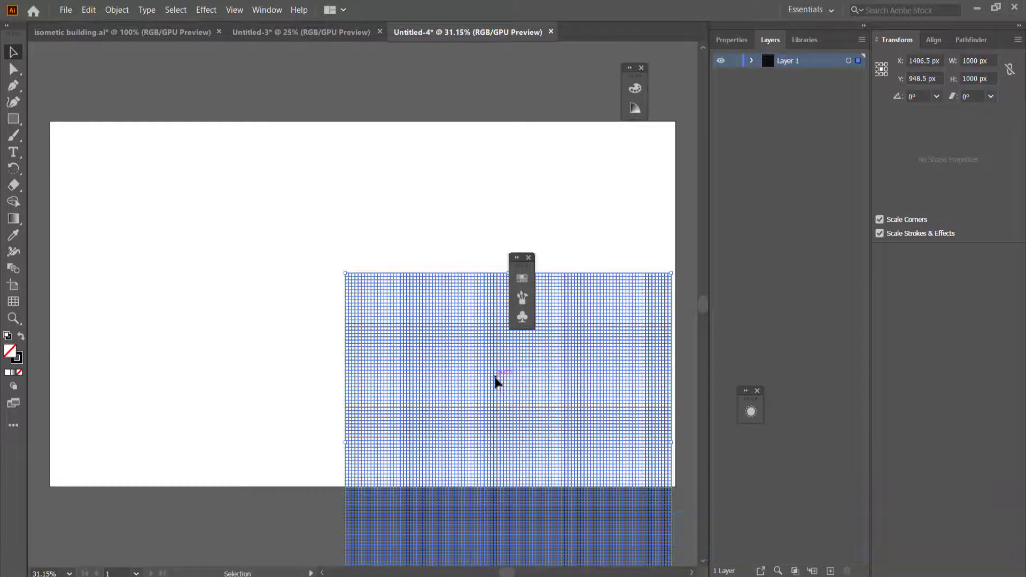
Center the grid horizontally and vertically on the artboard.
{"action": "left_click", "coordinate": [931, 41]}
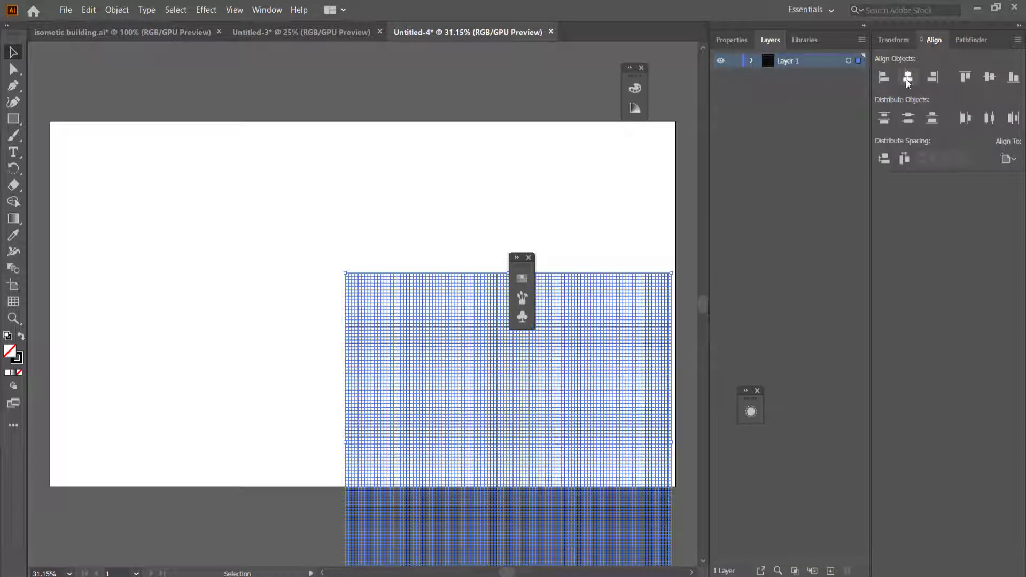
{"action": "left_click", "coordinate": [906, 78]}
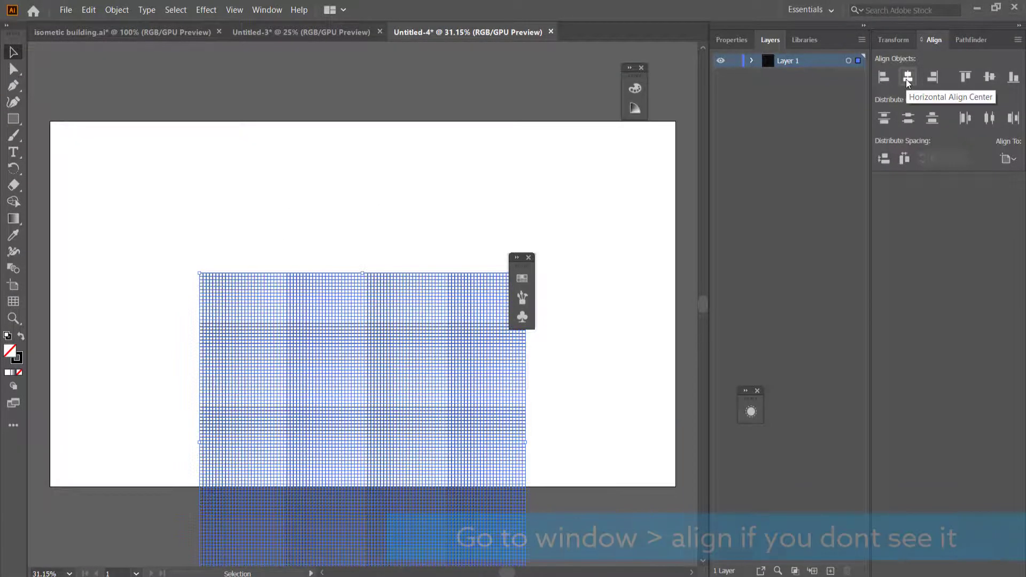
{"action": "left_click", "coordinate": [989, 77]}
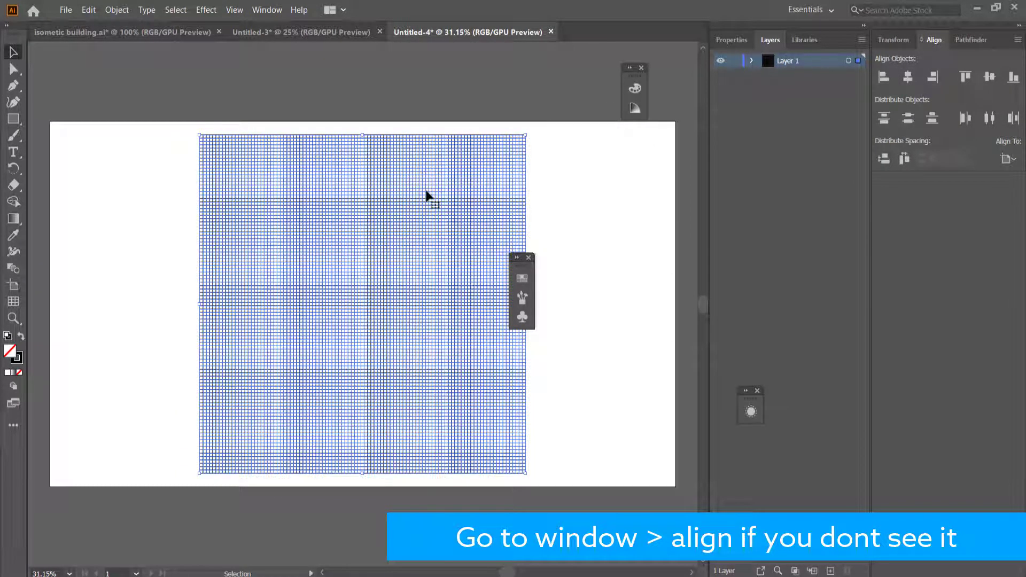
Set the grid's height to 866.02 px while keeping its width at 1000 px.
{"action": "left_click", "coordinate": [891, 40]}
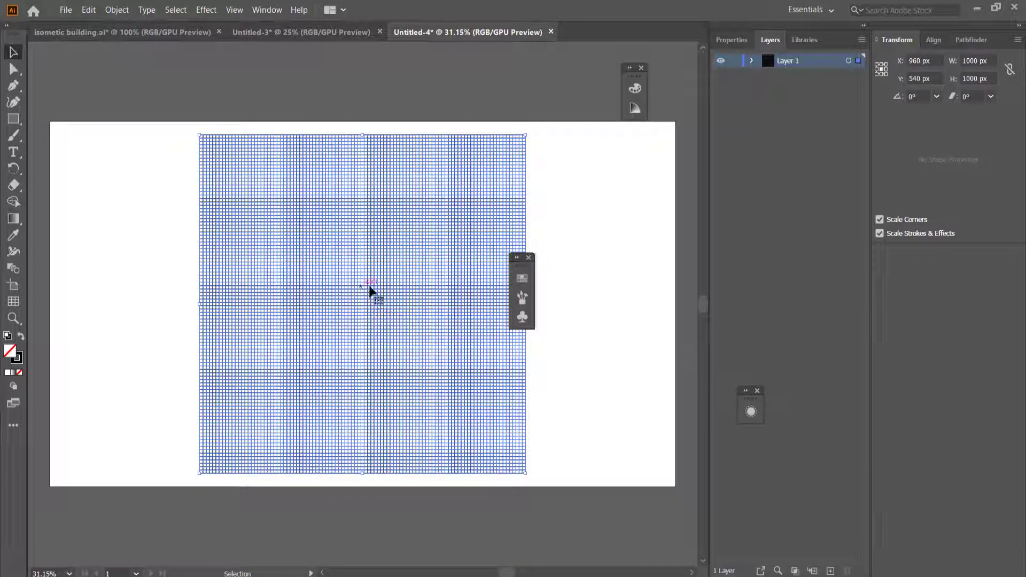
{"action": "left_click", "coordinate": [1009, 72]}
{"action": "left_click", "coordinate": [969, 78]}
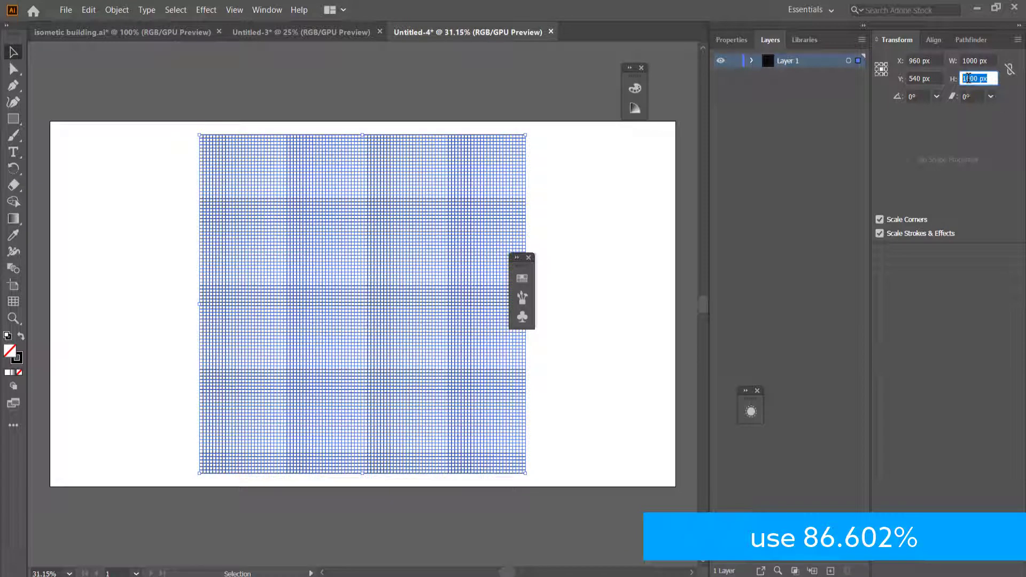
{"action": "type", "text": "866.02"}
{"action": "key", "text": "Return"}
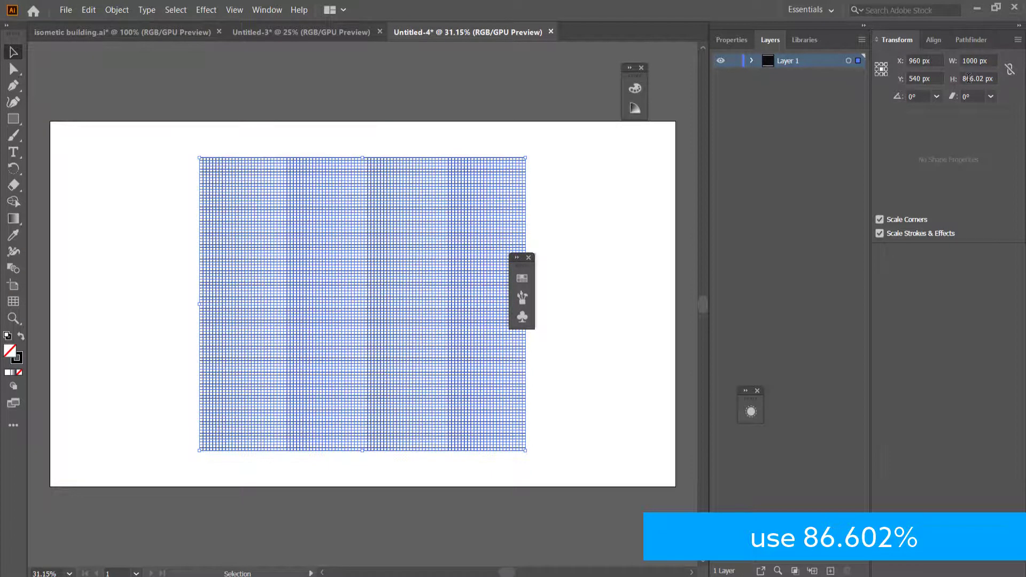
Shear the grid by -30° and rotate it by 30° to form an isometric diamond.
{"action": "left_click", "coordinate": [960, 97]}
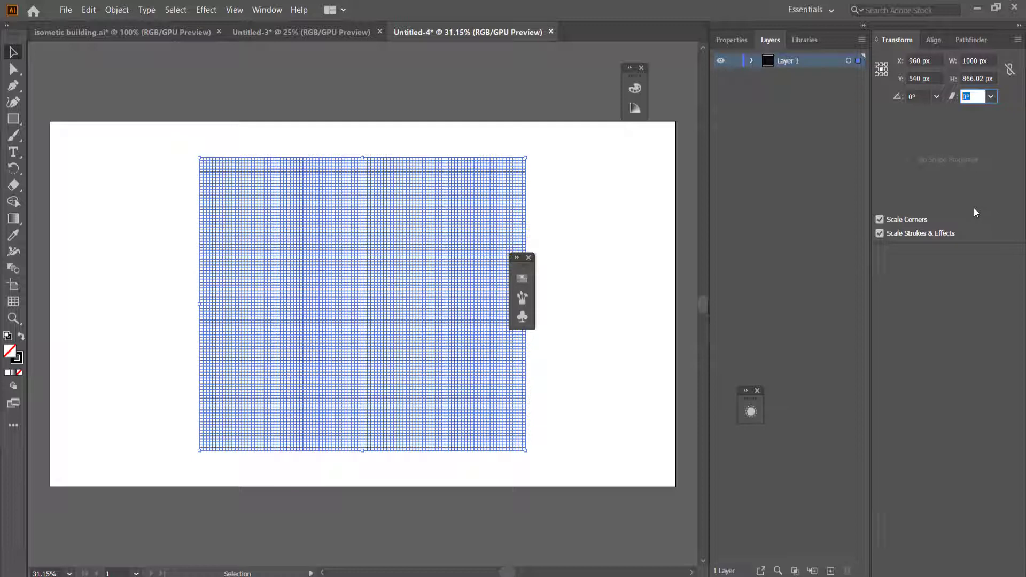
{"action": "type", "text": "-30"}
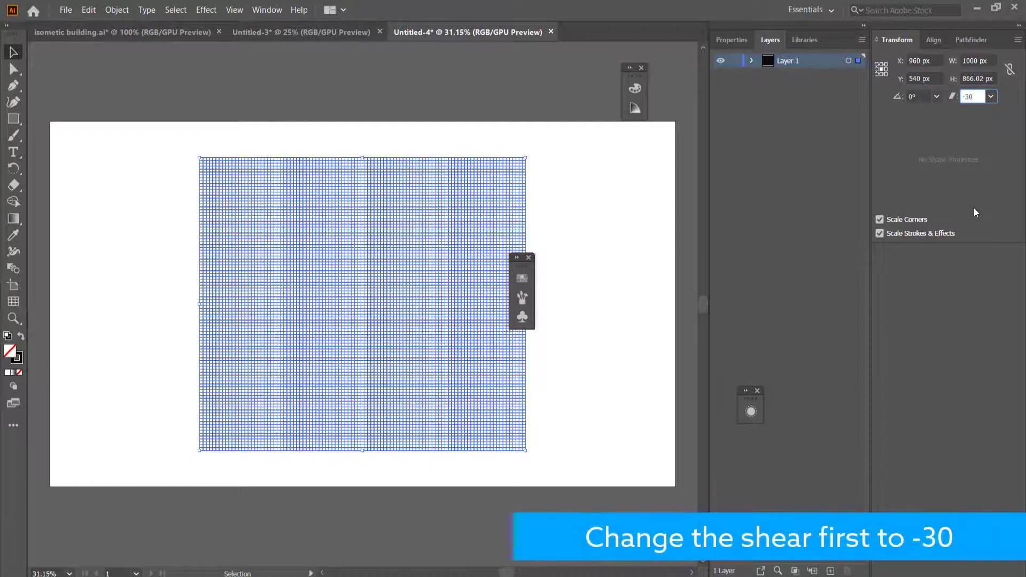
{"action": "key", "text": "Return"}
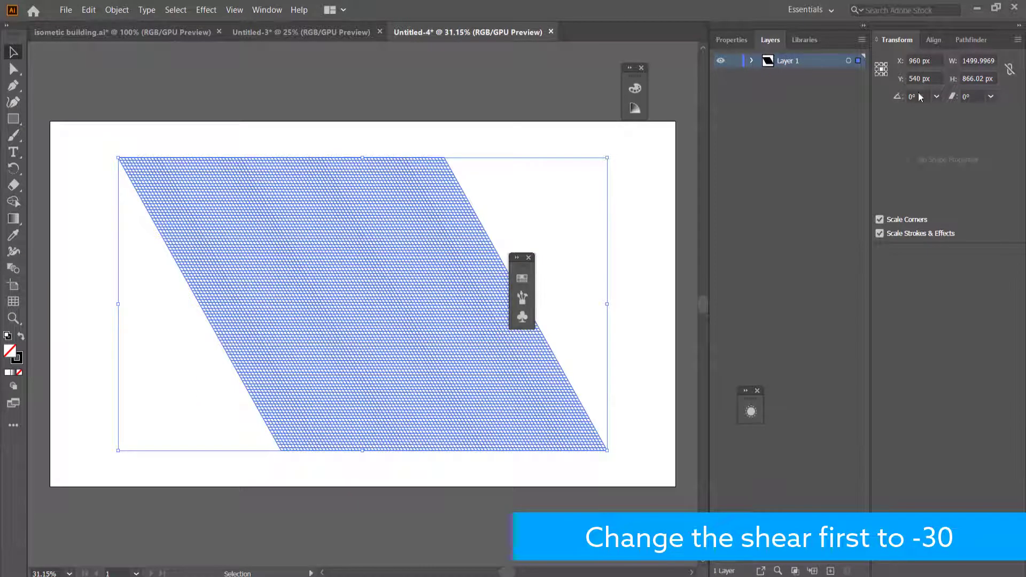
{"action": "left_click", "coordinate": [910, 97]}
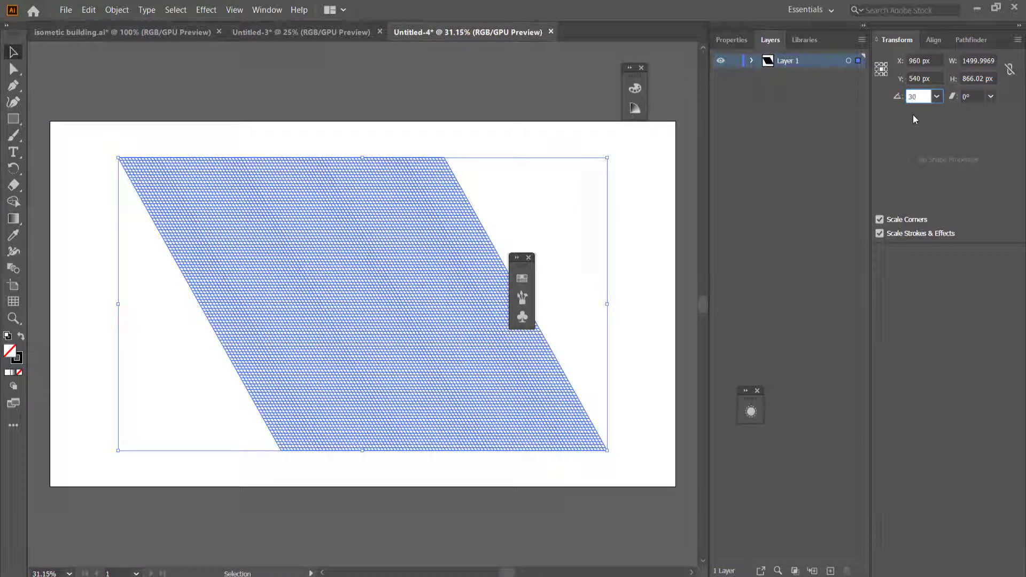
{"action": "key", "text": "Return"}
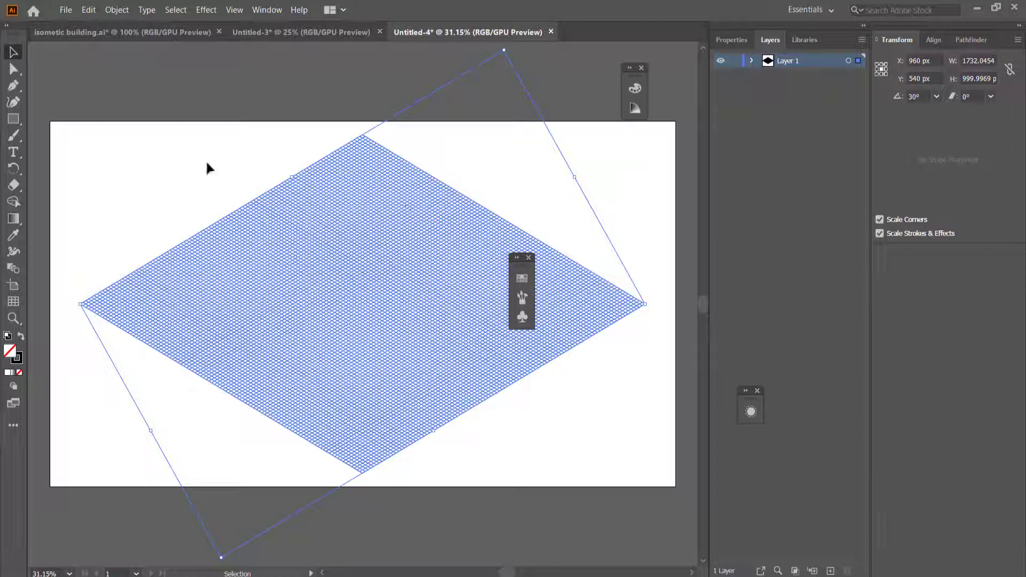
{"action": "left_click", "coordinate": [129, 115]}
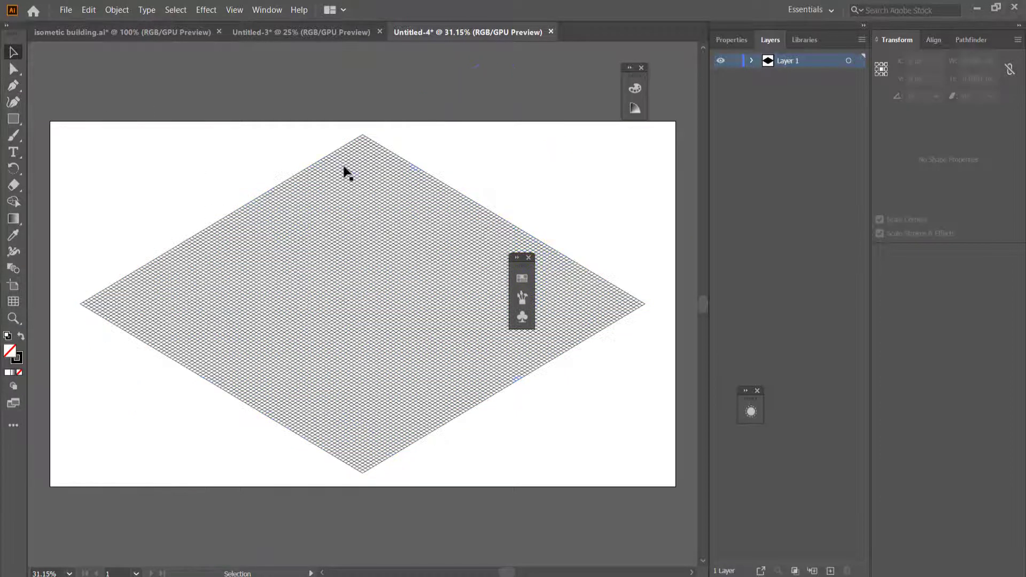
Change the stroke colour of the isometric grid to cyan.
{"action": "left_click", "coordinate": [378, 271]}
{"action": "left_click", "coordinate": [726, 41]}
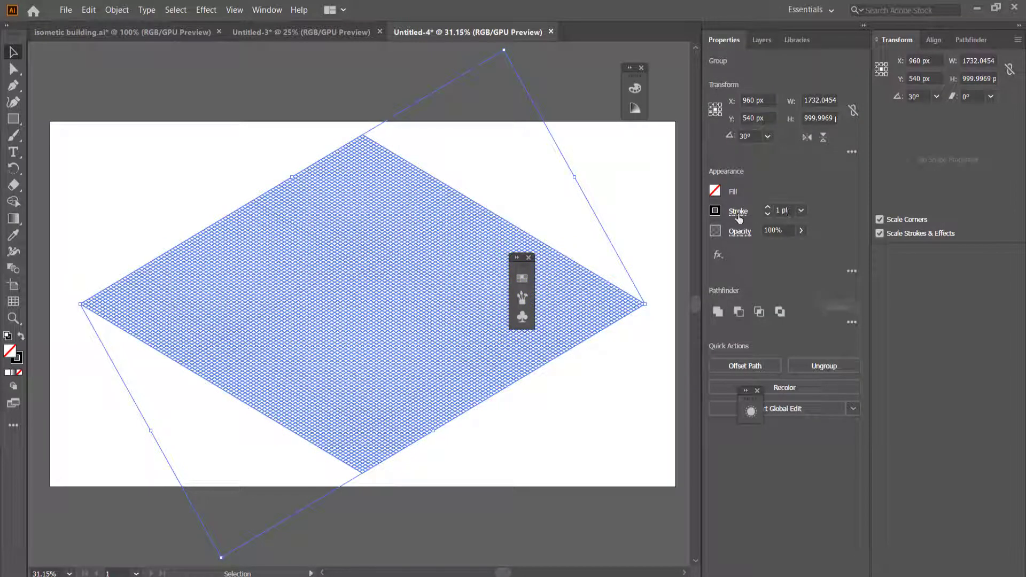
{"action": "left_click", "coordinate": [715, 211]}
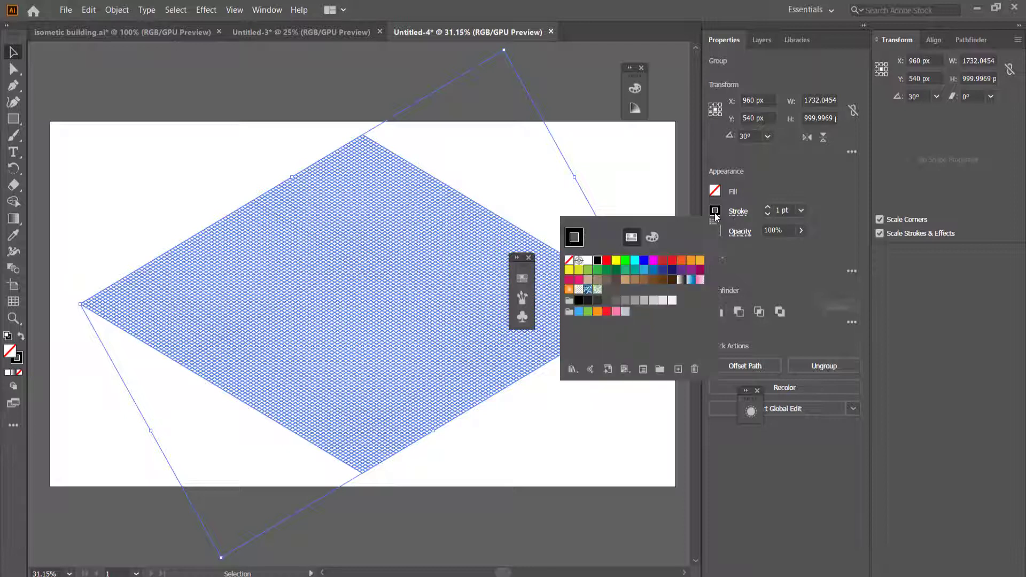
{"action": "left_click", "coordinate": [635, 262]}
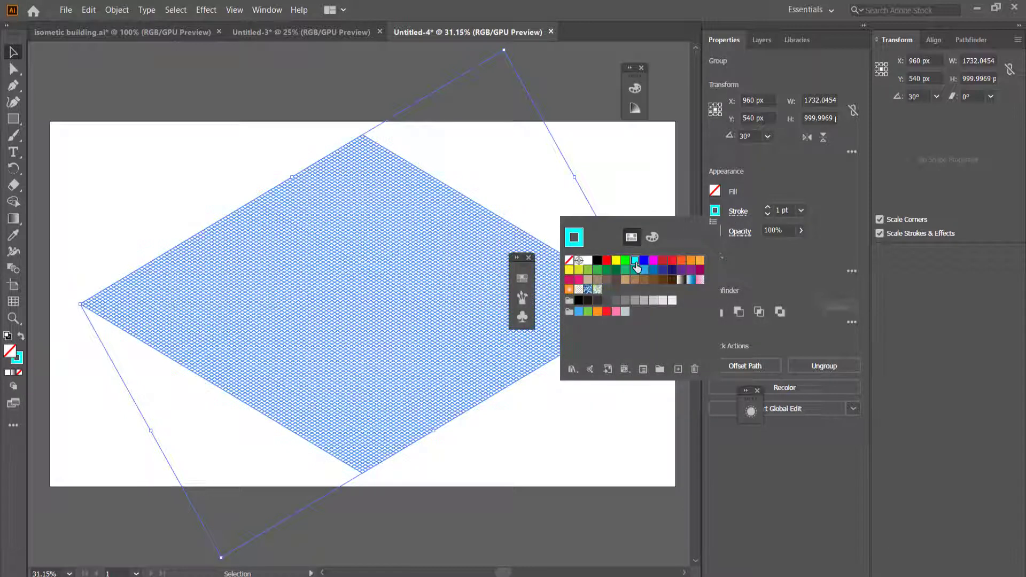
{"action": "left_click", "coordinate": [657, 202]}
{"action": "left_click", "coordinate": [579, 293]}
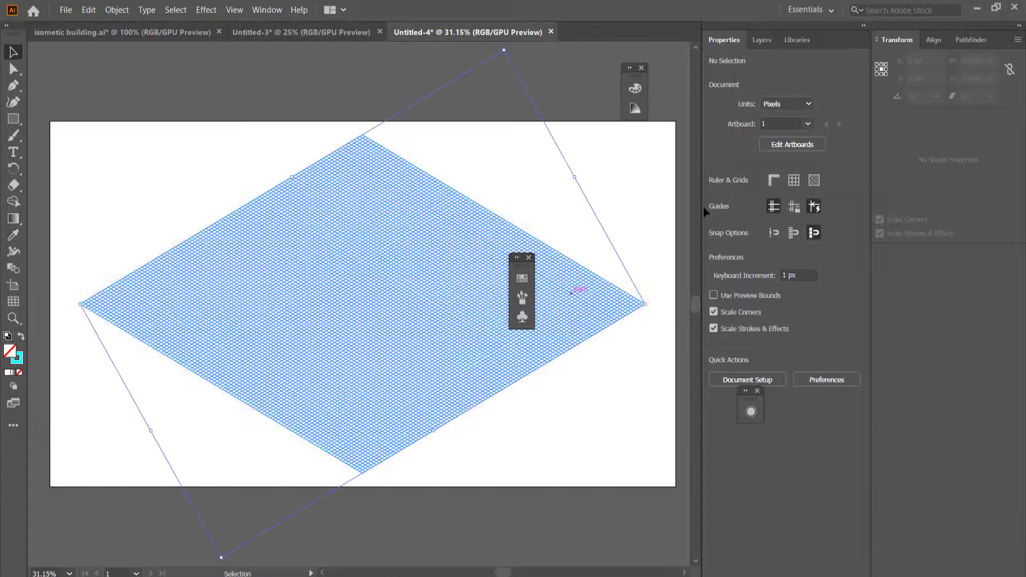
{"action": "left_click_drag", "start_coordinate": [755, 248], "coordinate": [775, 253]}
{"action": "left_click", "coordinate": [624, 167]}
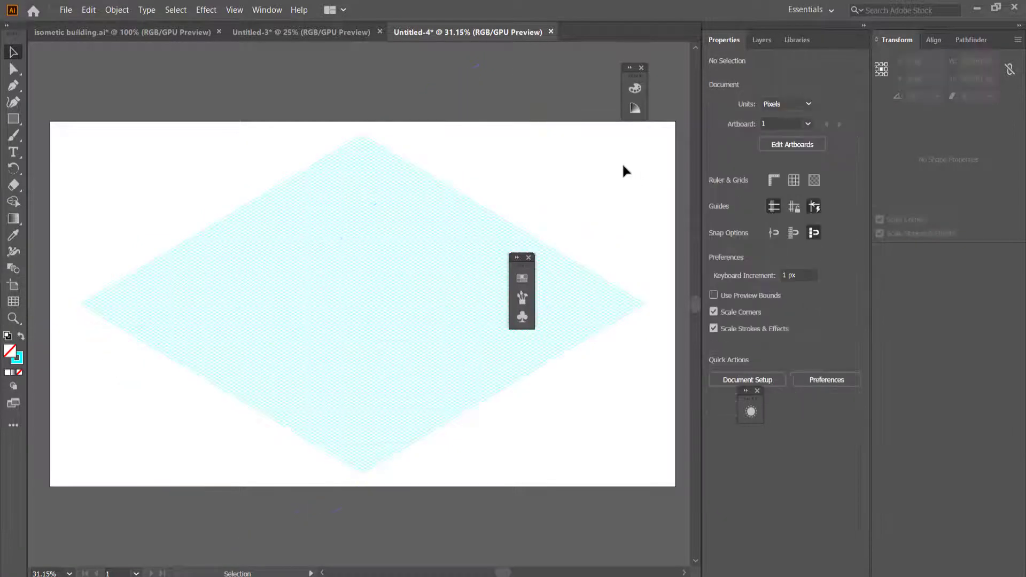
Rename Layer 1 as GRID.
{"action": "left_click", "coordinate": [758, 40]}
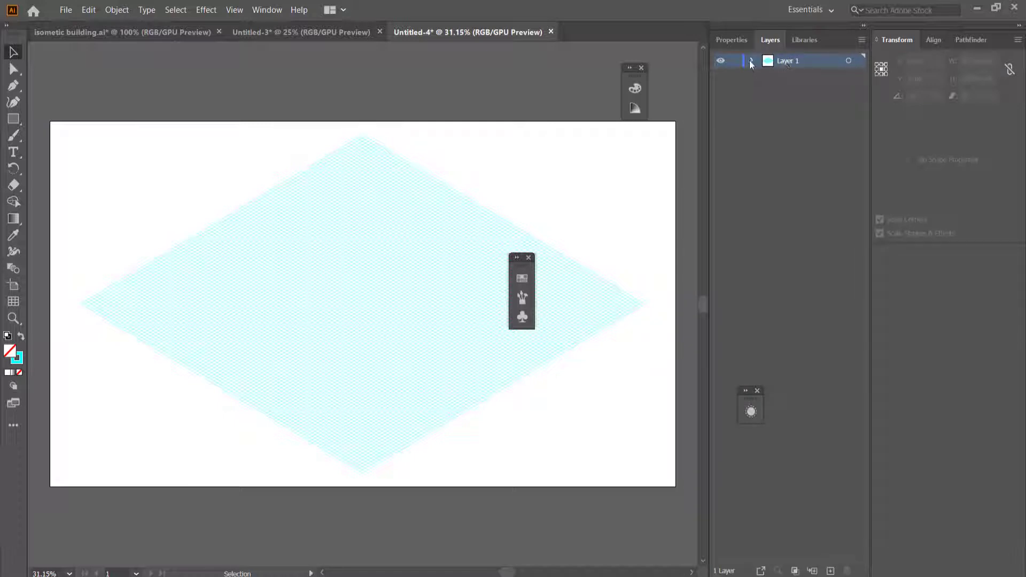
{"action": "type", "text": "GR"}
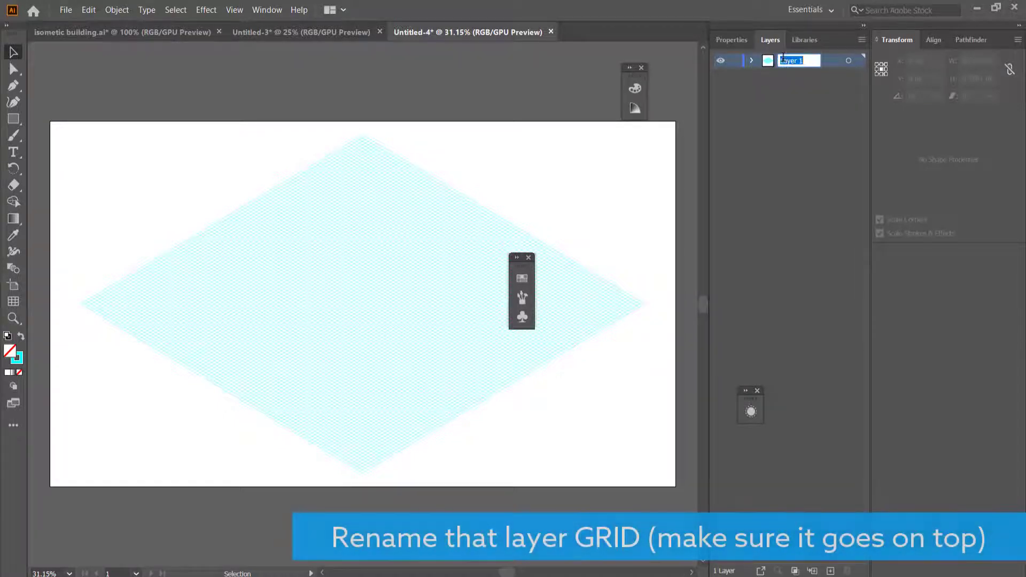
{"action": "type", "text": "ID"}
{"action": "key", "text": "Return"}
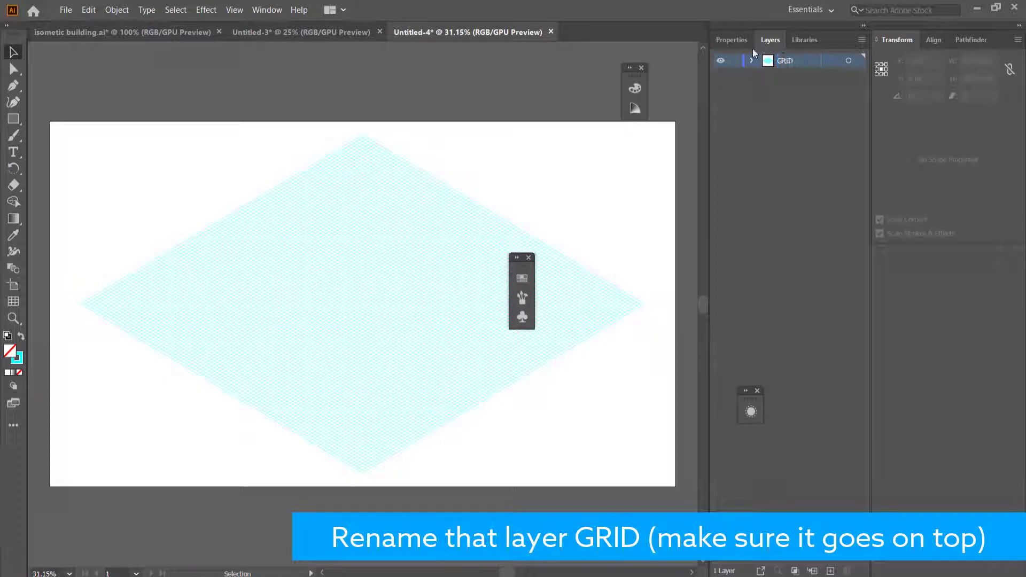
Lock the GRID layer and add a new layer above it.
{"action": "left_click", "coordinate": [830, 571]}
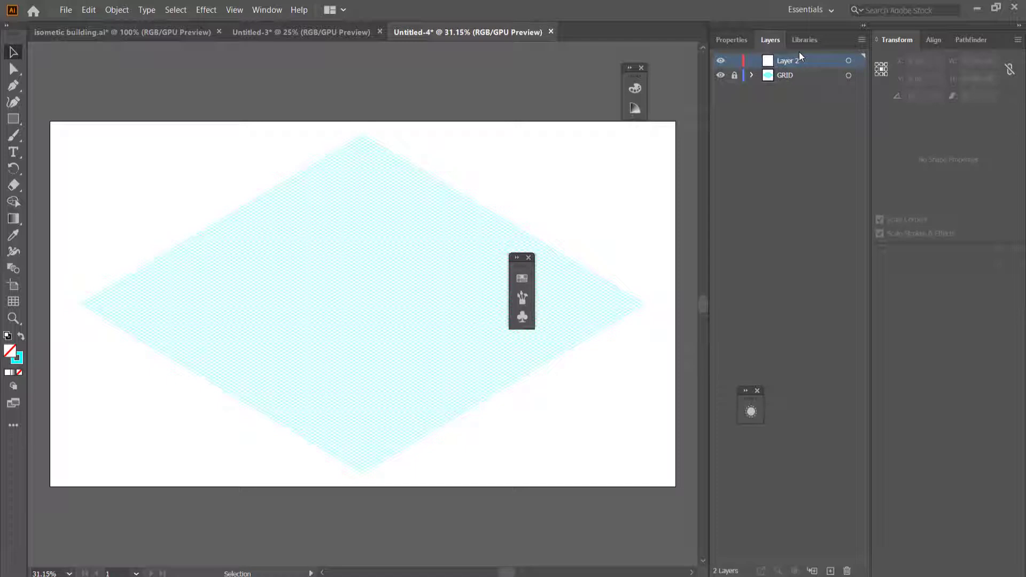
{"action": "scroll", "coordinate": [335, 310], "scroll_direction": "up", "scroll_amount": 2}
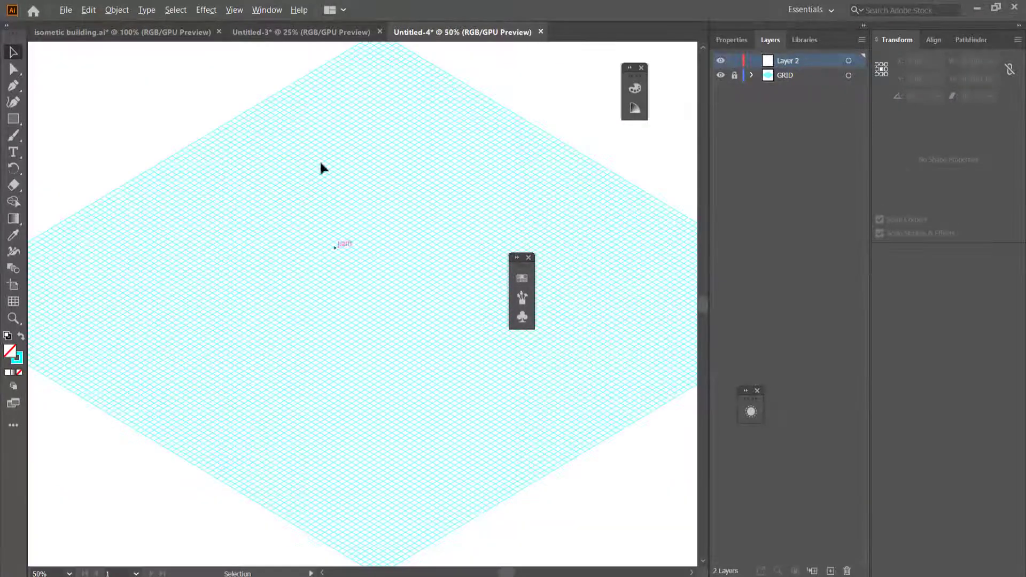
Paste the four-colour palette image into the grid document's new layer and move it to the artboard's upper-left corner.
{"action": "left_click", "coordinate": [299, 33]}
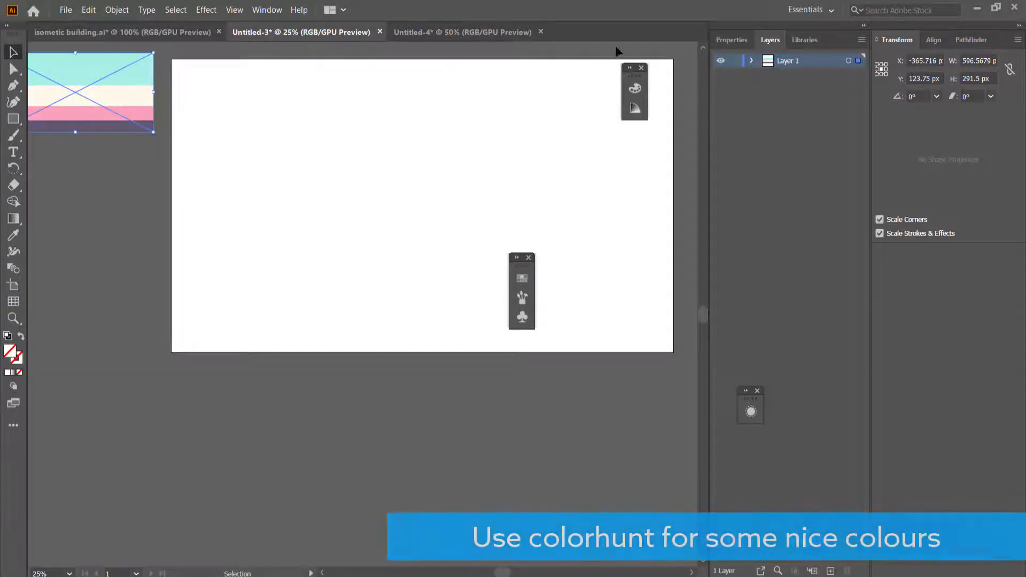
{"action": "left_click", "coordinate": [462, 32]}
{"action": "key", "text": "ctrl+v"}
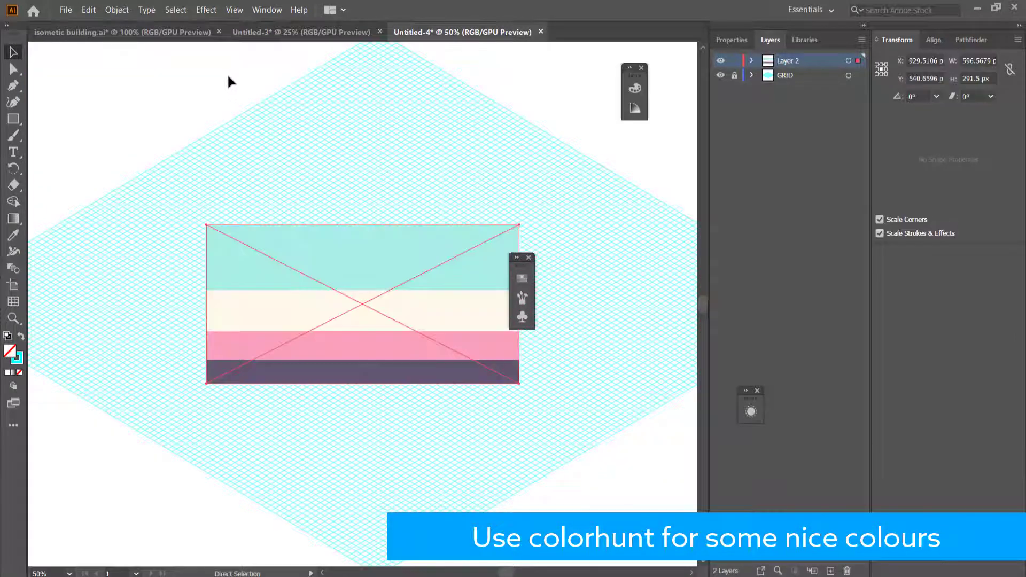
{"action": "scroll", "coordinate": [251, 160], "scroll_direction": "down", "scroll_amount": 1}
{"action": "left_click_drag", "start_coordinate": [273, 243], "coordinate": [59, 83]}
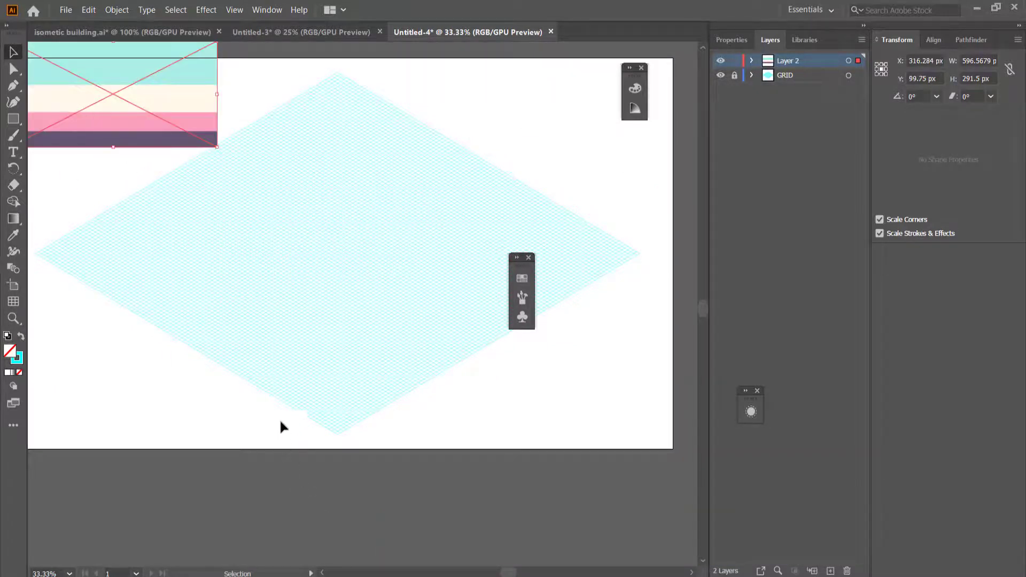
{"action": "key", "text": "h"}
{"action": "left_click_drag", "start_coordinate": [165, 93], "coordinate": [264, 165]}
{"action": "key", "text": "v"}
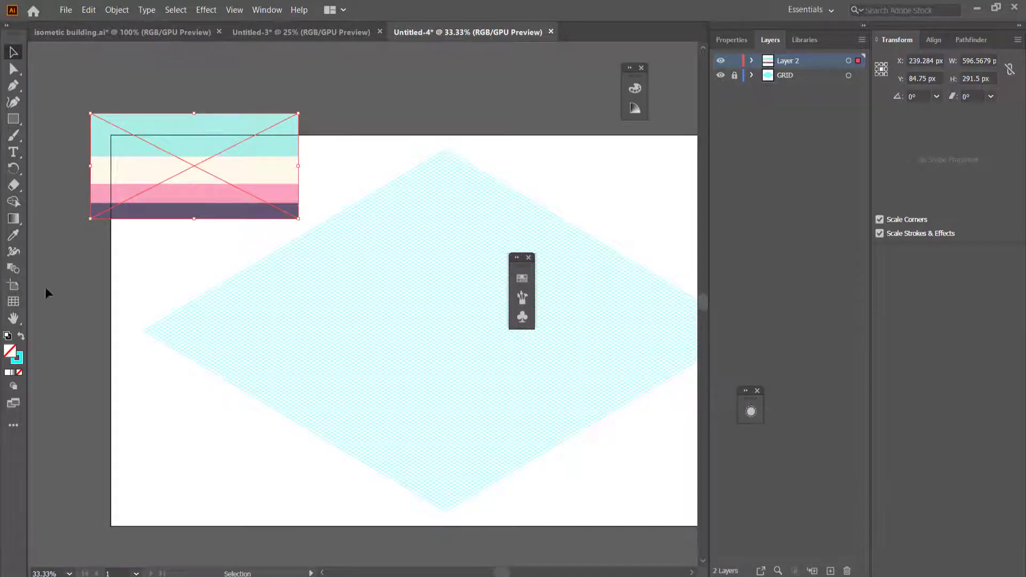
Sample the mint green from the palette image with the Eyedropper as the fill colour.
{"action": "left_click", "coordinate": [18, 234]}
{"action": "left_click", "coordinate": [248, 207]}
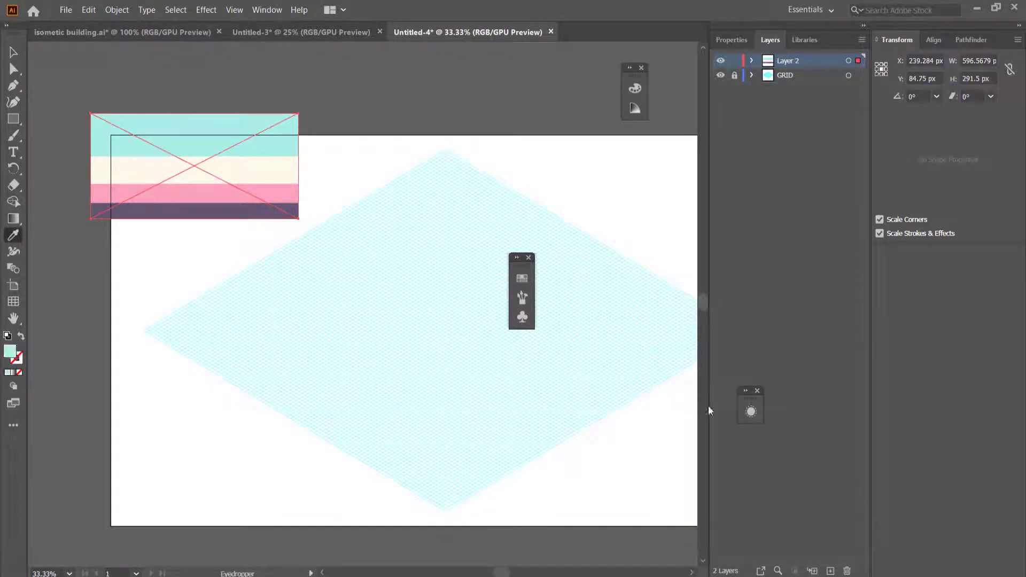
Show the swatches and save the sampled mint green as a global process swatch, R=169 G=238 B=230.
{"action": "left_click", "coordinate": [267, 10]}
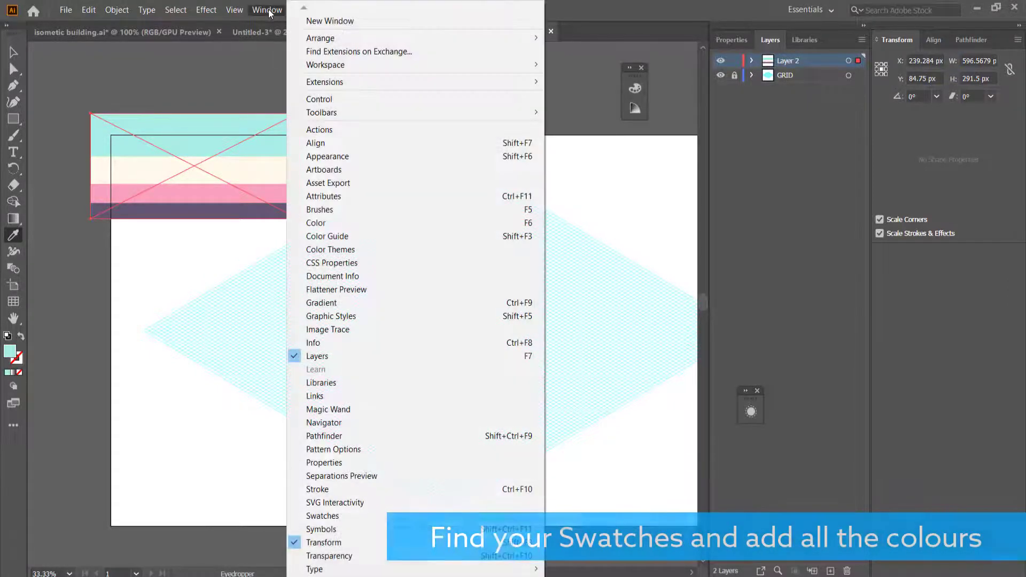
{"action": "left_click", "coordinate": [346, 515]}
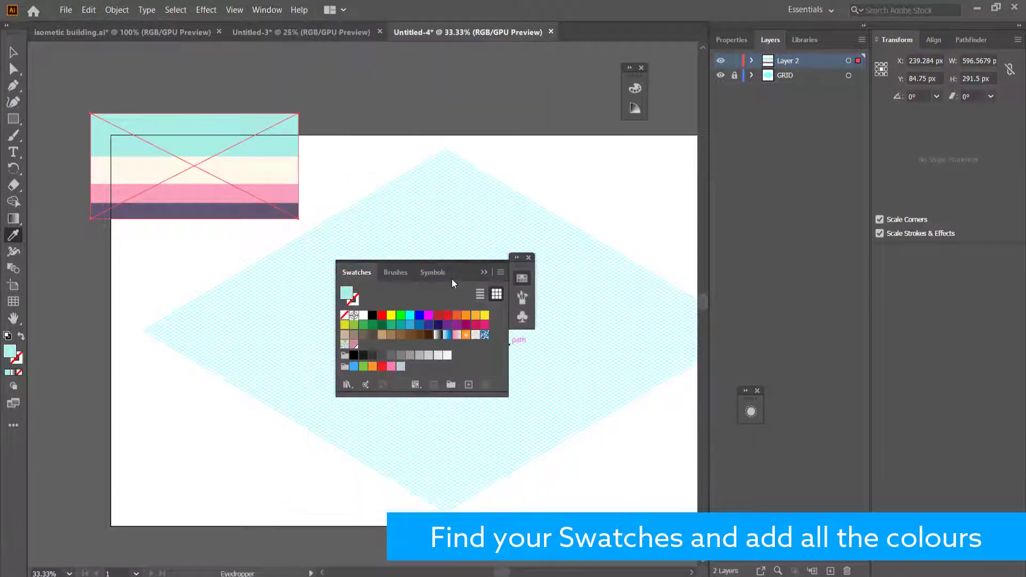
{"action": "left_click_drag", "start_coordinate": [465, 272], "coordinate": [638, 304]}
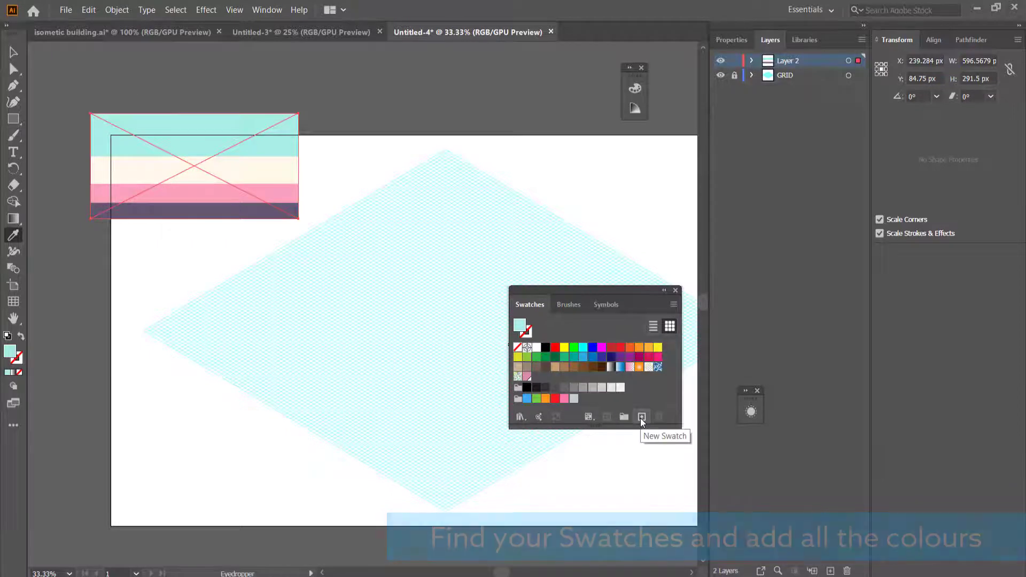
{"action": "left_click", "coordinate": [641, 417]}
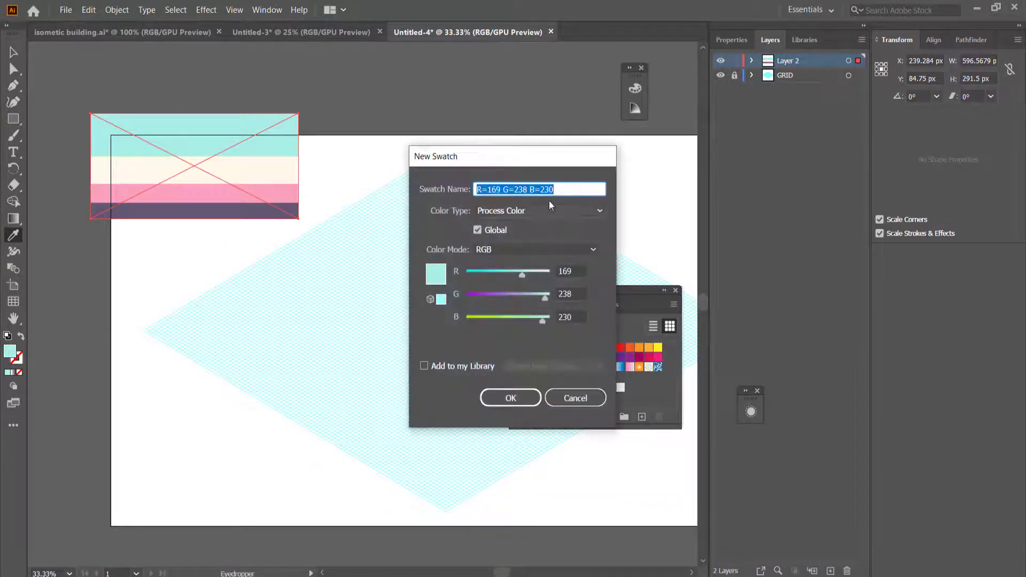
{"action": "left_click", "coordinate": [511, 397]}
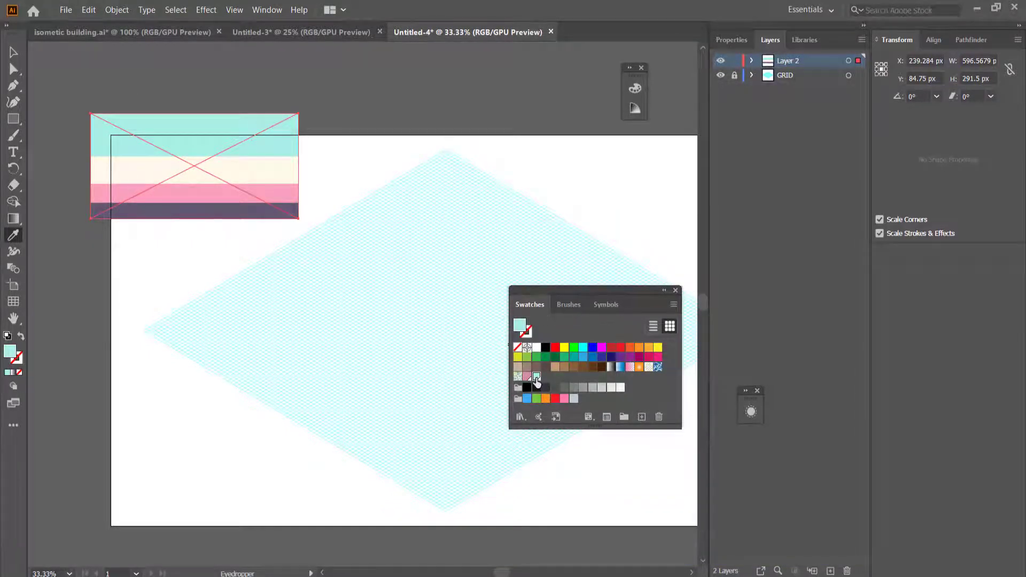
Sample the cream stripe of the palette image and save it as a swatch, R=254 G=250 B=236.
{"action": "left_click", "coordinate": [281, 170]}
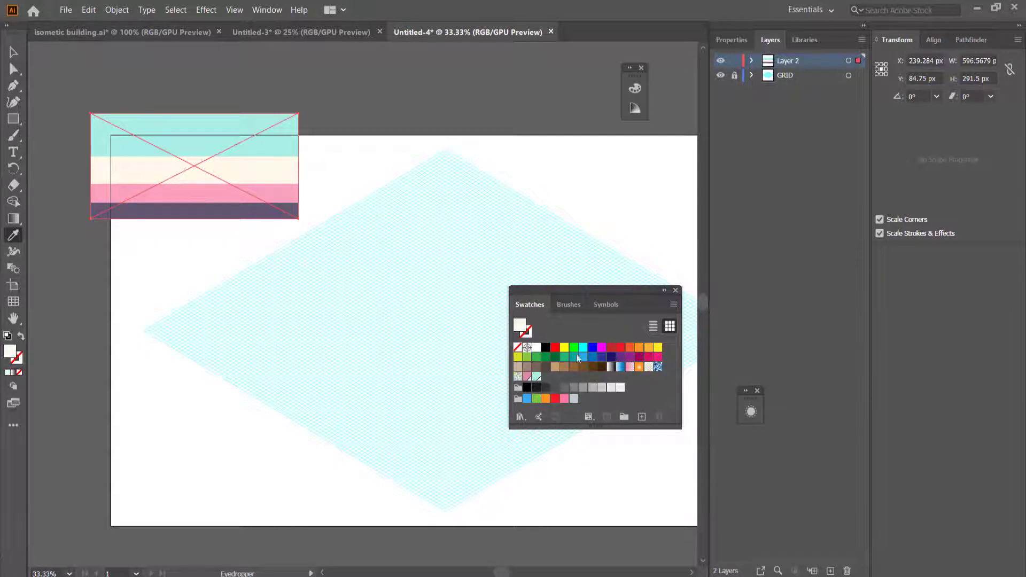
{"action": "left_click", "coordinate": [641, 417]}
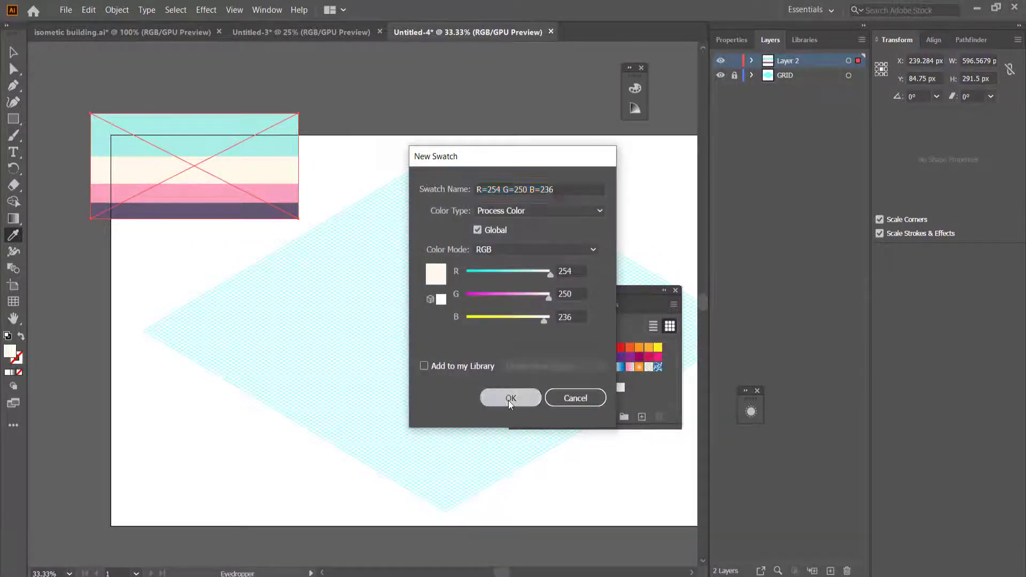
{"action": "left_click", "coordinate": [510, 397]}
Sample the pink and the dark purple stripes of the palette image and save each as a new swatch.
{"action": "left_click", "coordinate": [284, 185]}
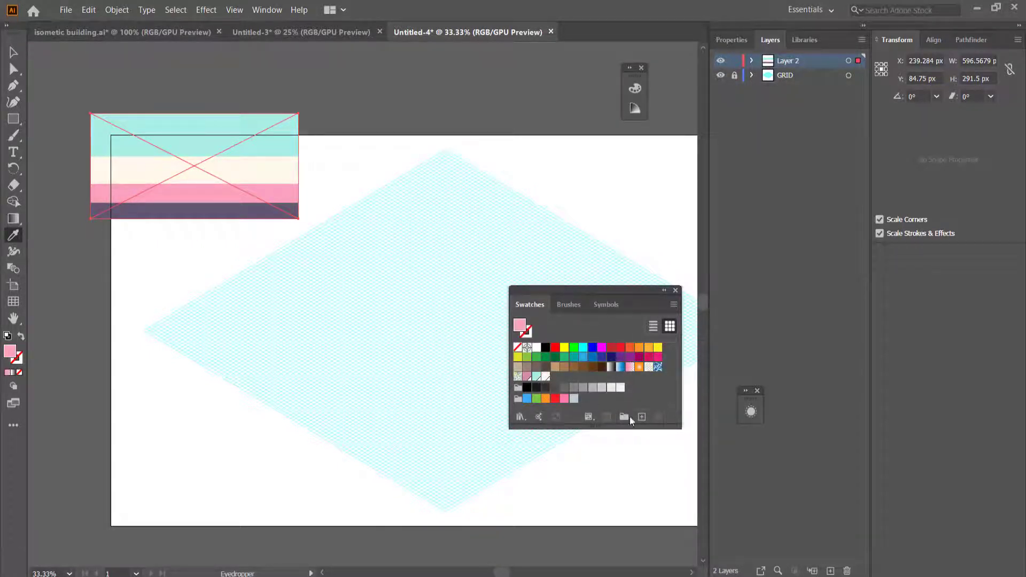
{"action": "left_click", "coordinate": [641, 417]}
{"action": "left_click", "coordinate": [529, 398]}
{"action": "left_click", "coordinate": [252, 209]}
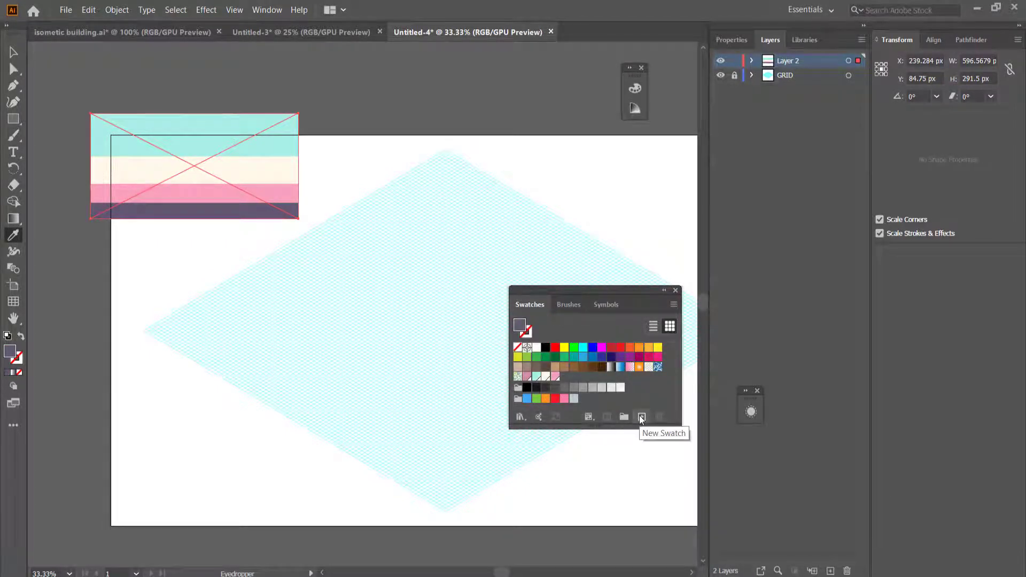
{"action": "left_click", "coordinate": [641, 417]}
{"action": "key", "text": "Return"}
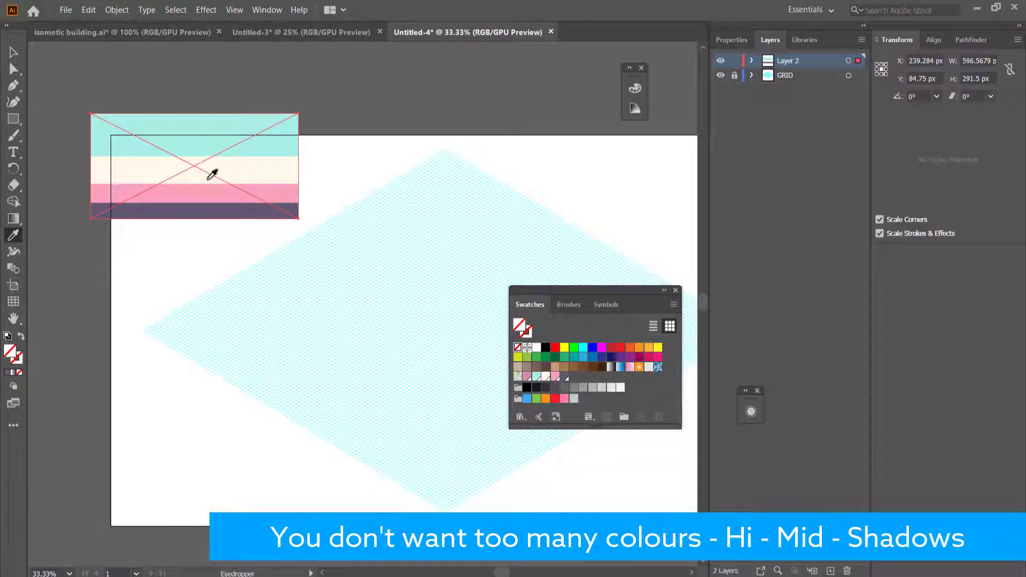
Sample the pink stripe again, darken it to E8A0BB, and save the darker pink as a new swatch.
{"action": "left_click", "coordinate": [224, 191]}
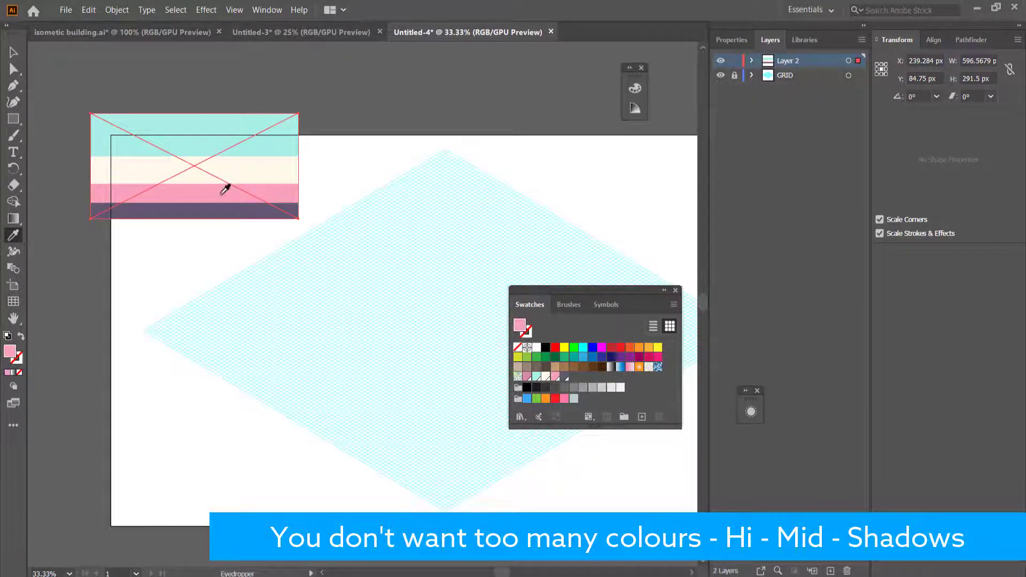
{"action": "double_click", "coordinate": [522, 327]}
{"action": "mouse_move", "coordinate": [619, 201]}
{"action": "left_mouse_down"}
{"action": "mouse_move", "coordinate": [620, 222]}
{"action": "mouse_move", "coordinate": [620, 202]}
{"action": "mouse_move", "coordinate": [615, 210]}
{"action": "left_mouse_up"}
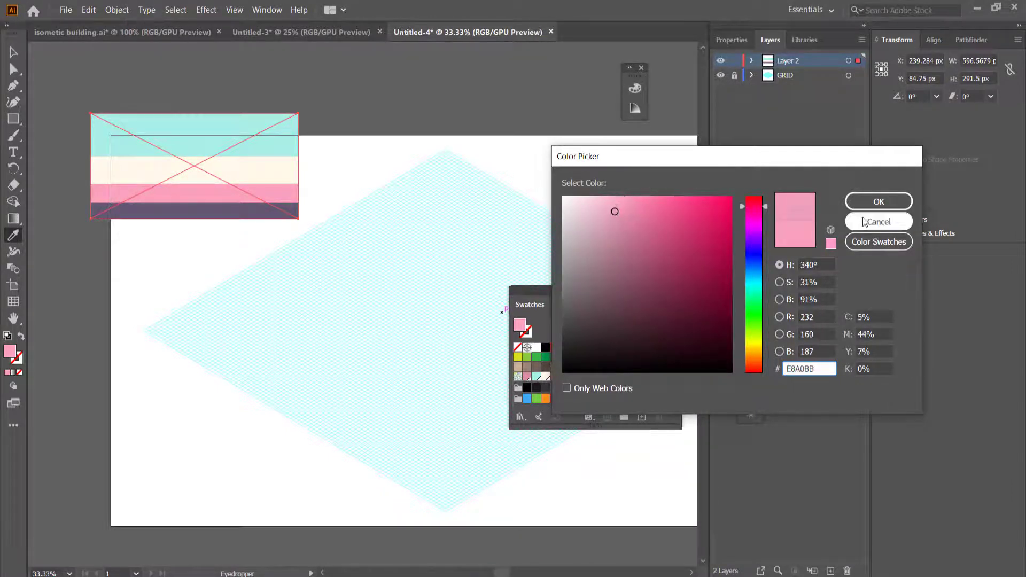
{"action": "left_click", "coordinate": [862, 206]}
{"action": "left_click", "coordinate": [643, 417]}
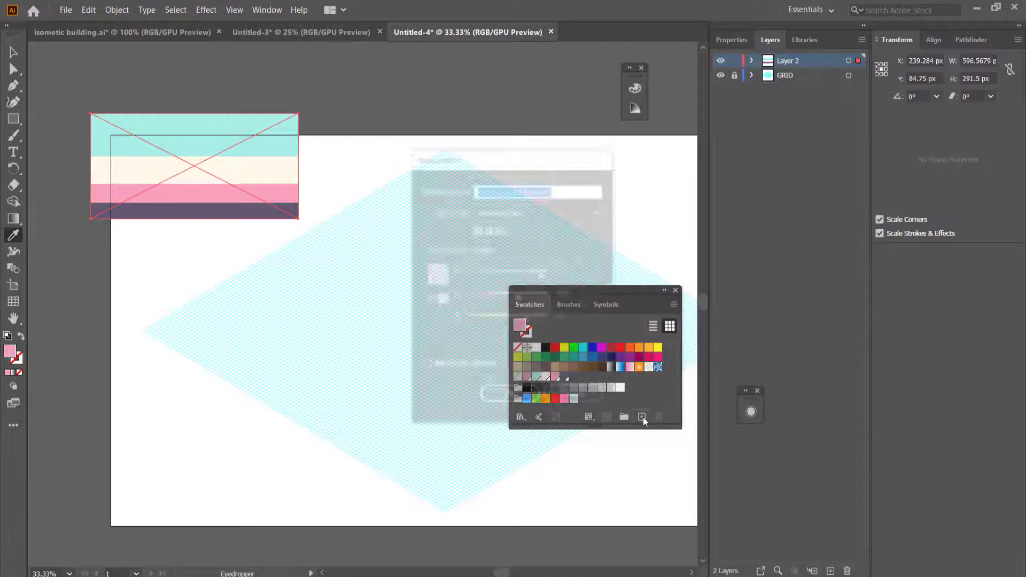
{"action": "left_click", "coordinate": [530, 403]}
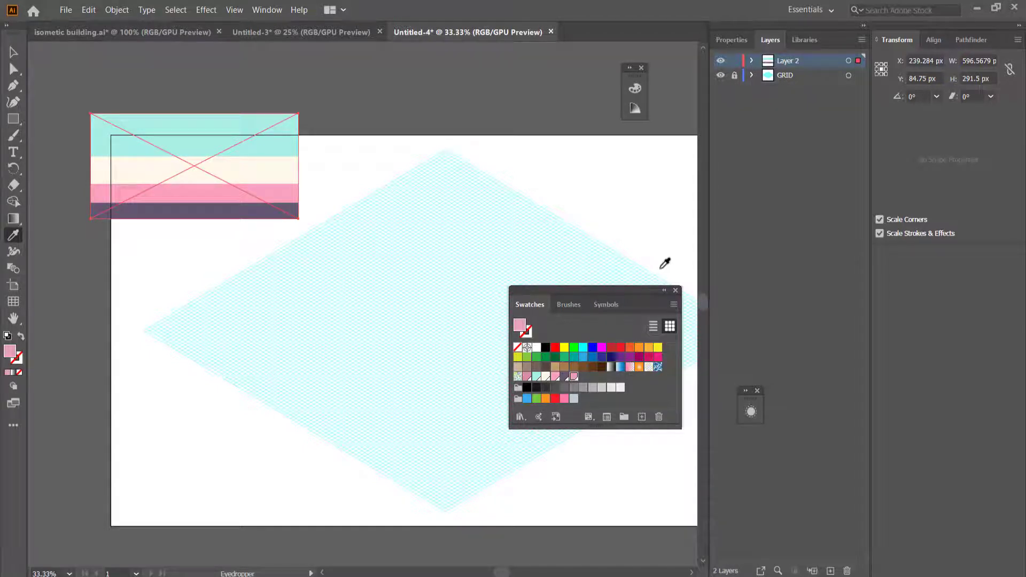
Move the floating Swatches panel off the artboard so that the isometric grid is clear for drawing.
{"action": "left_click", "coordinate": [14, 55]}
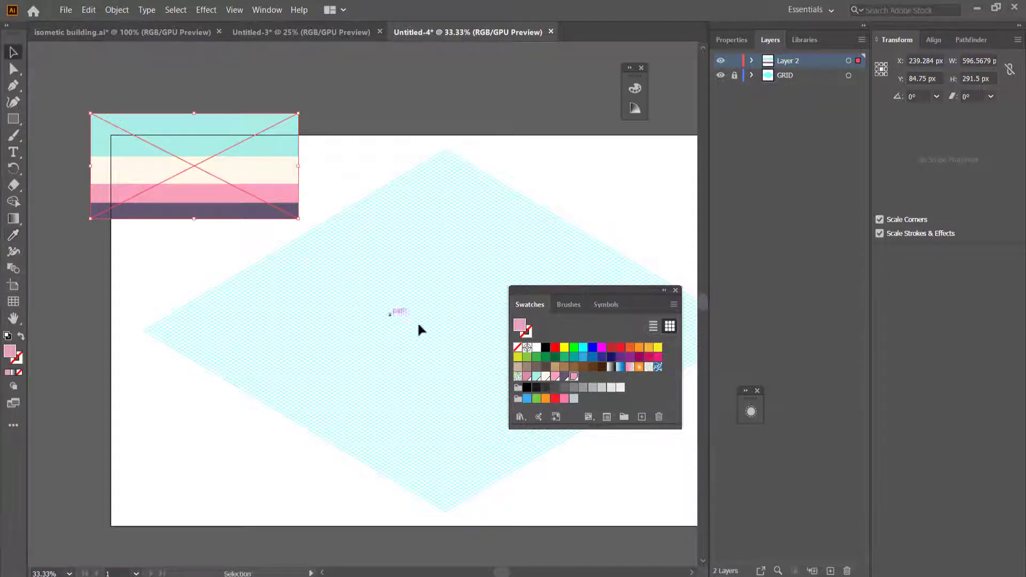
{"action": "left_click_drag", "start_coordinate": [662, 297], "coordinate": [845, 202]}
{"action": "key", "text": "ctrl+equal"}
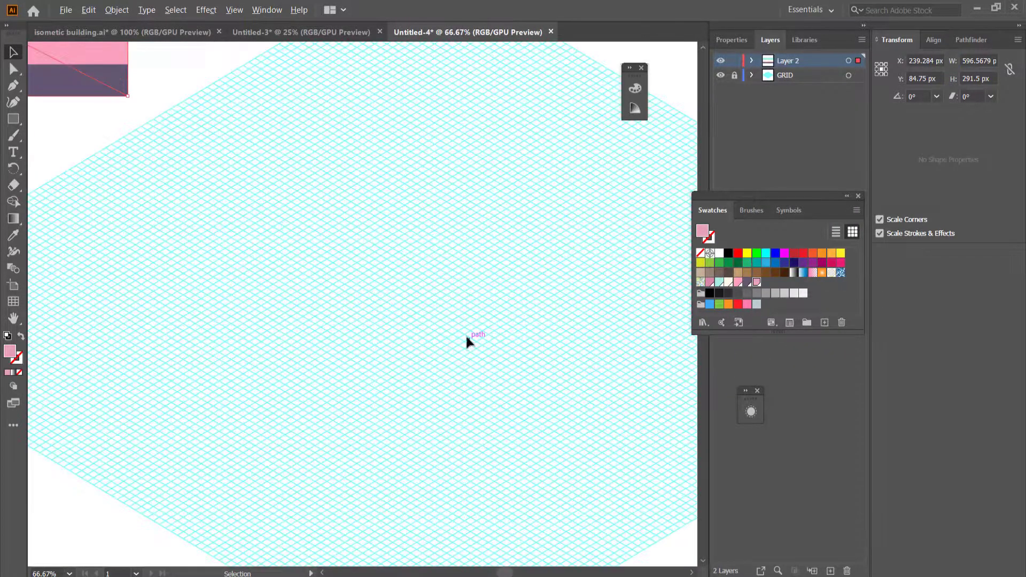
{"action": "key", "text": "ctrl+equal"}
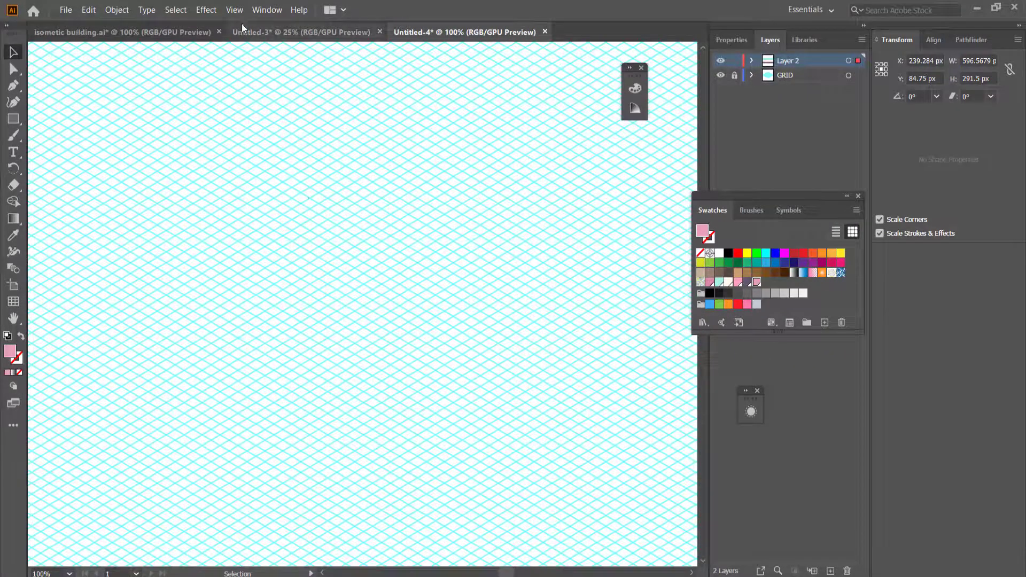
Turn on Snap to Point and turn off Snap to Pixel.
{"action": "left_click", "coordinate": [234, 11]}
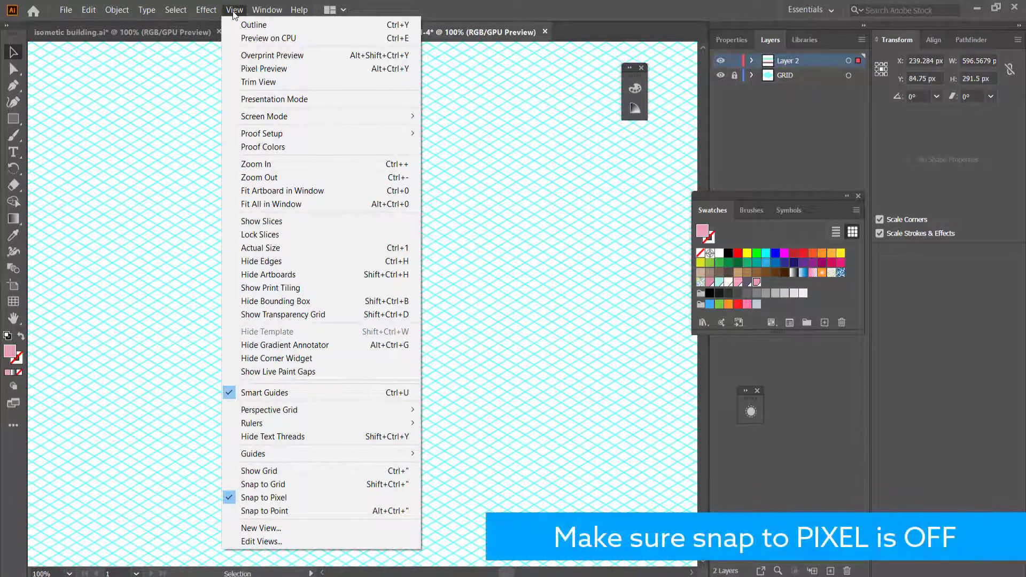
{"action": "left_click", "coordinate": [252, 512]}
{"action": "left_click", "coordinate": [234, 10]}
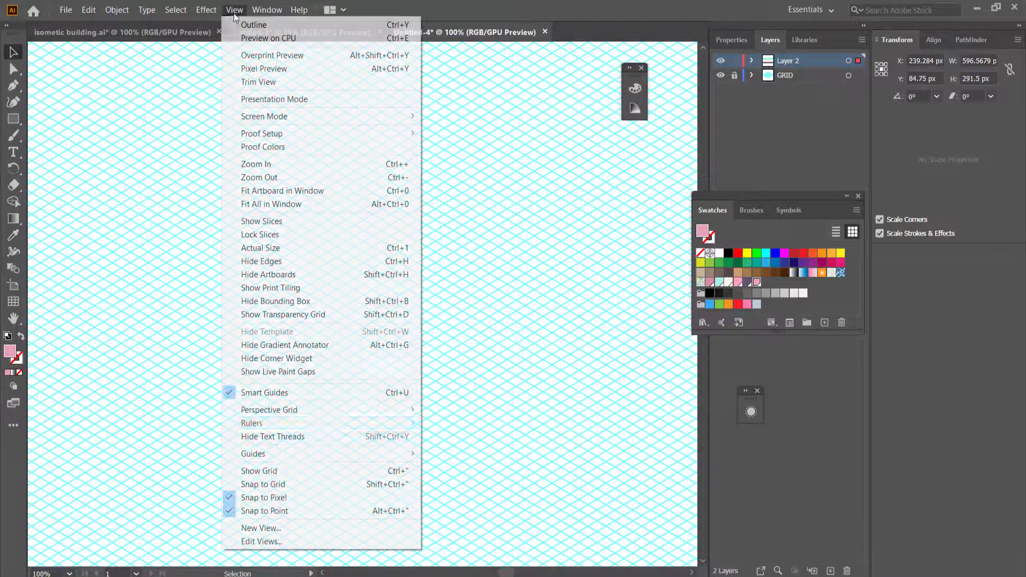
{"action": "left_click", "coordinate": [272, 498]}
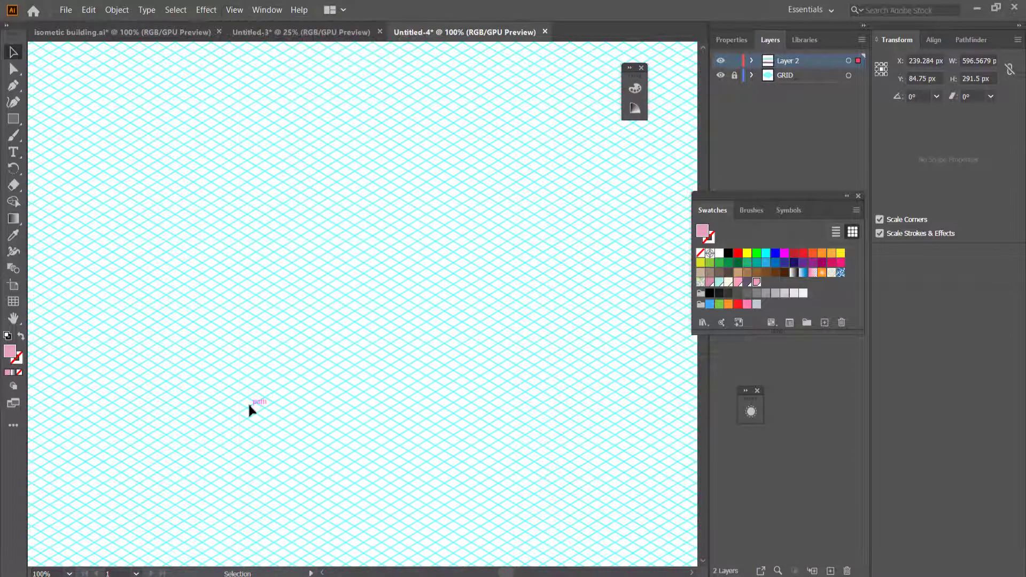
Draw the cube's left face with the Pen tool on grid intersections, about 20 px tall, and fill it with the original pink.
{"action": "scroll", "coordinate": [384, 303], "scroll_direction": "up", "scroll_amount": 3}
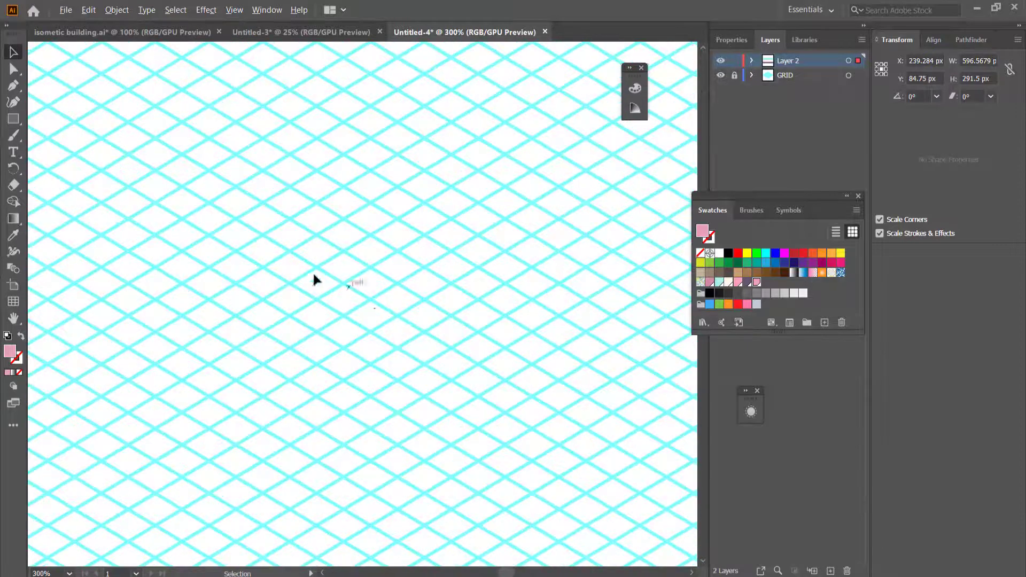
{"action": "left_click", "coordinate": [15, 85]}
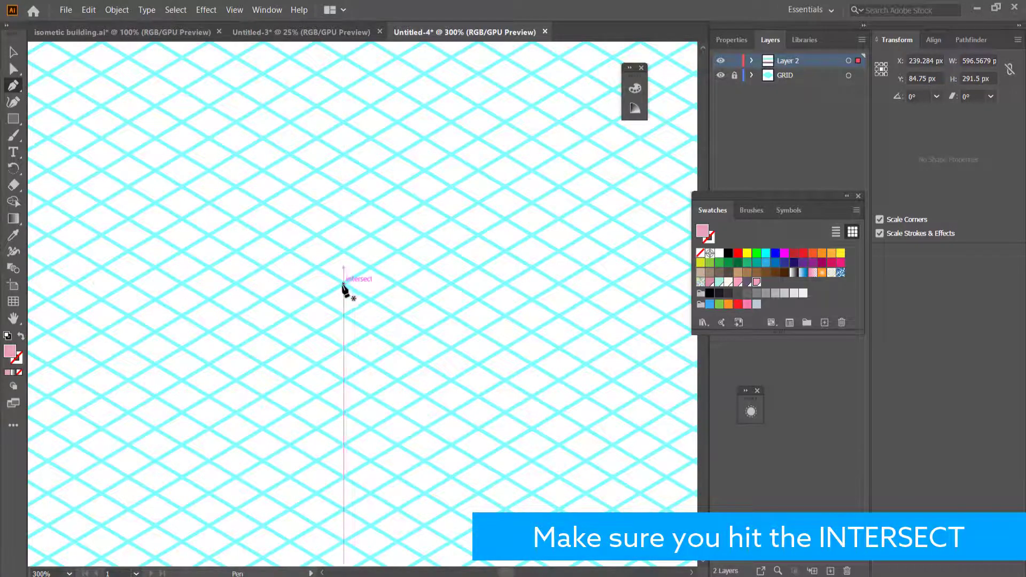
{"action": "left_click", "coordinate": [343, 283]}
{"action": "left_click", "coordinate": [343, 251]}
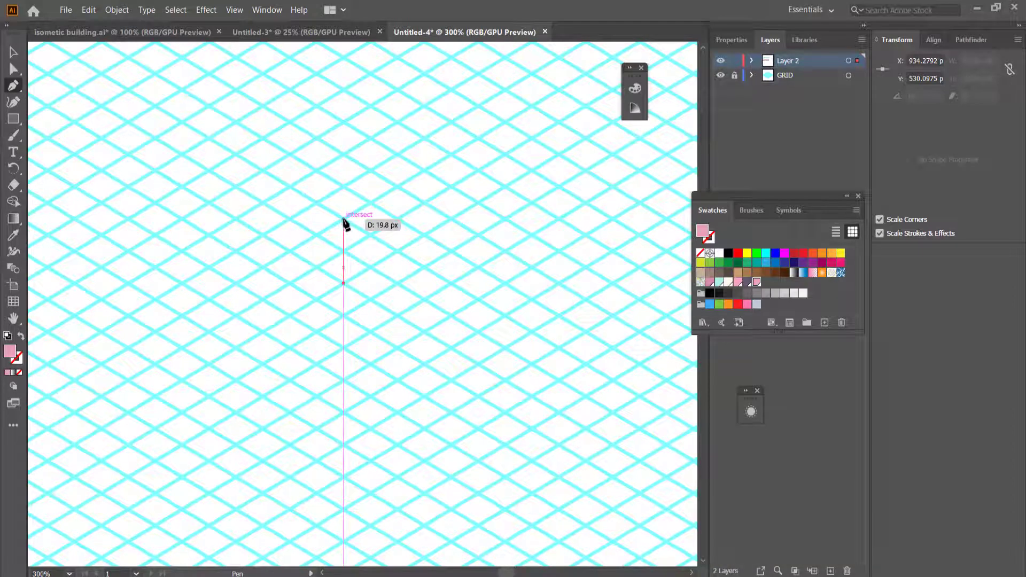
{"action": "left_click", "coordinate": [343, 219]}
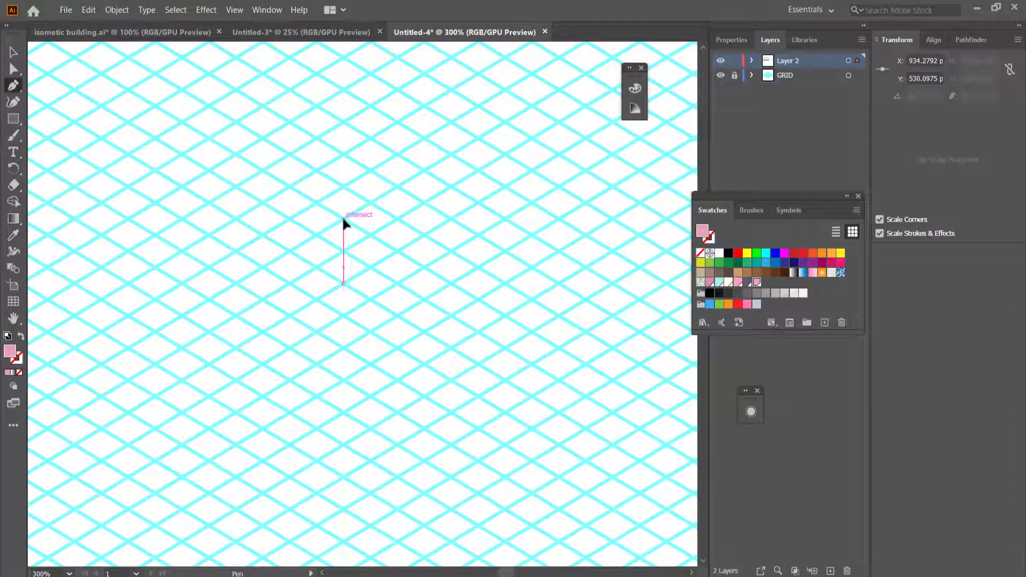
{"action": "left_click", "coordinate": [397, 252]}
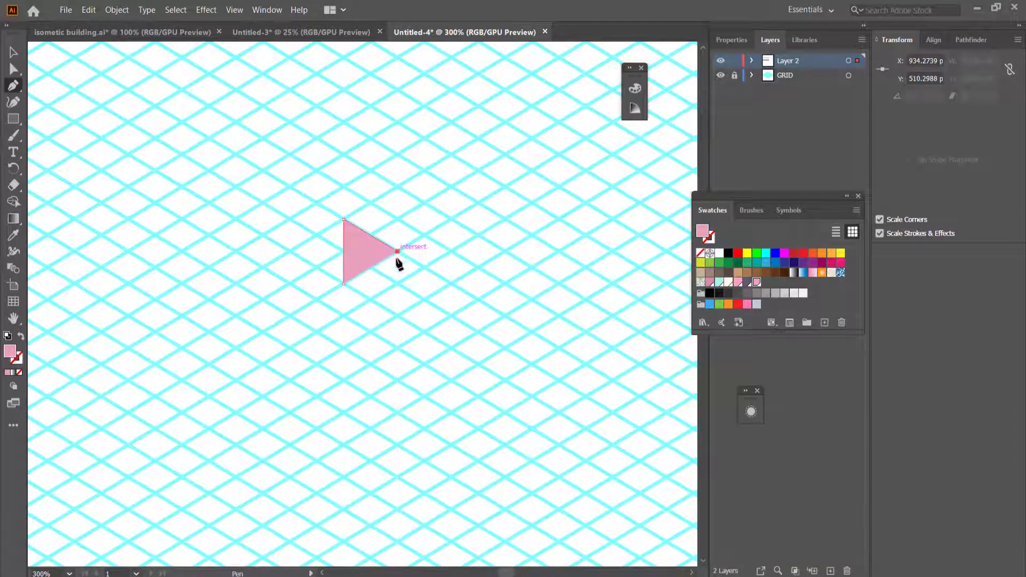
{"action": "left_click", "coordinate": [396, 314]}
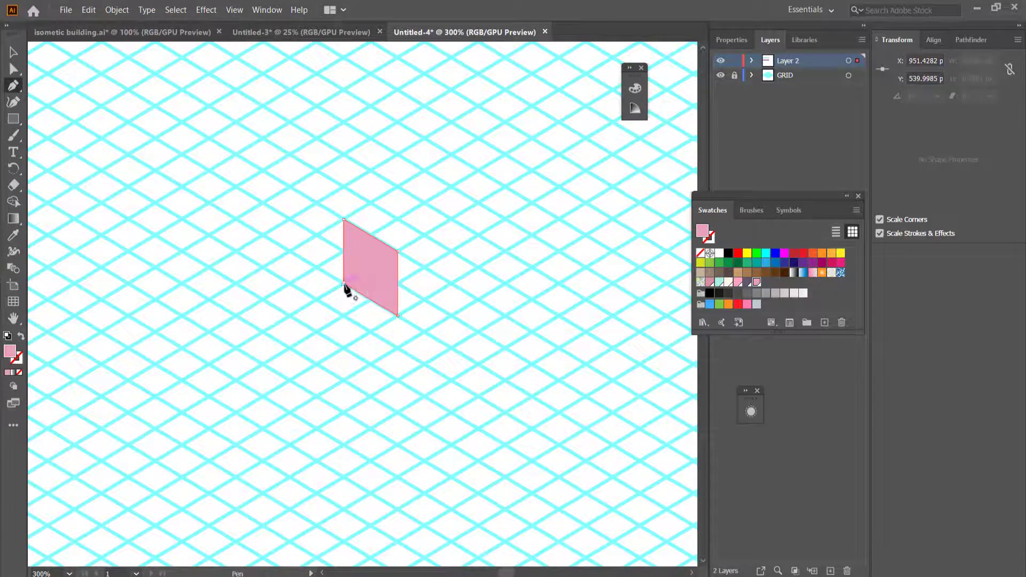
{"action": "left_click", "coordinate": [344, 284]}
Draw the cube's rhombus-shaped top face from the left face's upper edge, with sides about 20 px long, and fill it with the darker pink.
{"action": "left_click", "coordinate": [344, 220]}
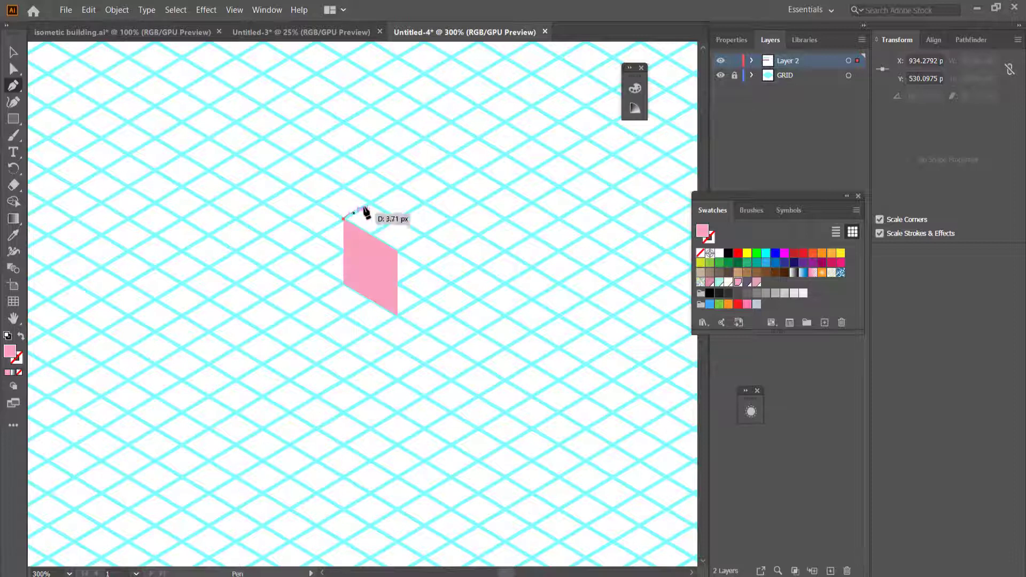
{"action": "left_click", "coordinate": [398, 186]}
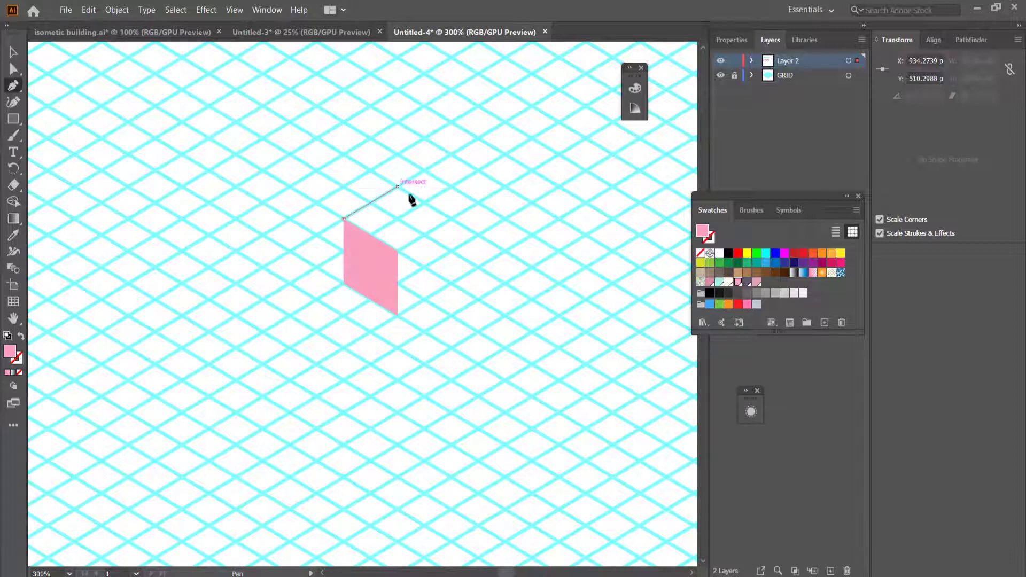
{"action": "left_click", "coordinate": [452, 219]}
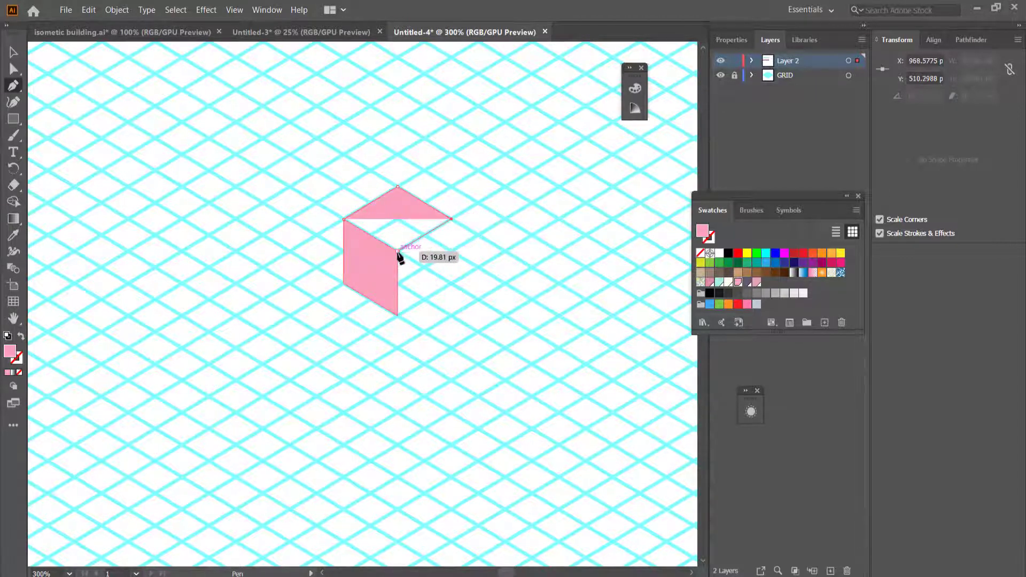
{"action": "left_click", "coordinate": [397, 251]}
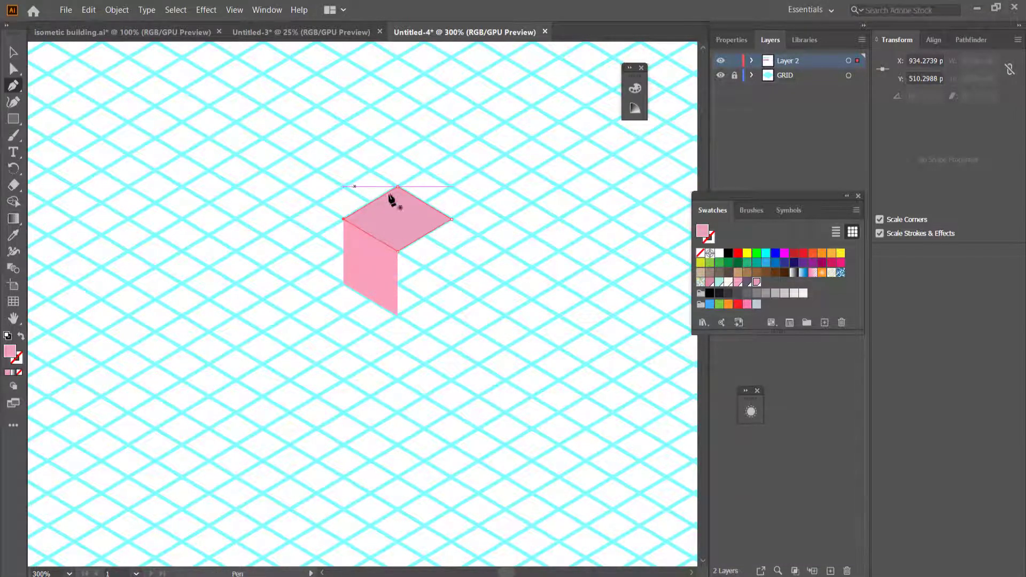
Draw the cube's right face between the top and left faces, fill it with the dark purple swatch, and deselect it.
{"action": "left_click", "coordinate": [398, 251]}
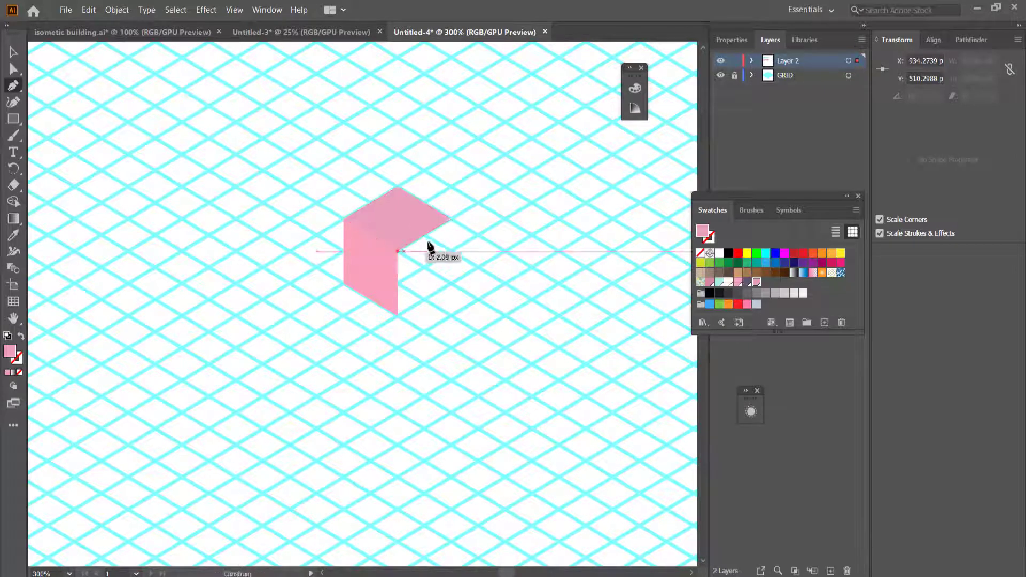
{"action": "left_click", "coordinate": [452, 220]}
{"action": "left_click", "coordinate": [451, 283]}
{"action": "left_click", "coordinate": [398, 314]}
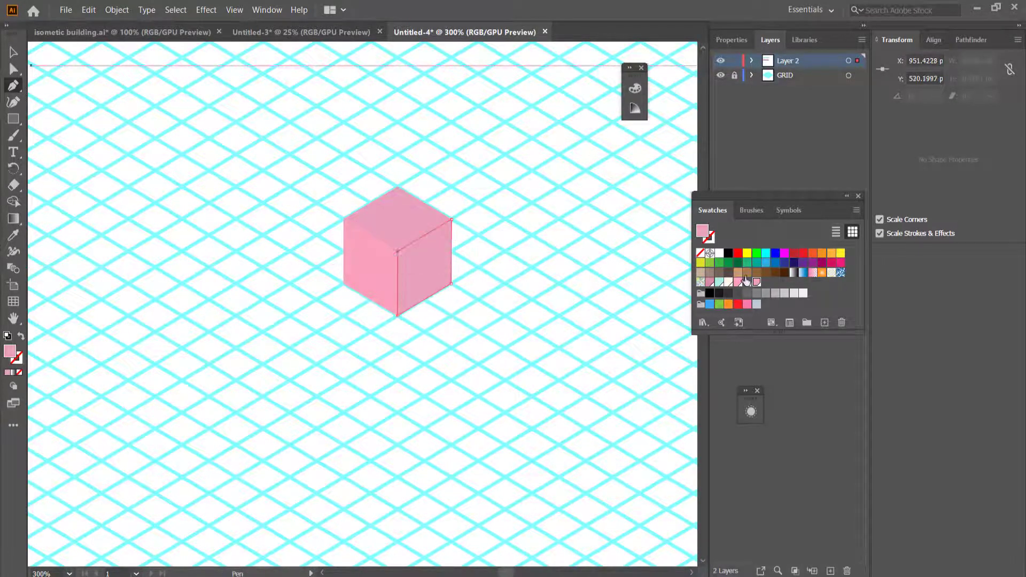
{"action": "left_click", "coordinate": [747, 283]}
{"action": "key", "text": "v"}
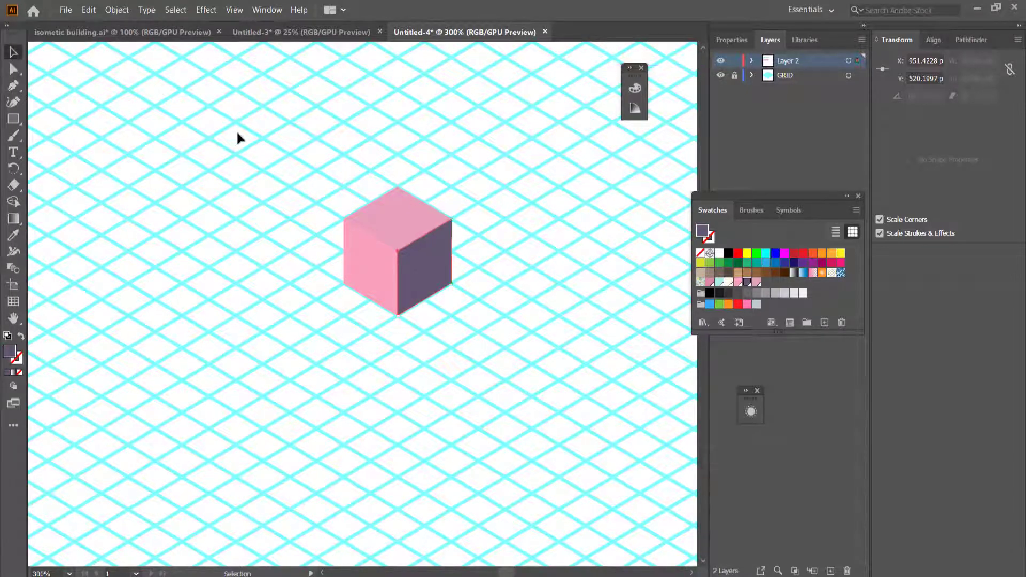
{"action": "left_click", "coordinate": [523, 185]}
Examine the finished building in the isometic building.ai document for comparison and return to the Untitled-4 cube drawing.
{"action": "scroll", "coordinate": [521, 227], "scroll_direction": "up", "scroll_amount": 1}
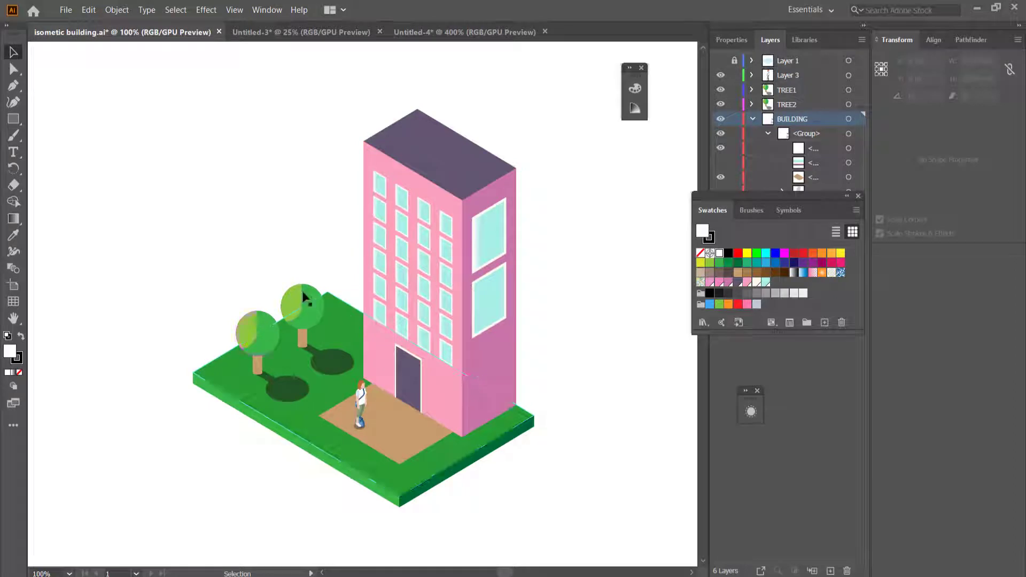
{"action": "left_click", "coordinate": [476, 32]}
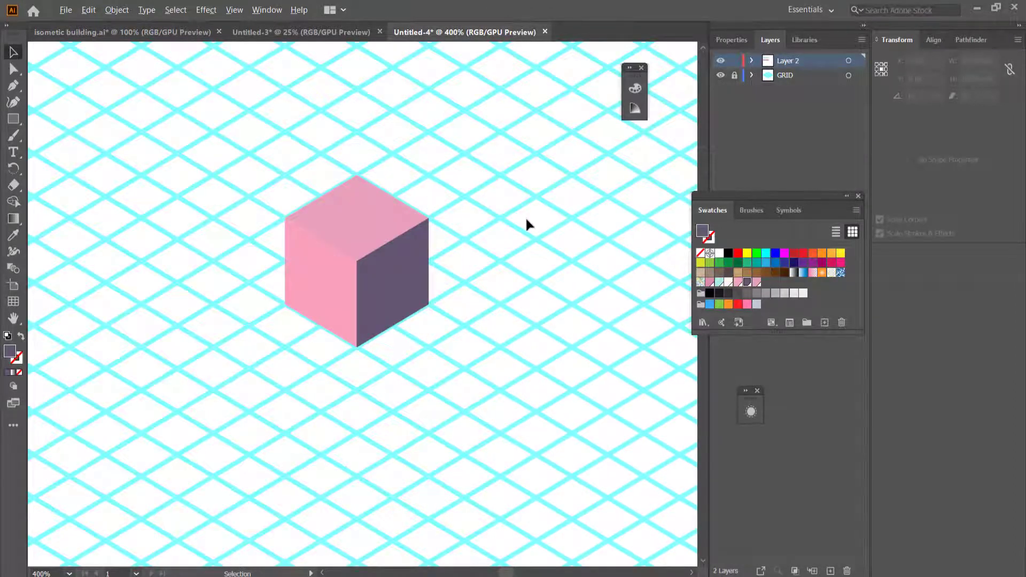
Stretch the cube straight up to about 79 px overall height by moving the anchor points of its top face.
{"action": "scroll", "coordinate": [527, 220], "scroll_direction": "down", "scroll_amount": 1}
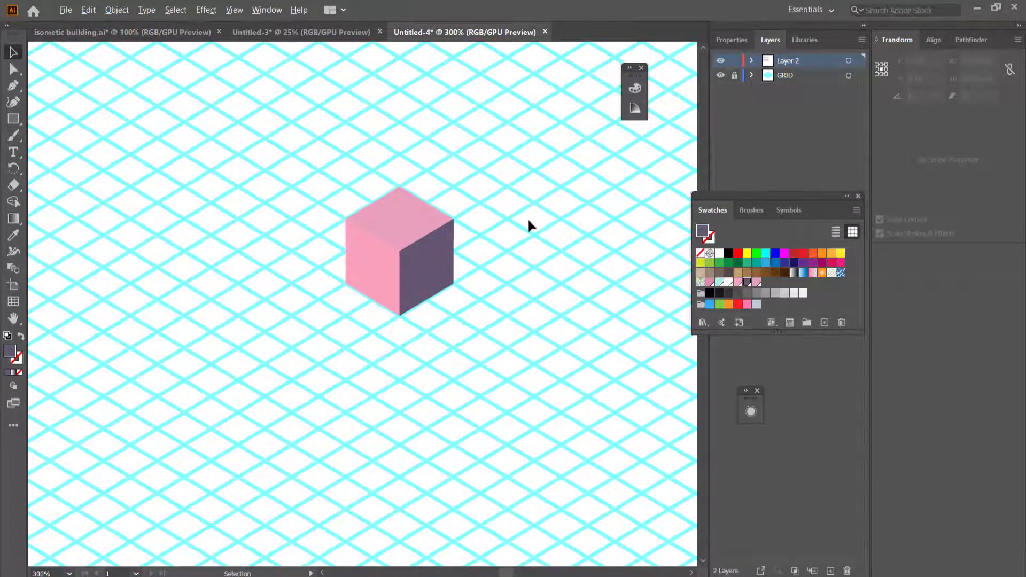
{"action": "left_click", "coordinate": [14, 68]}
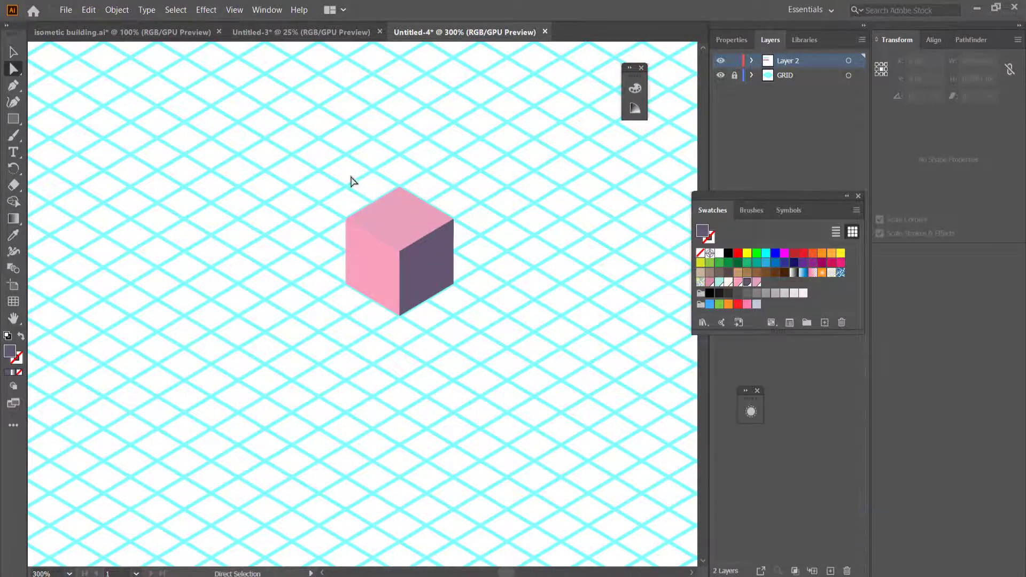
{"action": "left_click_drag", "start_coordinate": [307, 166], "coordinate": [482, 258]}
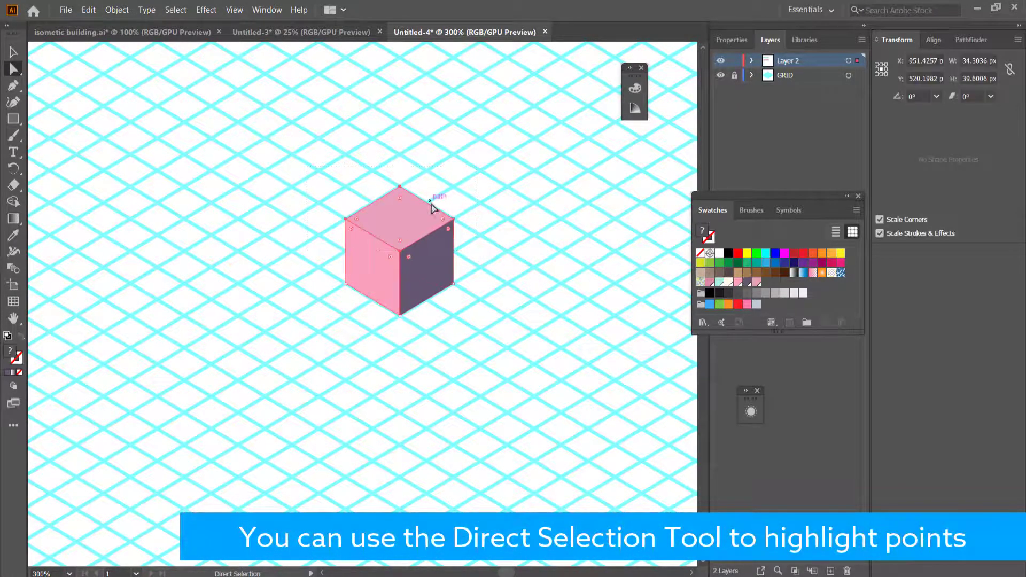
{"action": "left_click_drag", "start_coordinate": [433, 206], "coordinate": [426, 79]}
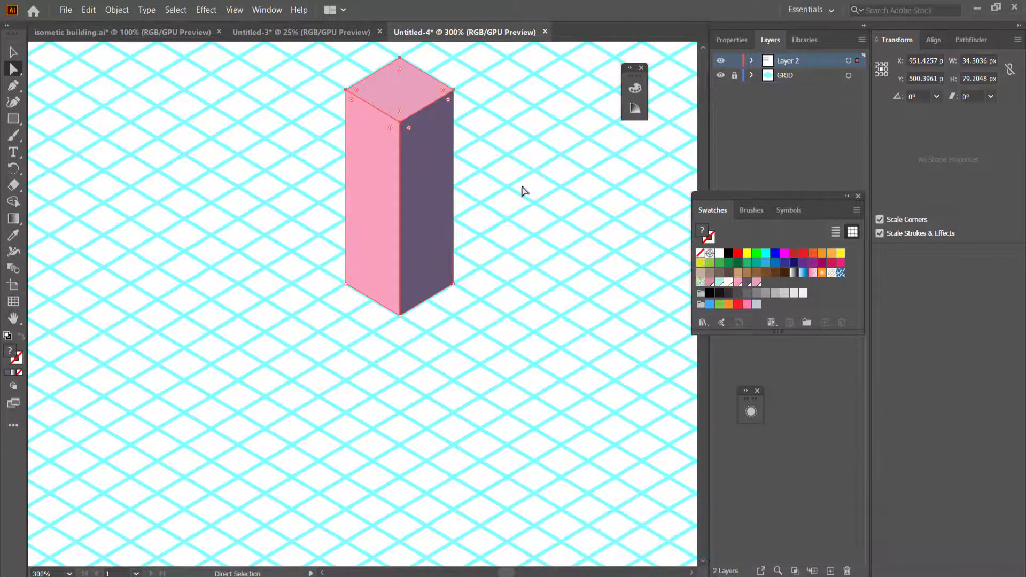
Delete the practice block and draw the building's top face as a grid-snapped Pen-tool parallelogram, about 154 px wide and 89 px high.
{"action": "key", "text": "Delete"}
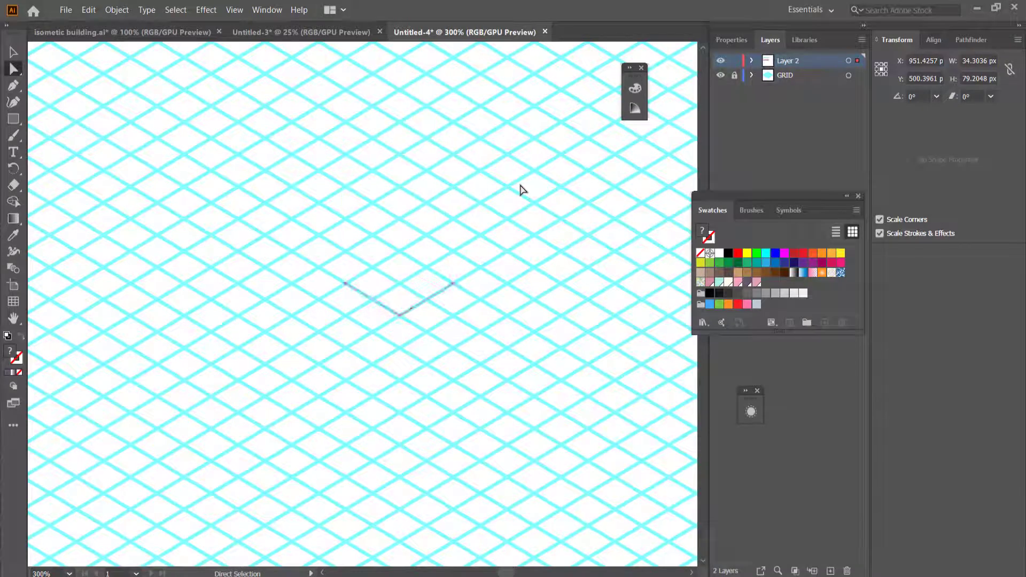
{"action": "key", "text": "ctrl+minus"}
{"action": "key", "text": "ctrl+minus"}
{"action": "key", "text": "p"}
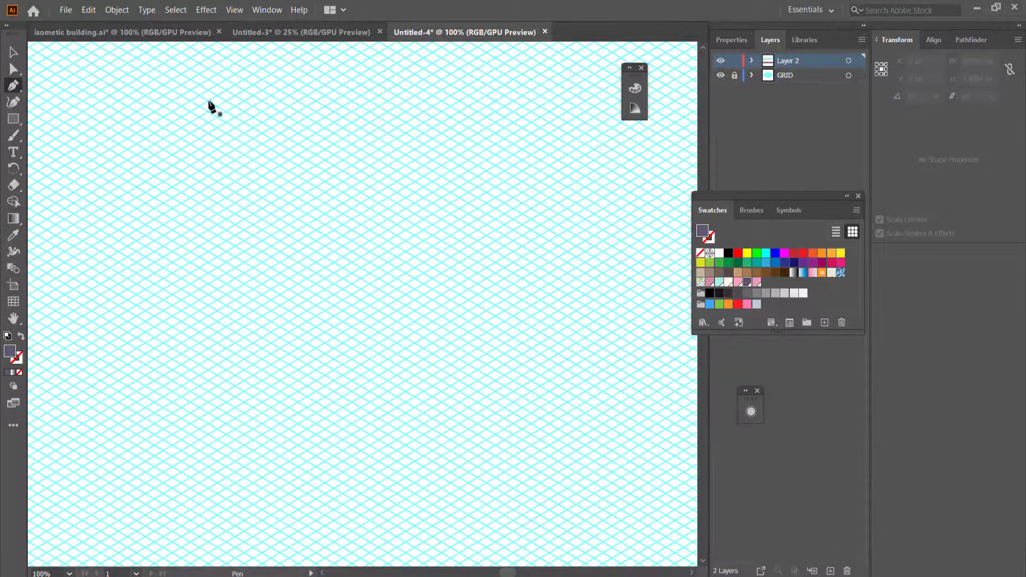
{"action": "key", "text": "ctrl+plus"}
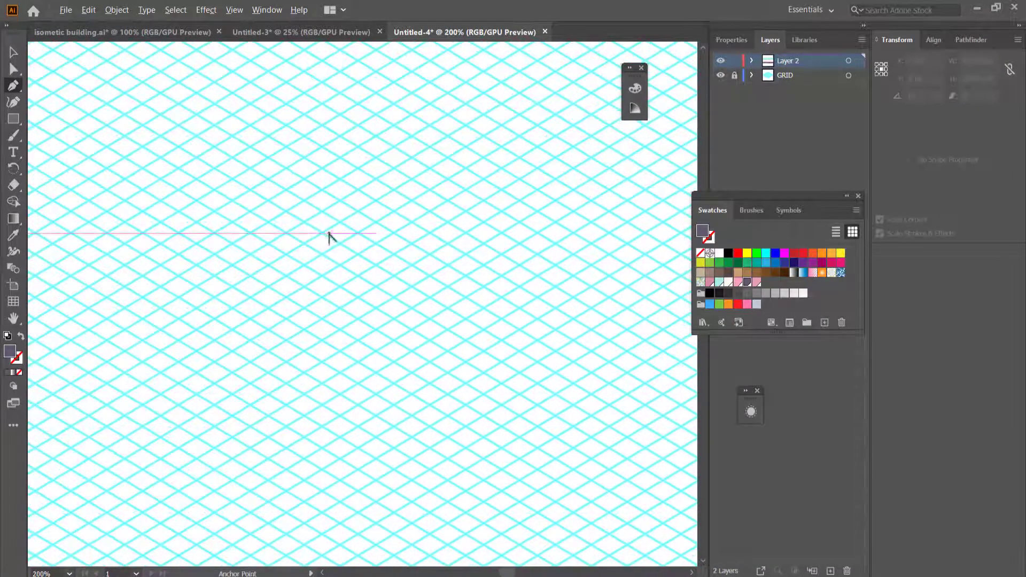
{"action": "left_click", "coordinate": [322, 233]}
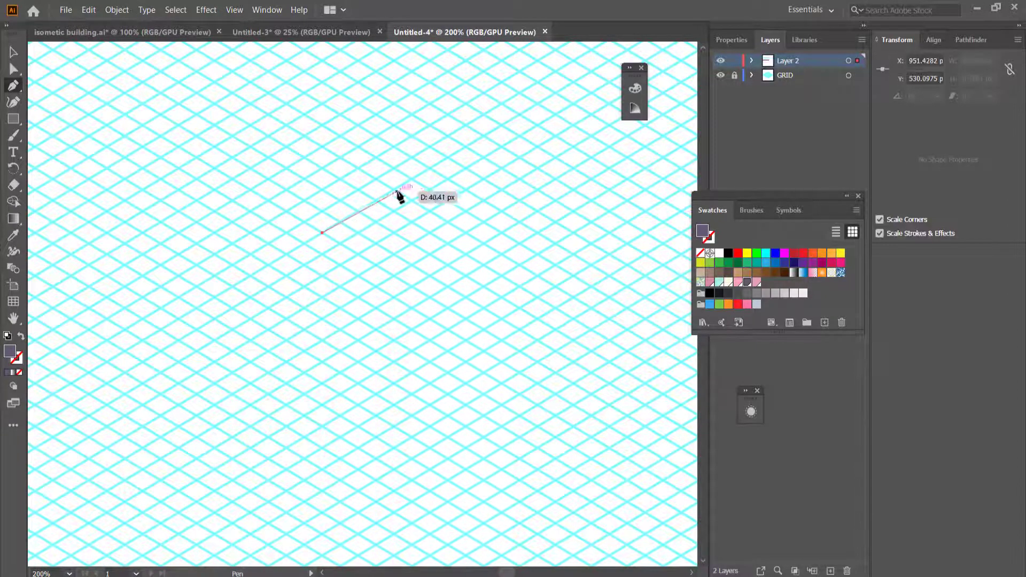
{"action": "left_click", "coordinate": [429, 168]}
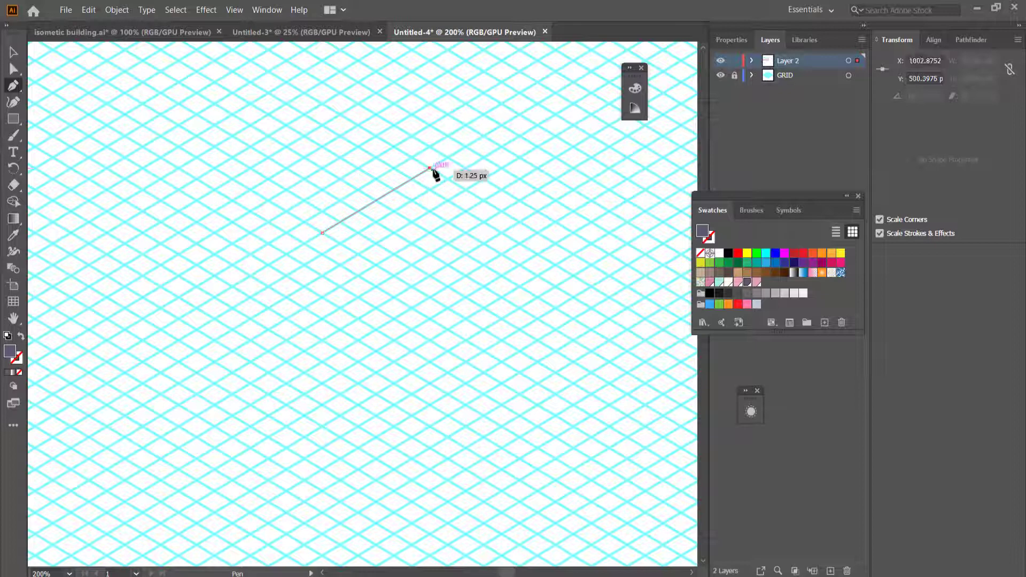
{"action": "left_click", "coordinate": [645, 297]}
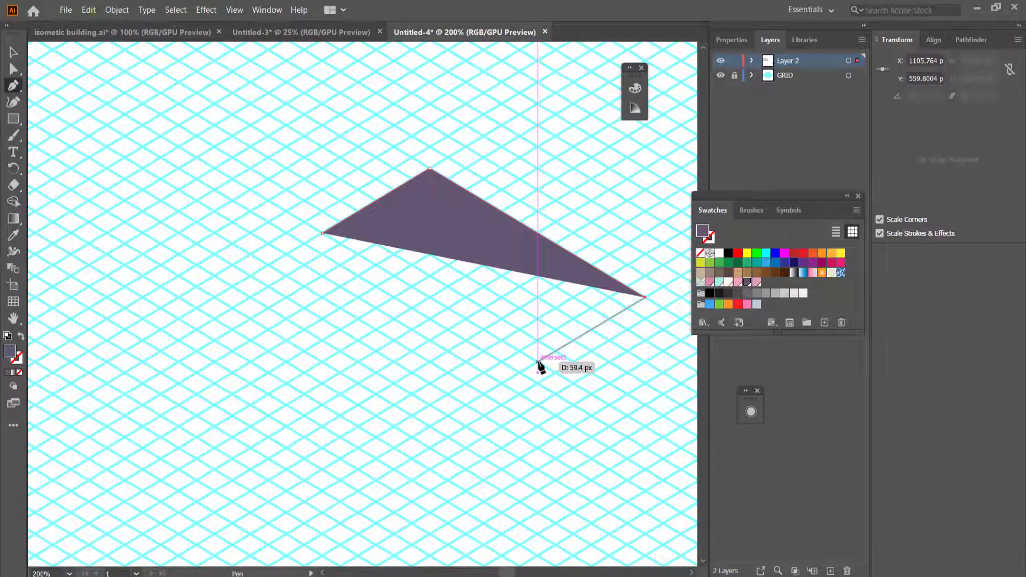
{"action": "left_click", "coordinate": [538, 361]}
{"action": "left_click", "coordinate": [322, 233]}
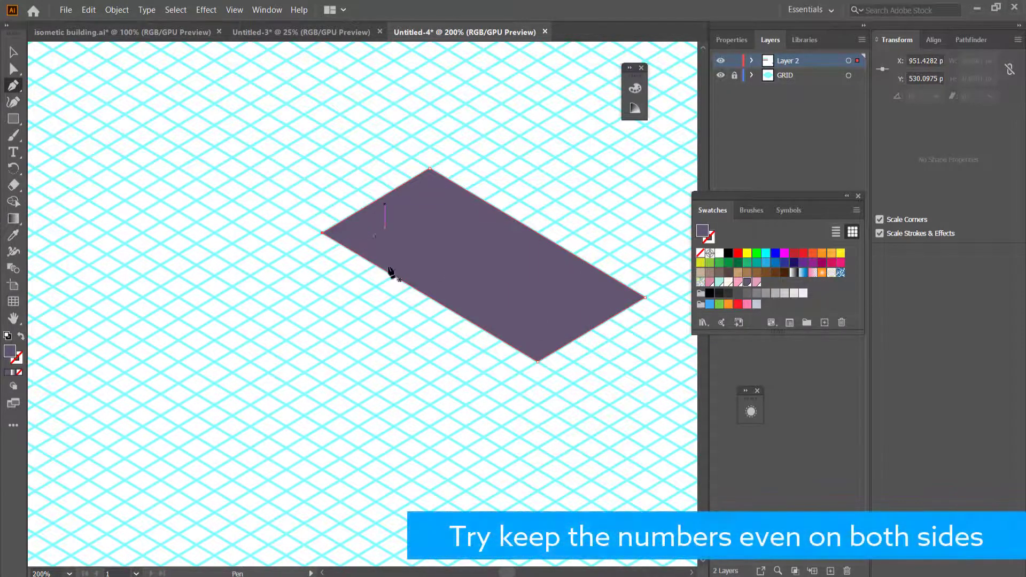
Draw the building's left face below the top face's long front edge, with vertical sides about 149 px long, and fill it with the original pink.
{"action": "scroll", "coordinate": [520, 222], "scroll_direction": "down", "scroll_amount": 5}
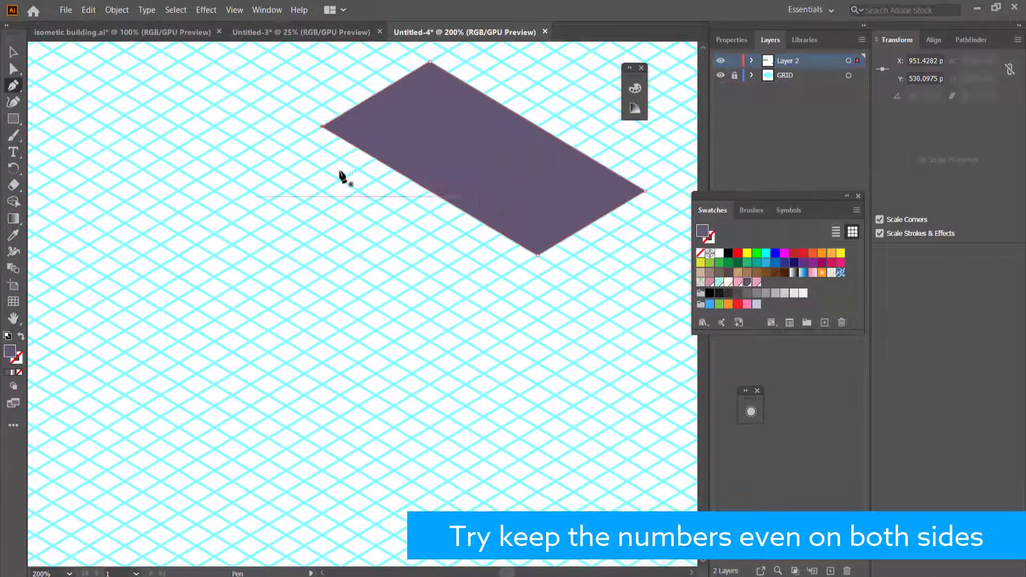
{"action": "left_click", "coordinate": [321, 126]}
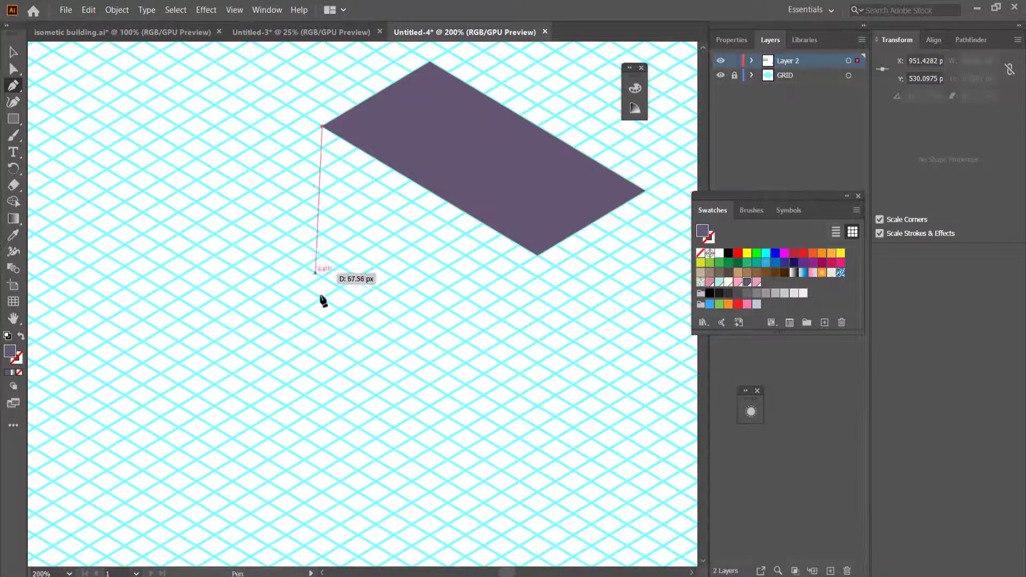
{"action": "left_click", "coordinate": [322, 449]}
{"action": "scroll", "coordinate": [431, 481], "scroll_direction": "down", "scroll_amount": 2}
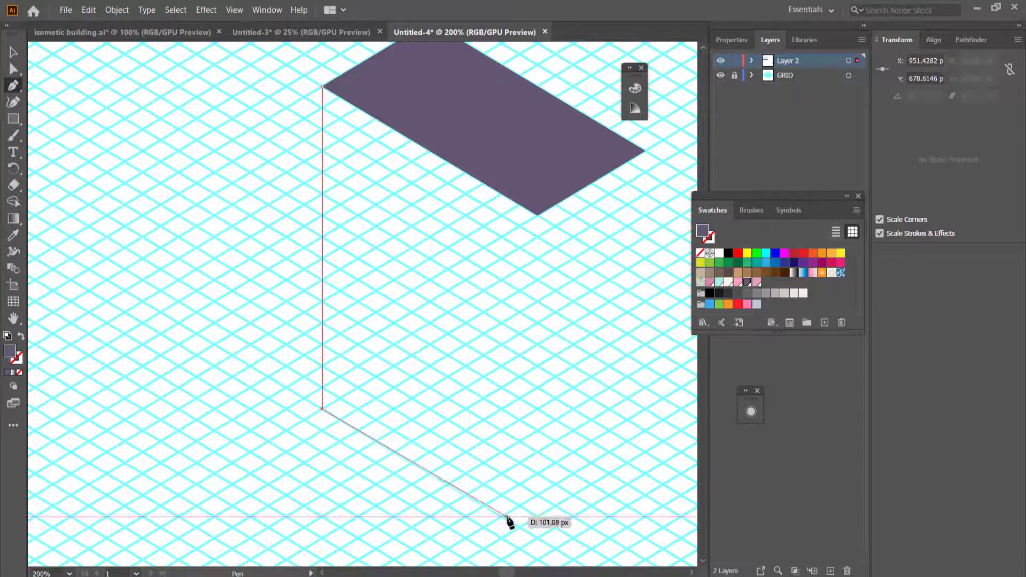
{"action": "left_click", "coordinate": [537, 537]}
{"action": "left_click", "coordinate": [537, 215]}
{"action": "left_click", "coordinate": [322, 87]}
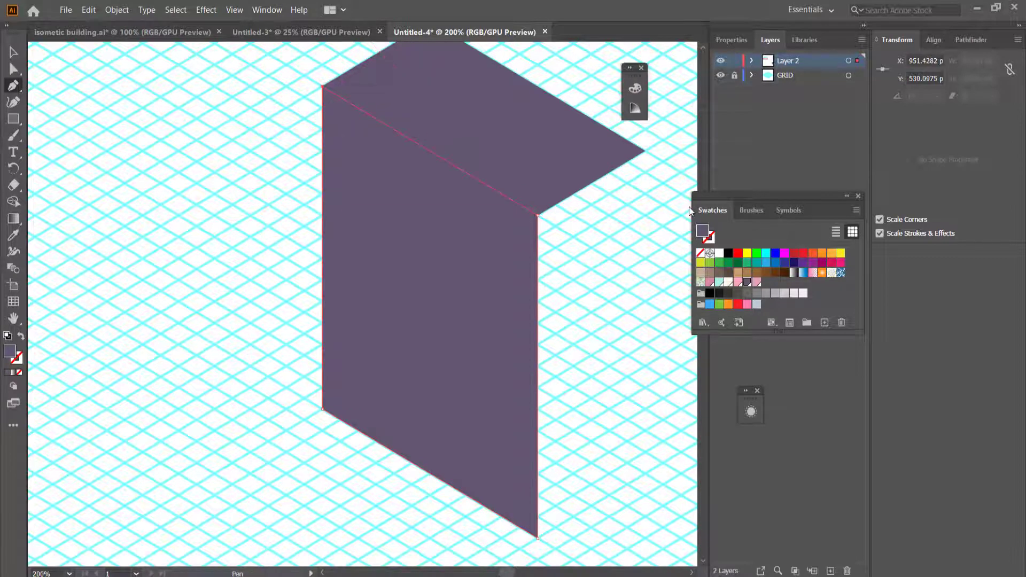
{"action": "left_click", "coordinate": [738, 283]}
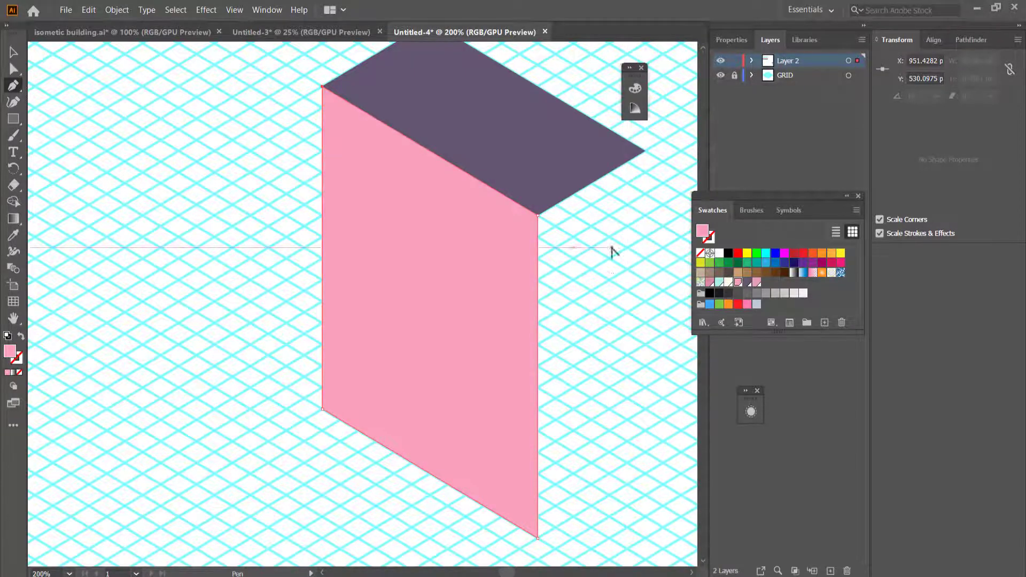
Draw the building's right face from the top face's short front edge, about 51 px wide and 178 px high, sharing the left face's vertical edge.
{"action": "scroll", "coordinate": [611, 246], "scroll_direction": "down", "scroll_amount": 1}
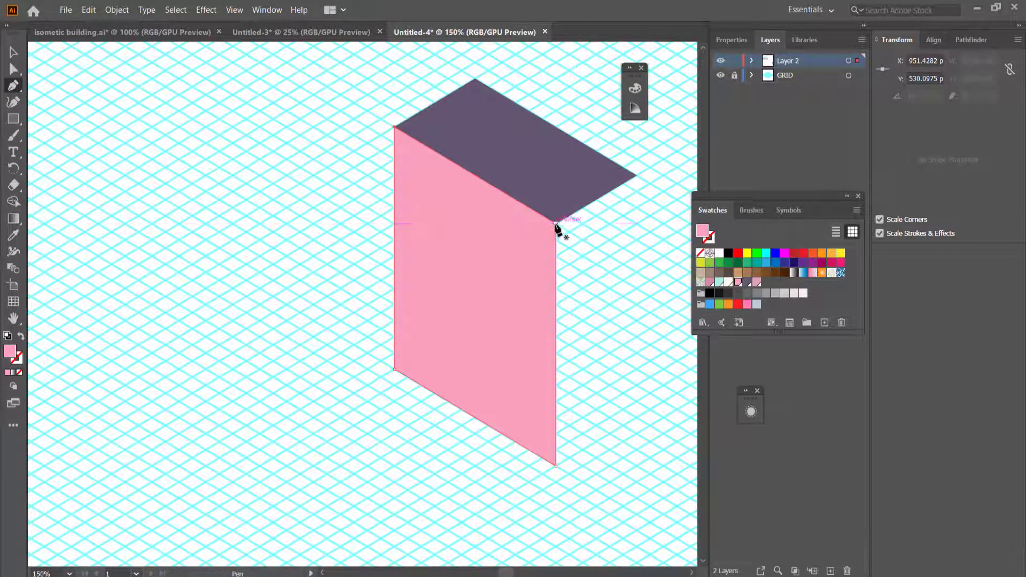
{"action": "left_click_drag", "start_coordinate": [557, 223], "coordinate": [648, 315]}
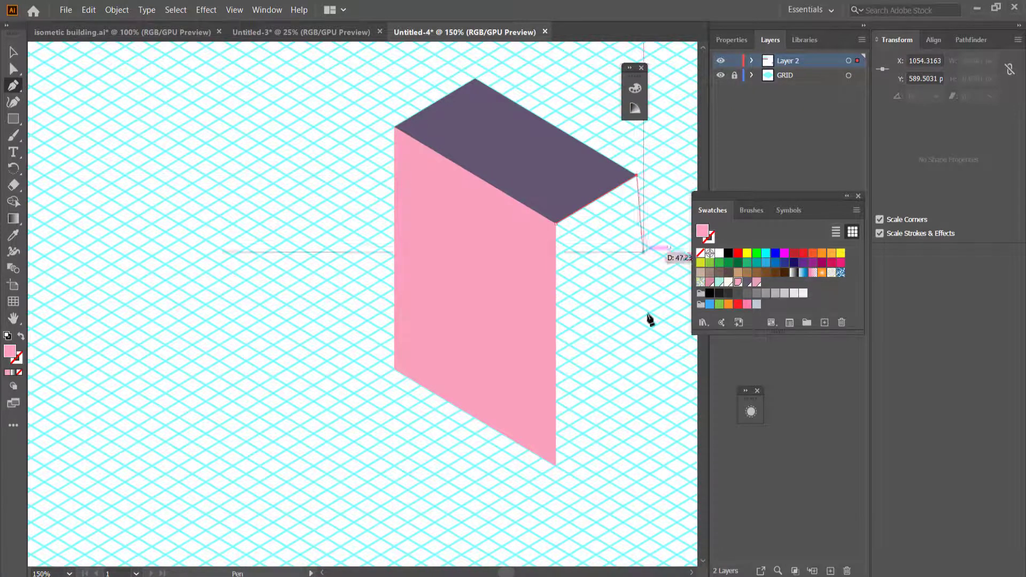
{"action": "left_click", "coordinate": [636, 416]}
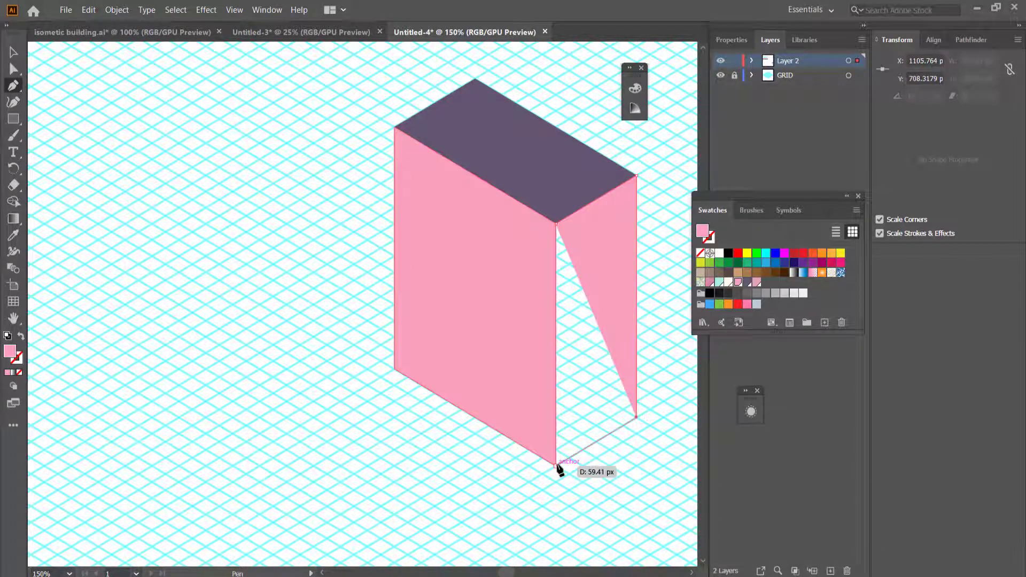
{"action": "left_click", "coordinate": [555, 463]}
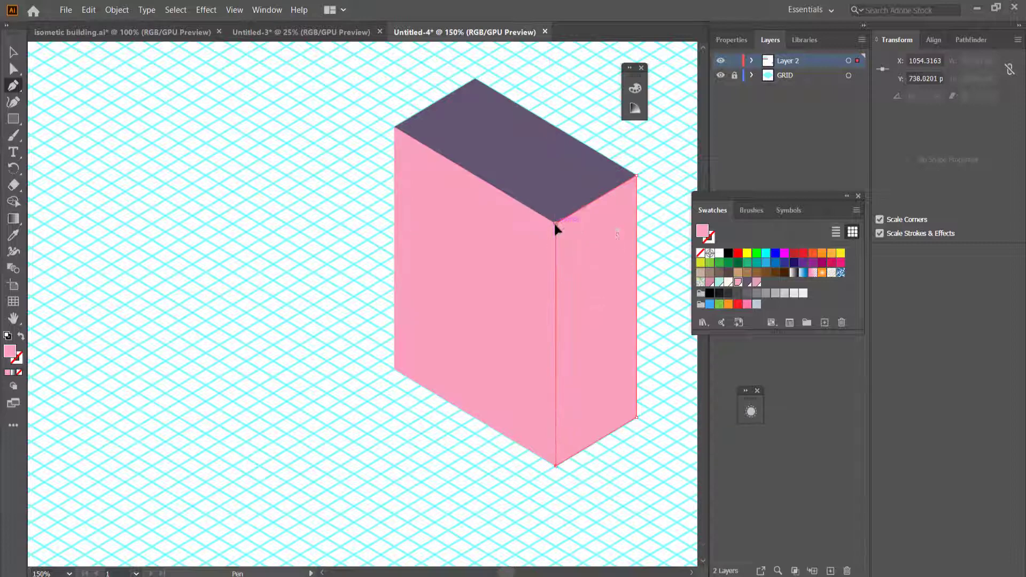
{"action": "left_click", "coordinate": [556, 222]}
Fill the building's top face with the darker pink swatch and its right face with the dark purple swatch.
{"action": "left_click", "coordinate": [13, 52]}
{"action": "left_click", "coordinate": [465, 176]}
{"action": "left_click", "coordinate": [758, 283]}
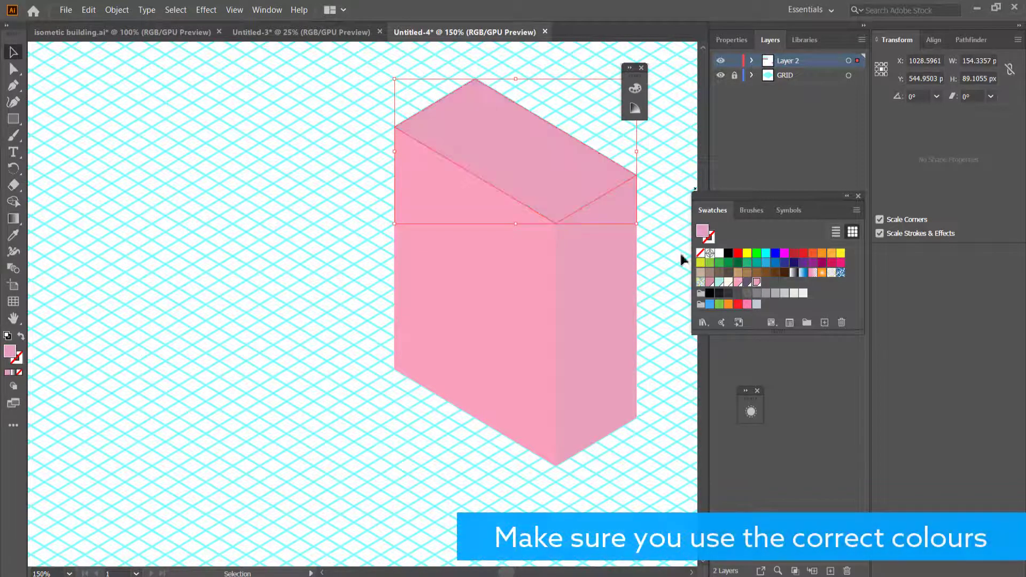
{"action": "left_click", "coordinate": [611, 264]}
{"action": "left_click", "coordinate": [747, 284]}
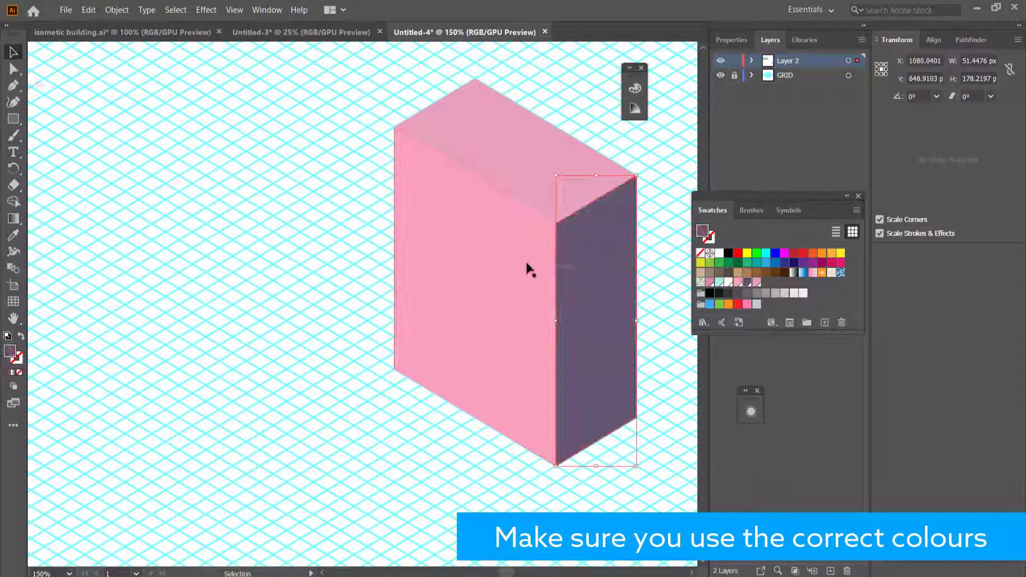
Try the darker pink swatch on the building's left face, restore its original pink fill and deselect it.
{"action": "left_click", "coordinate": [527, 268]}
{"action": "left_click", "coordinate": [756, 284]}
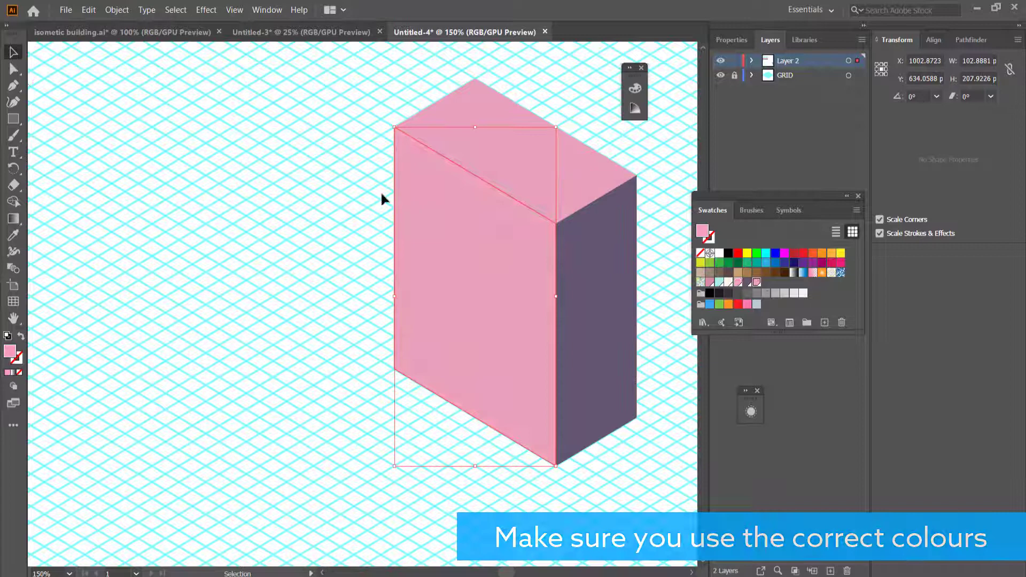
{"action": "left_click", "coordinate": [268, 144]}
{"action": "left_click", "coordinate": [527, 165]}
{"action": "left_click", "coordinate": [487, 257]}
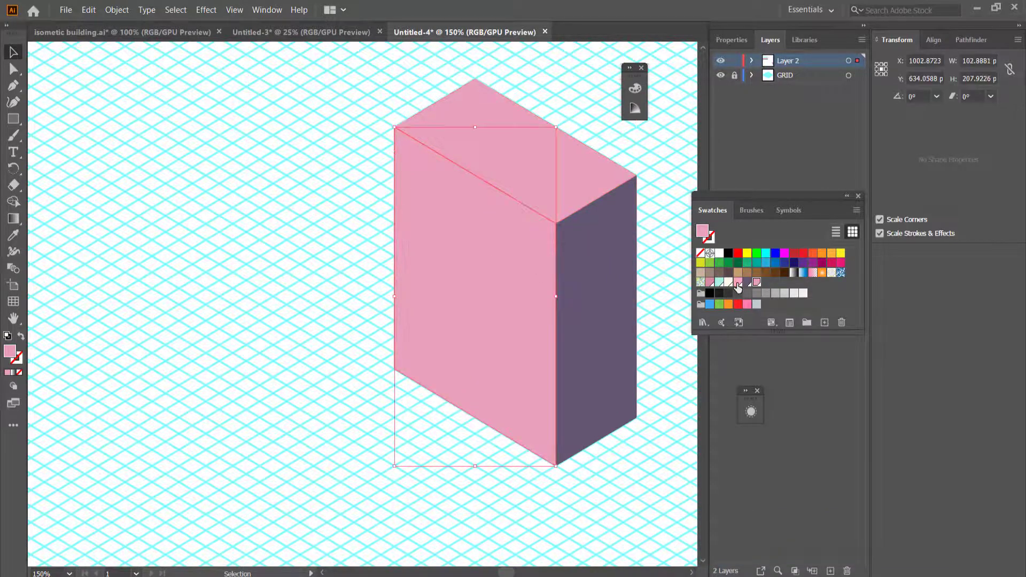
{"action": "left_click", "coordinate": [252, 114]}
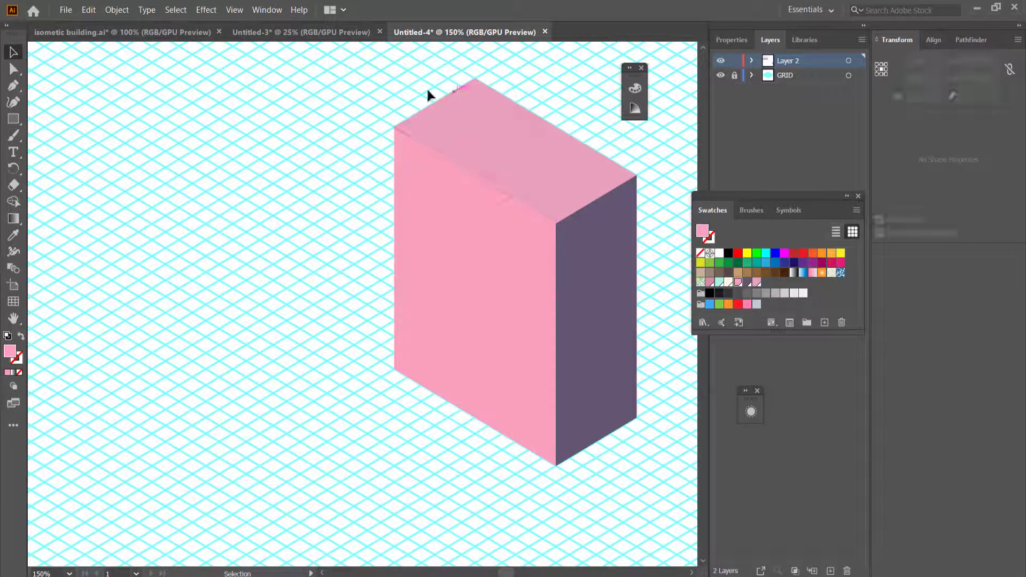
Stretch the building straight up to about 287 px overall height by moving the anchor points around its top face with Direct Selection.
{"action": "scroll", "coordinate": [604, 178], "scroll_direction": "up", "scroll_amount": 3}
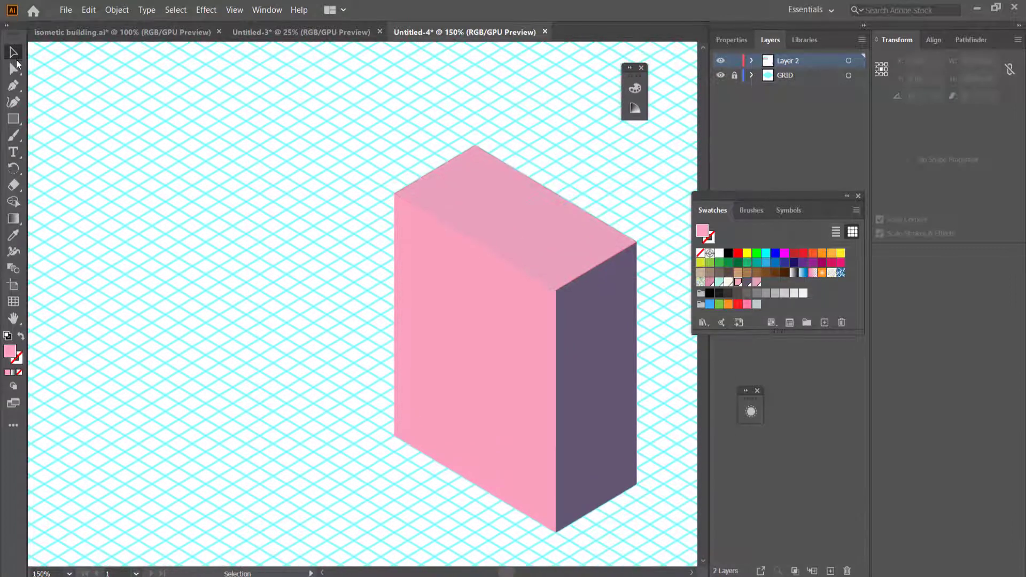
{"action": "left_click", "coordinate": [15, 68]}
{"action": "left_click_drag", "start_coordinate": [662, 306], "coordinate": [601, 270]}
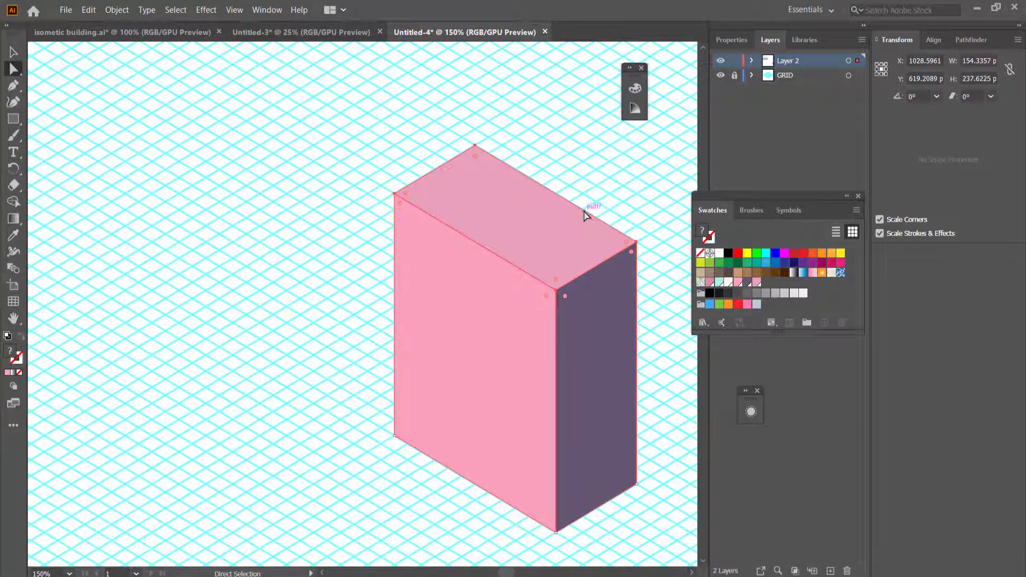
{"action": "left_click_drag", "start_coordinate": [586, 210], "coordinate": [589, 124]}
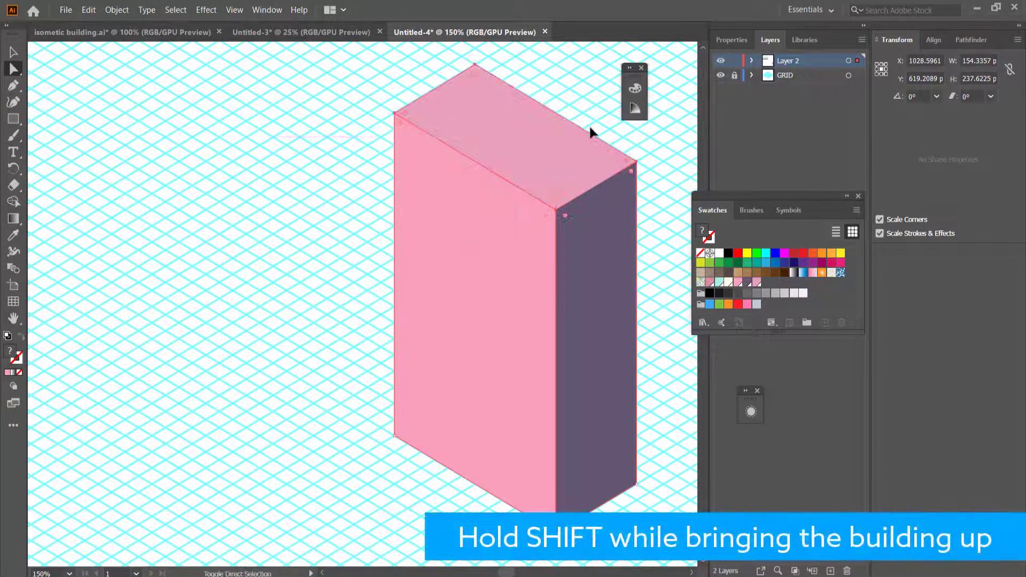
Compare the proportions with the finished building in isometic building.ai and raise the block's upper anchor points to about 317 px overall height.
{"action": "key", "text": "ctrl+0"}
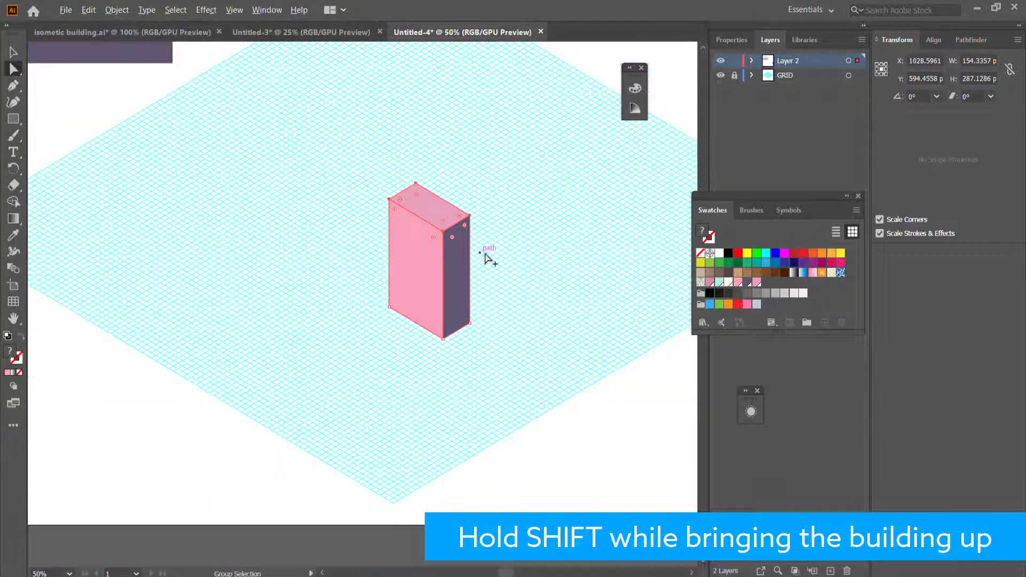
{"action": "key", "text": "ctrl+plus"}
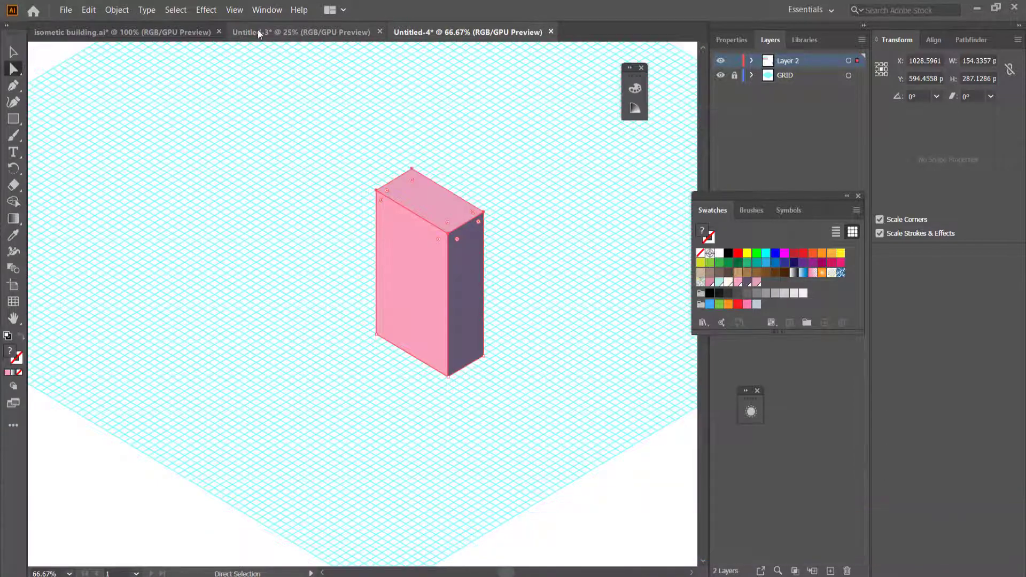
{"action": "left_click", "coordinate": [165, 31]}
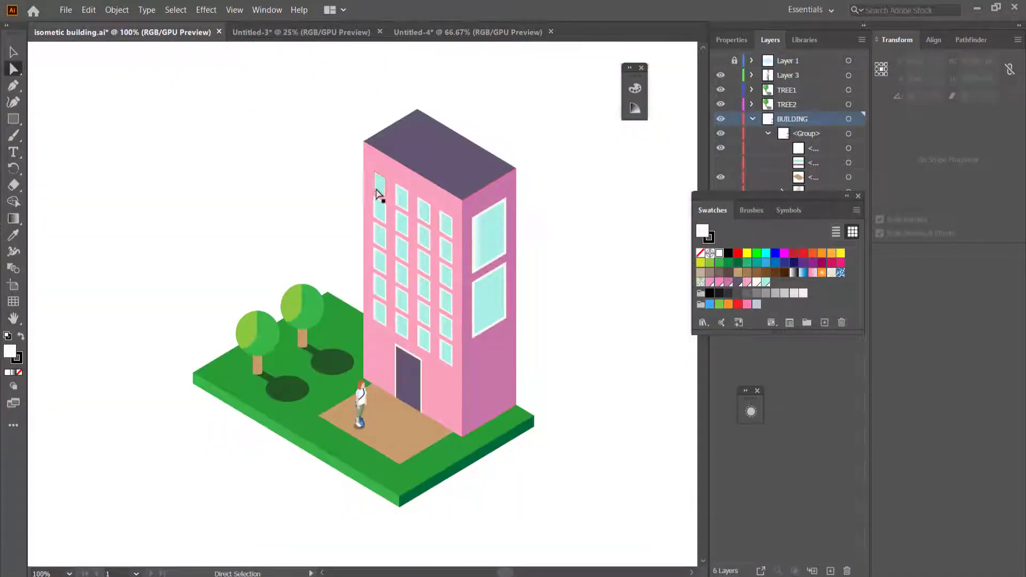
{"action": "left_click", "coordinate": [465, 32]}
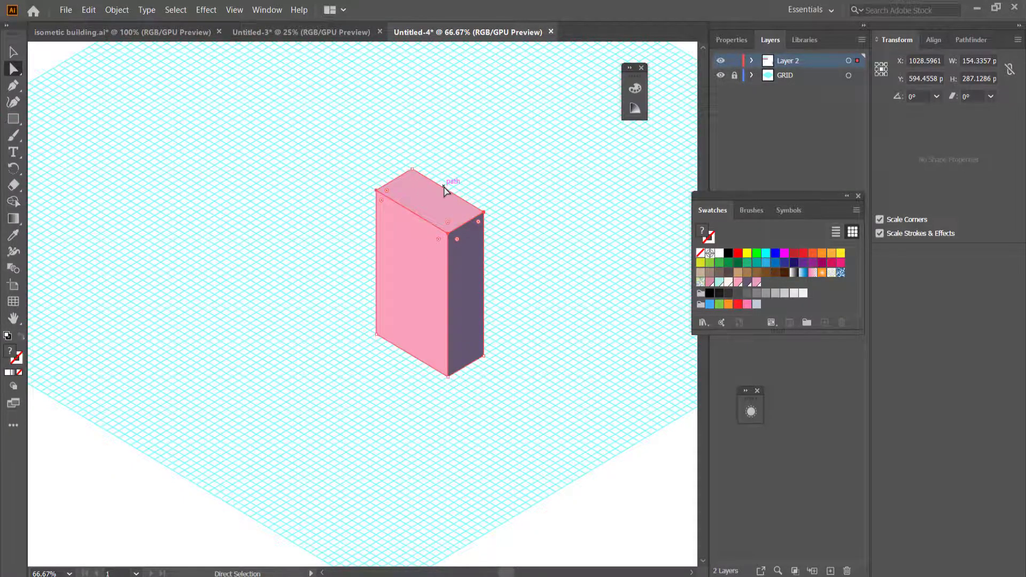
{"action": "scroll", "coordinate": [447, 191], "scroll_direction": "up", "scroll_amount": 1}
{"action": "left_click_drag", "start_coordinate": [447, 195], "coordinate": [448, 161]}
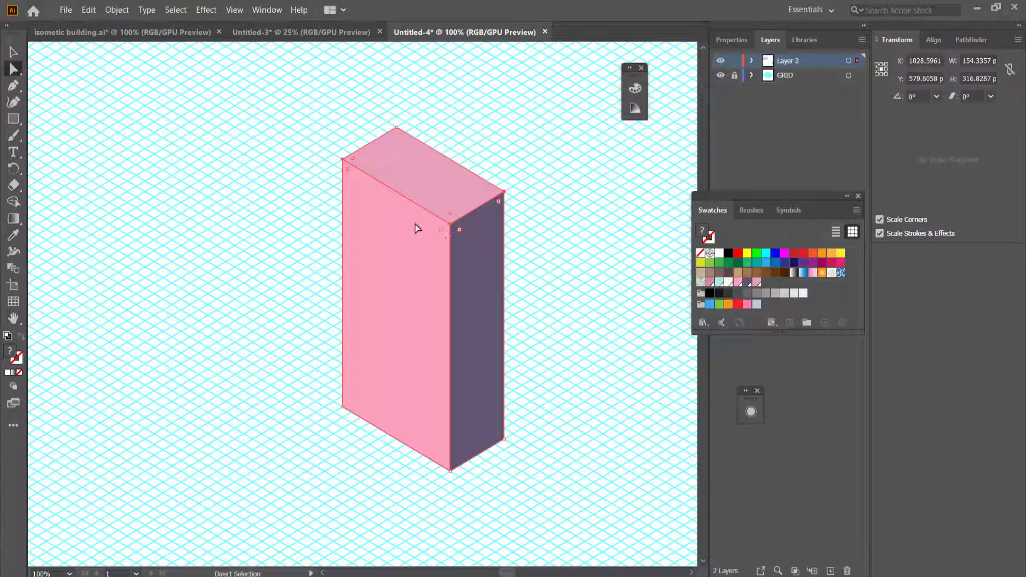
Draw a window parallelogram about 26 px wide and 54 px high beside the building with the Pen tool, following the isometric grid.
{"action": "key", "text": "v"}
{"action": "scroll", "coordinate": [303, 205], "scroll_direction": "up", "scroll_amount": 1}
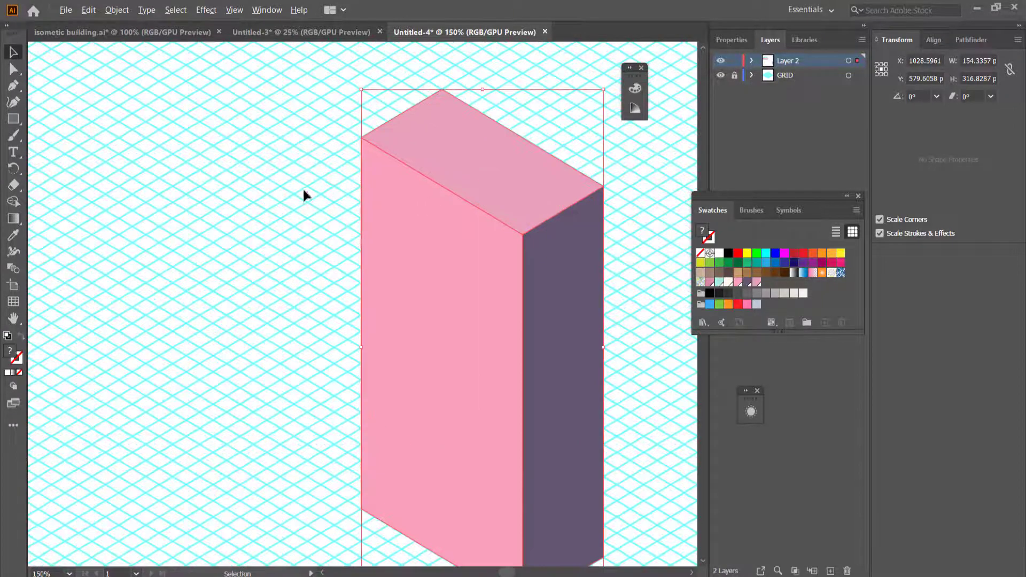
{"action": "left_click", "coordinate": [15, 86]}
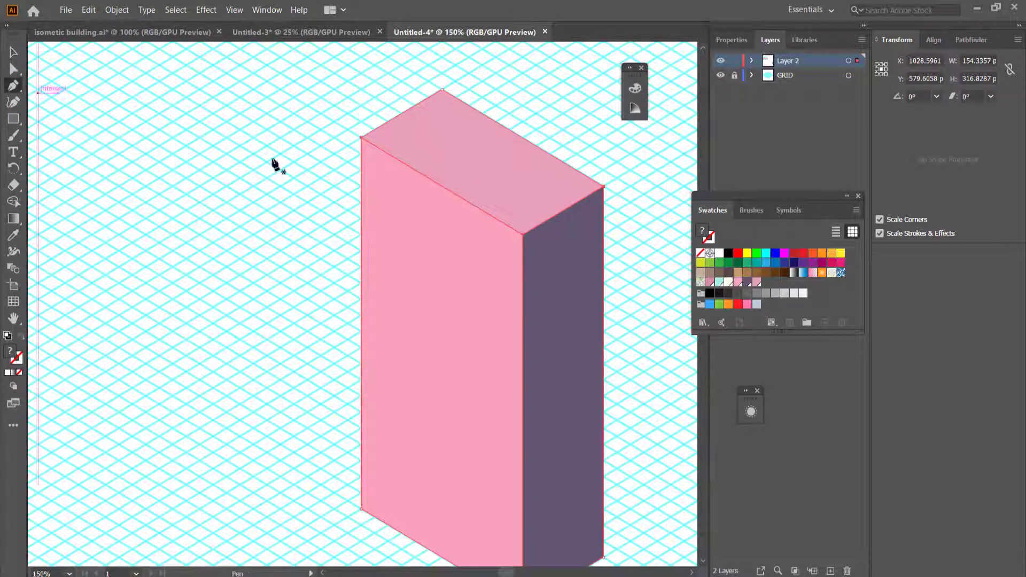
{"action": "left_click", "coordinate": [281, 218]}
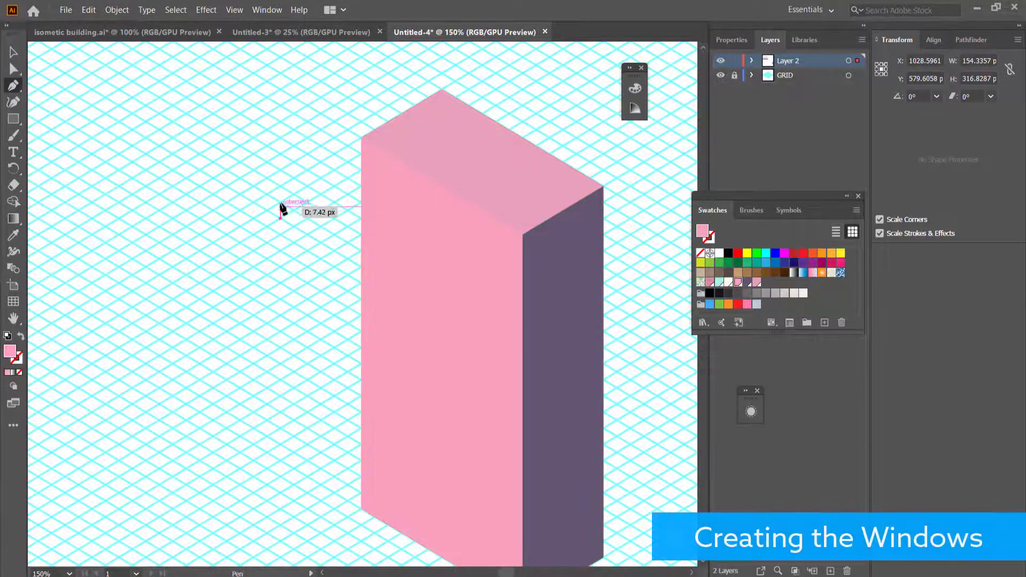
{"action": "left_click", "coordinate": [280, 154]}
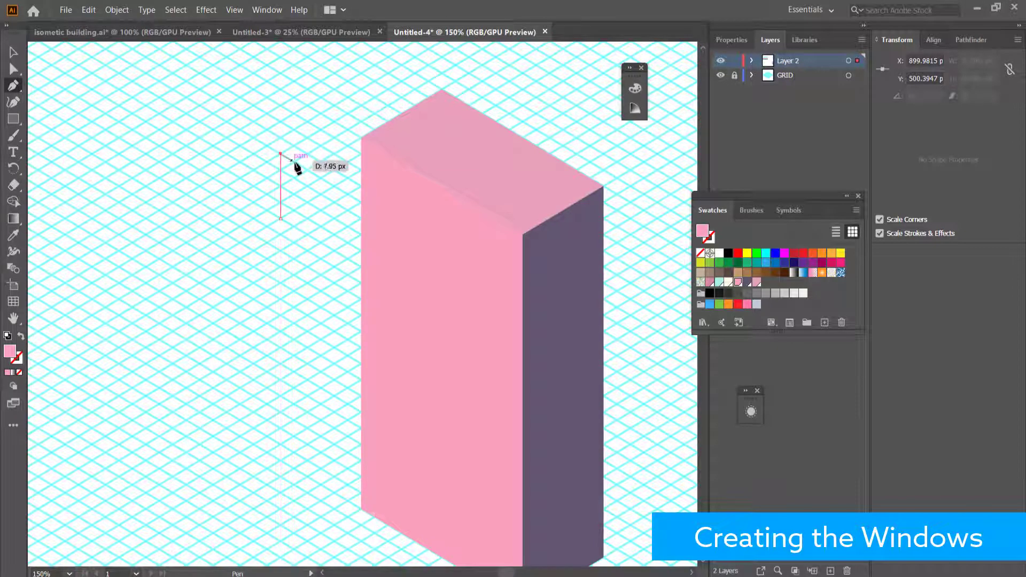
{"action": "left_click", "coordinate": [320, 178]}
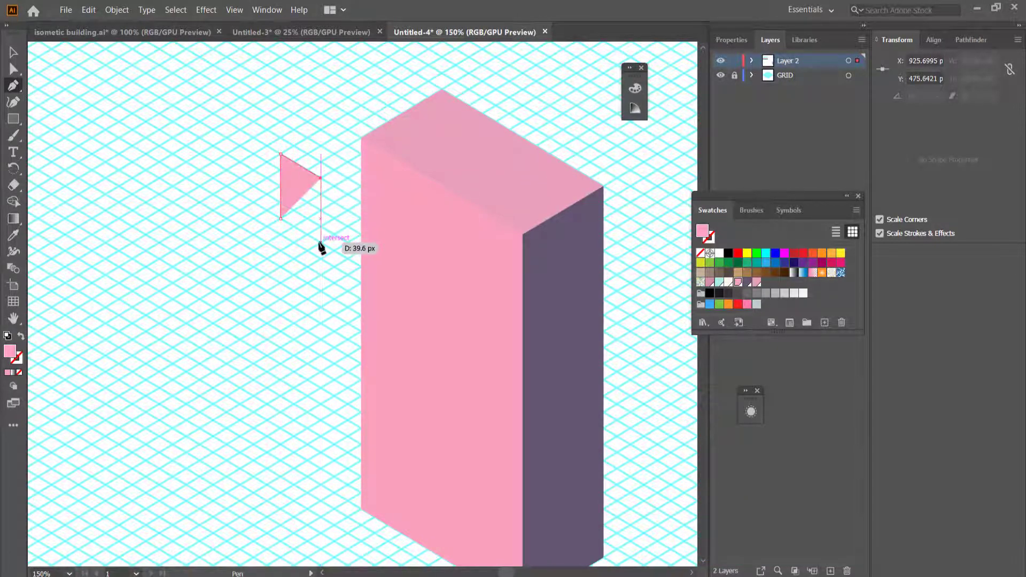
{"action": "left_click", "coordinate": [320, 242]}
{"action": "left_click", "coordinate": [280, 219]}
Fill the window with the light mint swatch and place it near the upper outer corner of the building's pink left face.
{"action": "key", "text": "v"}
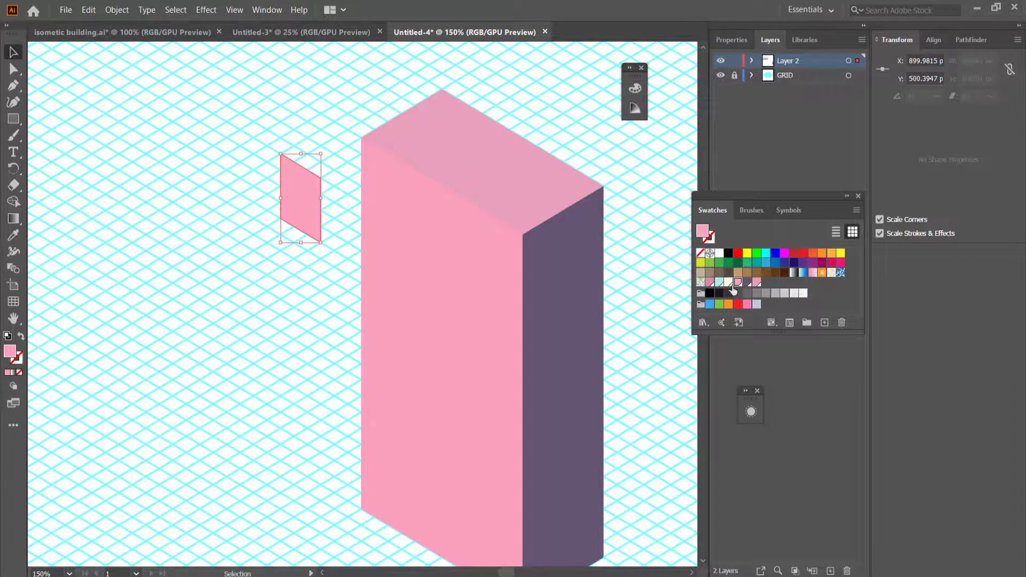
{"action": "left_click", "coordinate": [728, 283]}
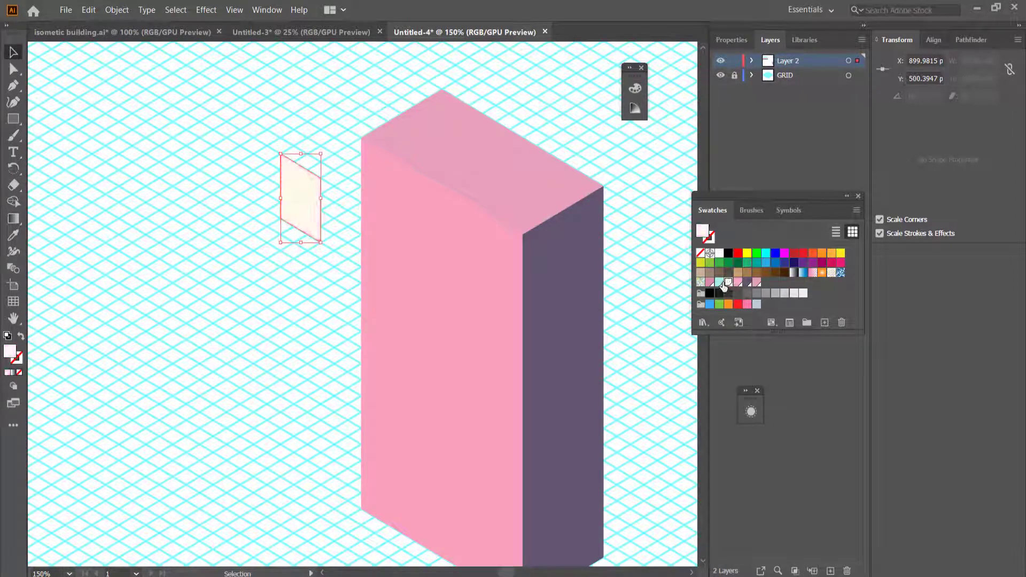
{"action": "left_click", "coordinate": [720, 283]}
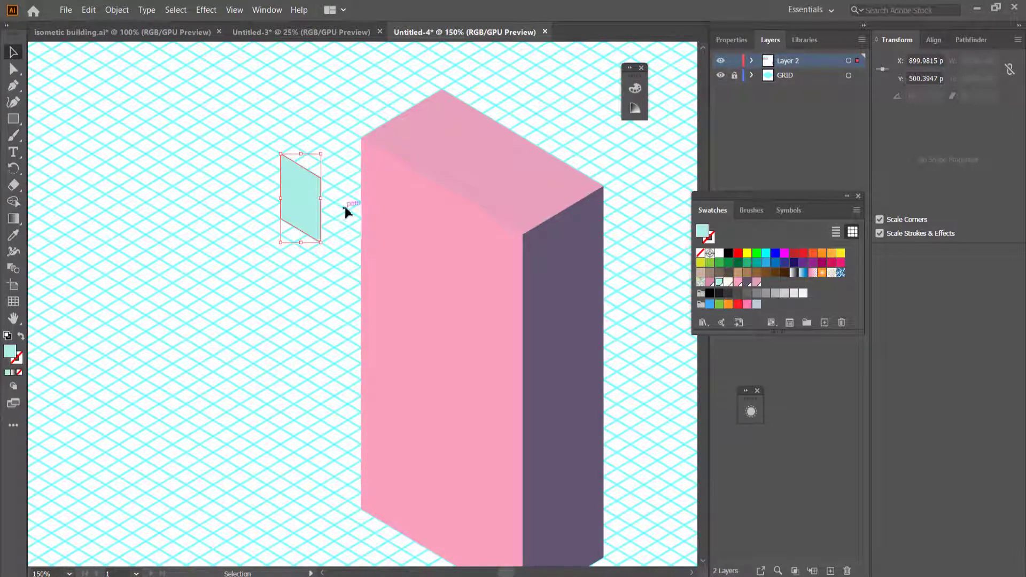
{"action": "left_click", "coordinate": [847, 199]}
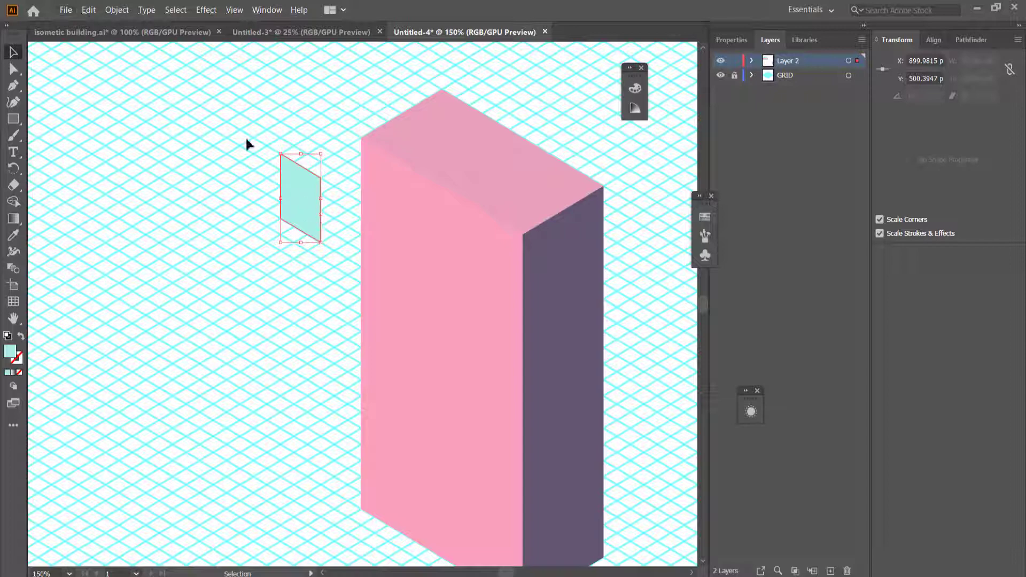
{"action": "left_click_drag", "start_coordinate": [300, 200], "coordinate": [393, 229]}
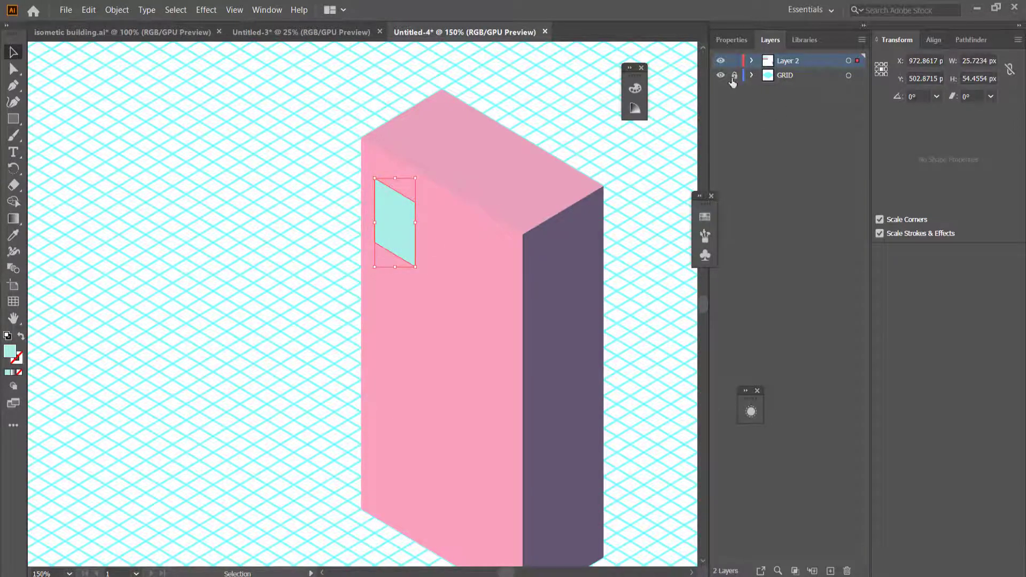
Move the GRID layer above Layer 2 and lock it, leaving Layer 2 as the active layer.
{"action": "left_click_drag", "start_coordinate": [783, 82], "coordinate": [788, 59]}
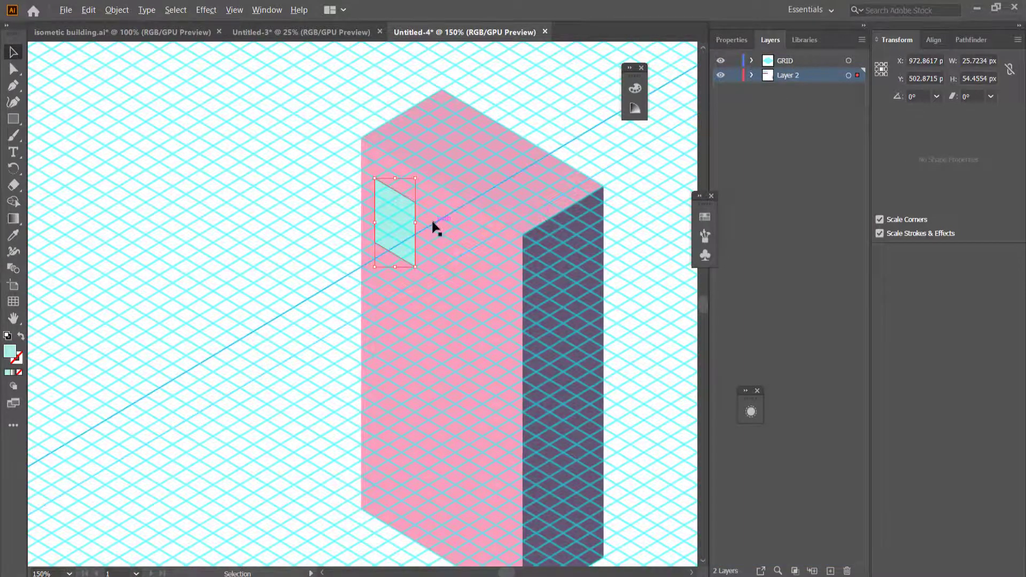
{"action": "scroll", "coordinate": [434, 222], "scroll_direction": "up", "scroll_amount": 3}
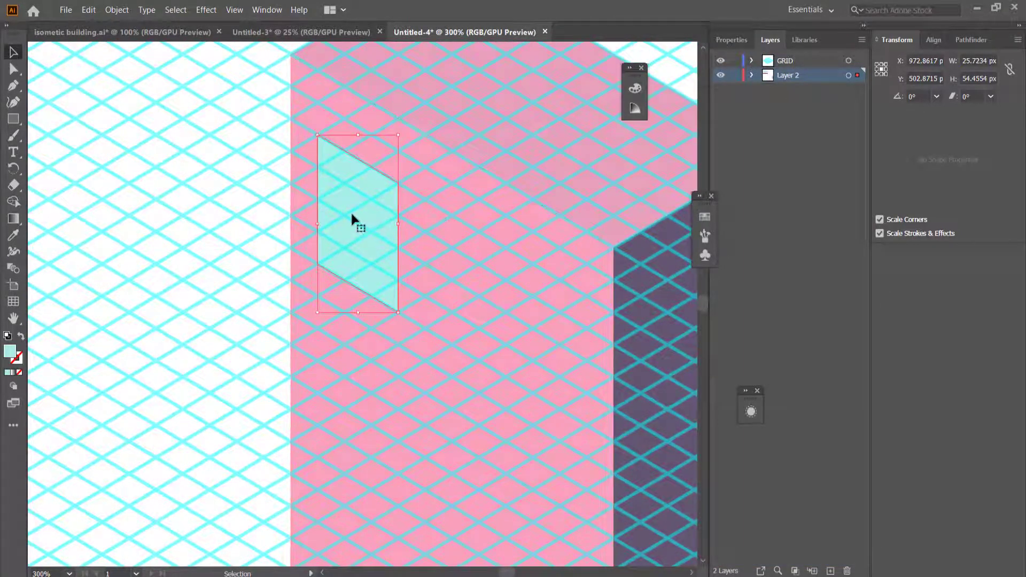
{"action": "left_click", "coordinate": [428, 251]}
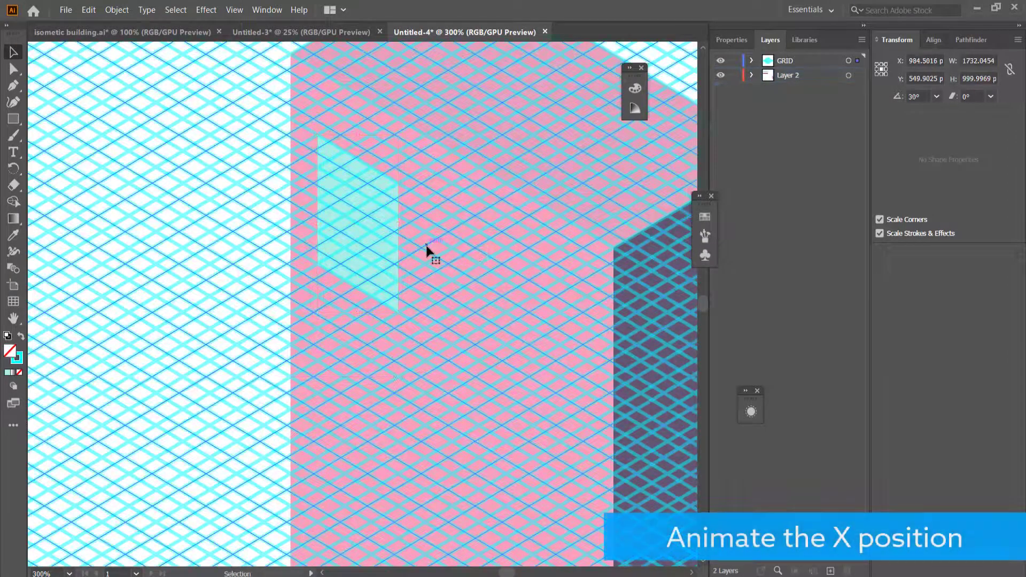
{"action": "left_click", "coordinate": [734, 61]}
{"action": "left_click", "coordinate": [775, 80]}
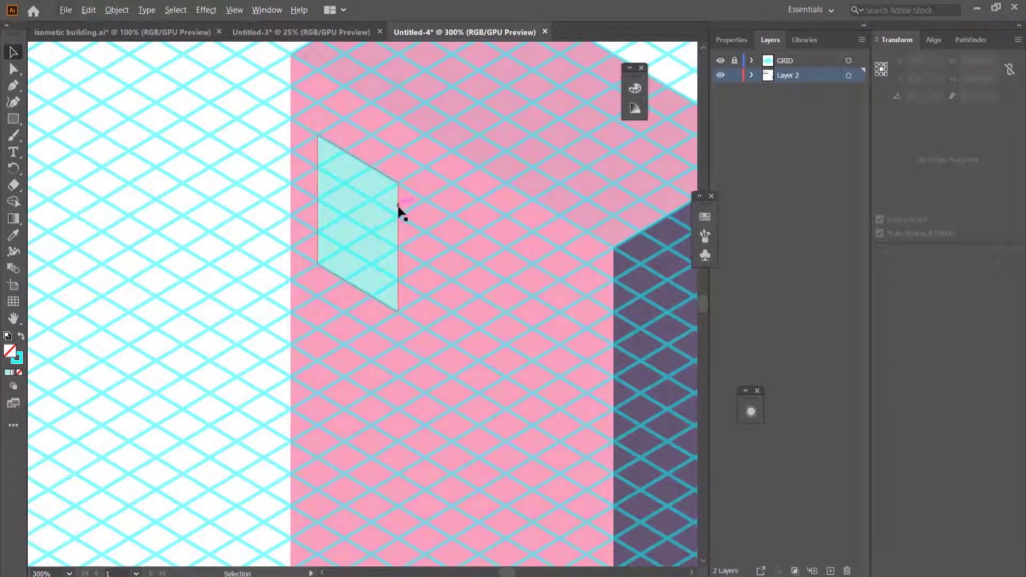
Duplicate the window along the isometric grid into a row of five, with one window beyond each side edge of the left face.
{"action": "left_click", "coordinate": [384, 195]}
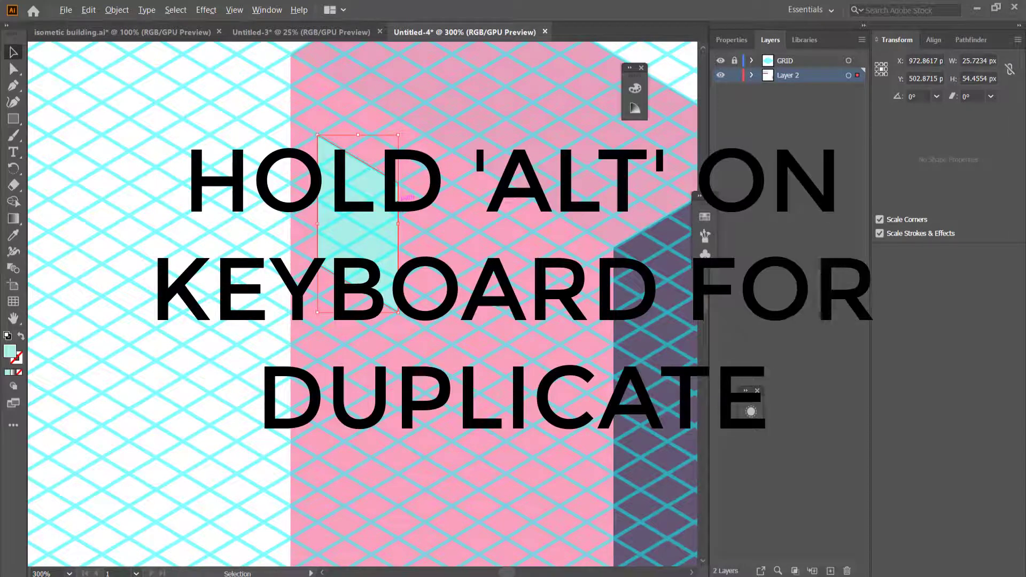
{"action": "left_click_drag", "start_coordinate": [399, 205], "coordinate": [502, 269]}
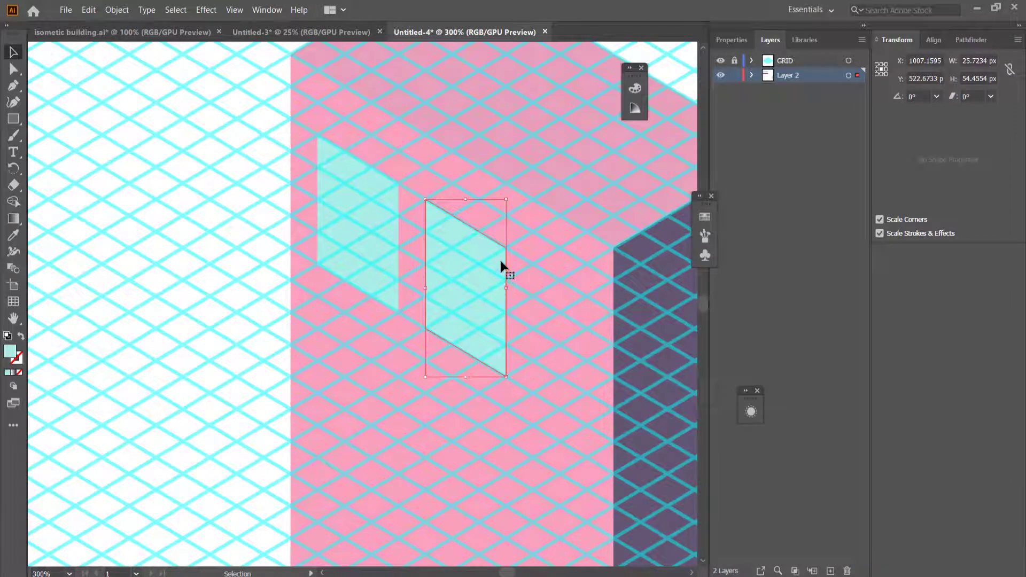
{"action": "left_click_drag", "start_coordinate": [468, 271], "coordinate": [560, 337]}
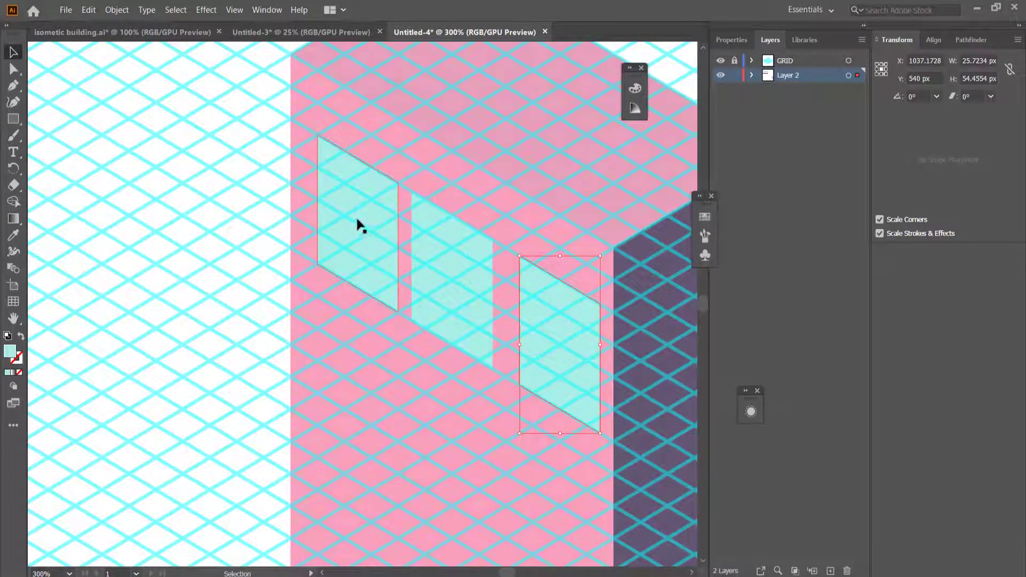
{"action": "left_click_drag", "start_coordinate": [363, 234], "coordinate": [251, 167]}
{"action": "left_click_drag", "start_coordinate": [556, 353], "coordinate": [643, 394]}
Select all five windows and distribute their spacing horizontally, aligned to the selection.
{"action": "left_click", "coordinate": [596, 370], "text": "shift"}
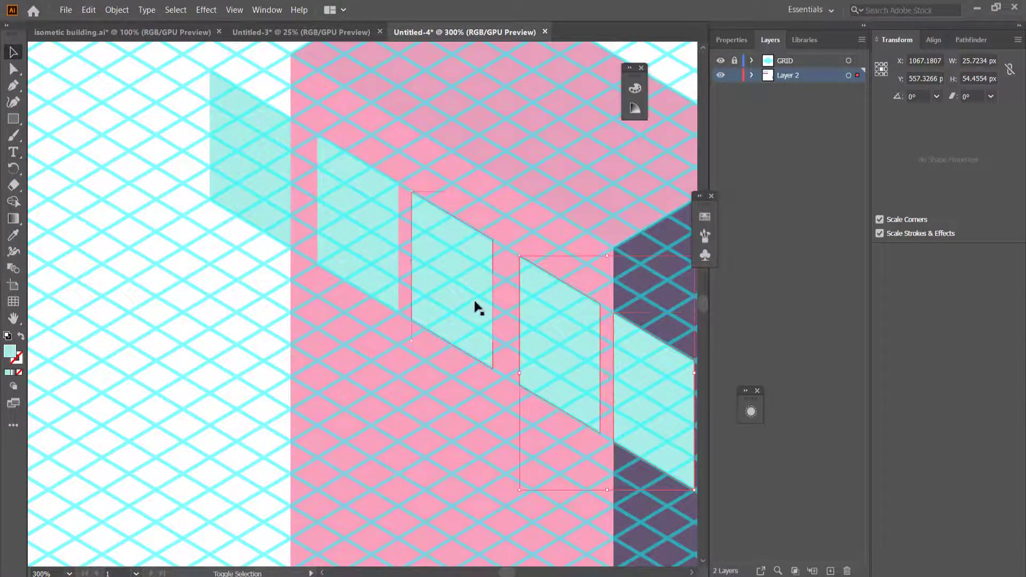
{"action": "left_click", "coordinate": [477, 308], "text": "shift"}
{"action": "left_click", "coordinate": [379, 240], "text": "shift"}
{"action": "left_click", "coordinate": [239, 165], "text": "shift"}
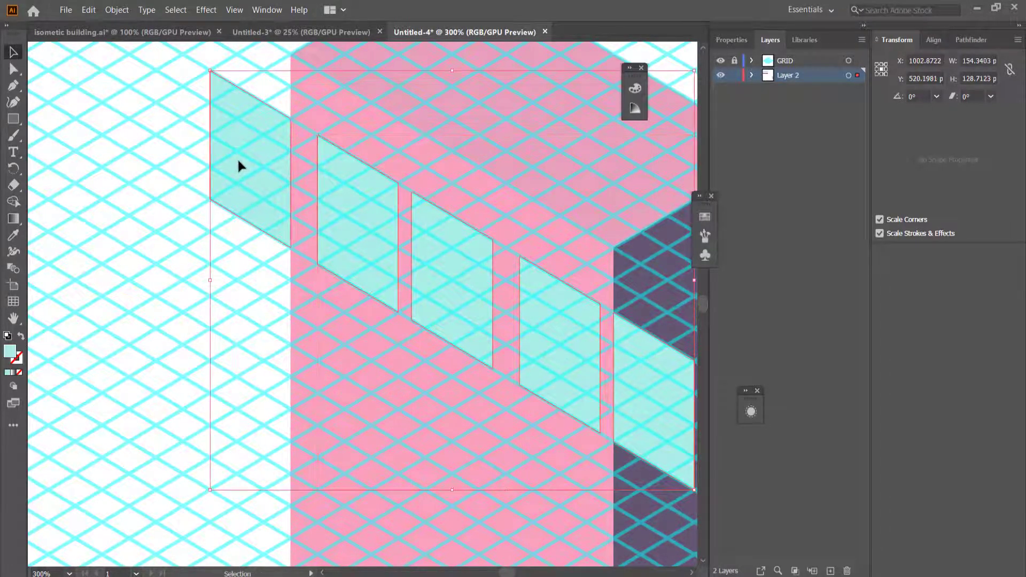
{"action": "left_click", "coordinate": [934, 40]}
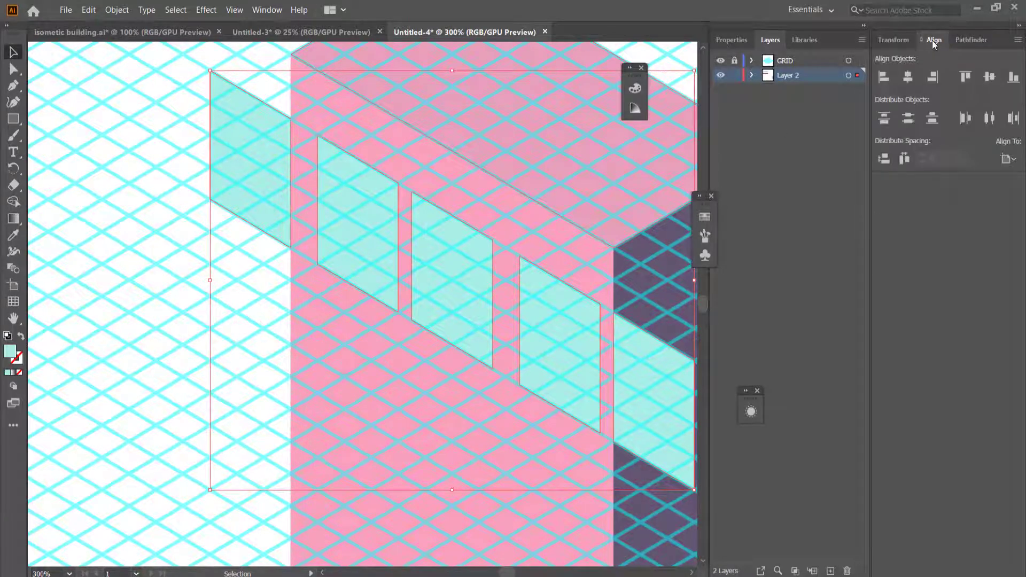
{"action": "left_click", "coordinate": [267, 10]}
{"action": "left_click", "coordinate": [267, 9]}
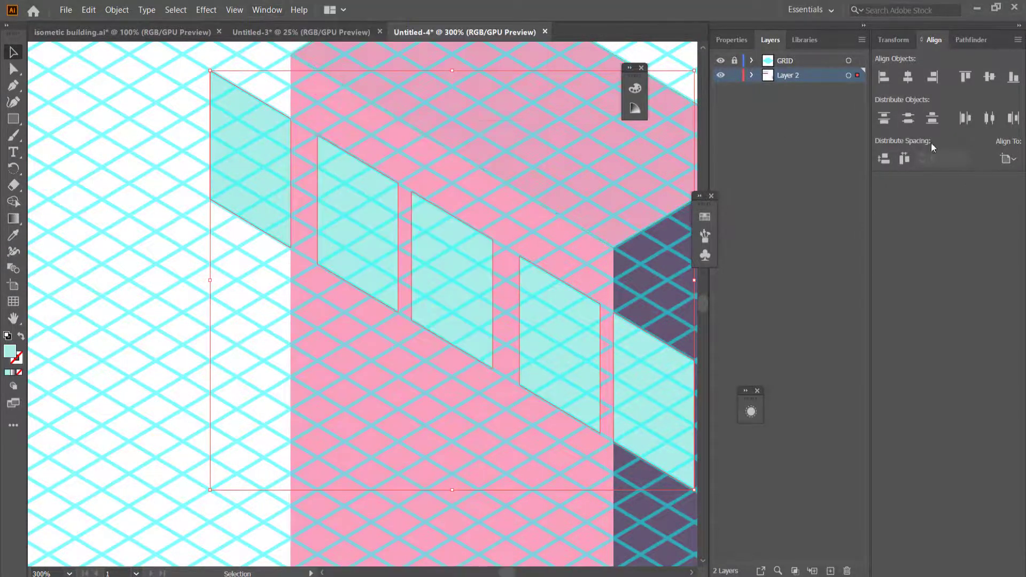
{"action": "left_click", "coordinate": [1008, 158]}
{"action": "left_click", "coordinate": [982, 175]}
{"action": "left_click", "coordinate": [903, 160]}
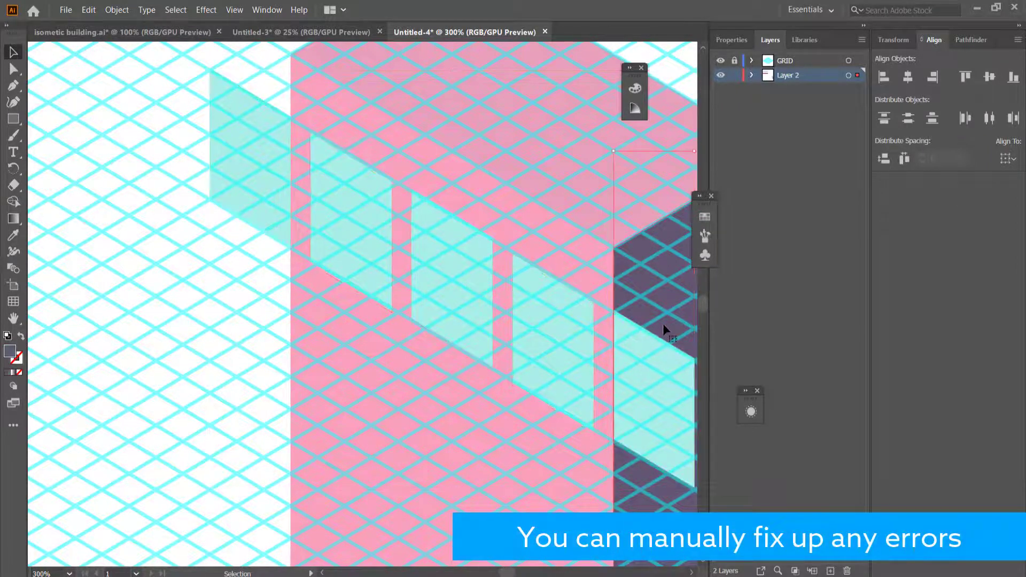
Delete the extra window at each end of the row, leaving three windows on the left face.
{"action": "key", "text": "a"}
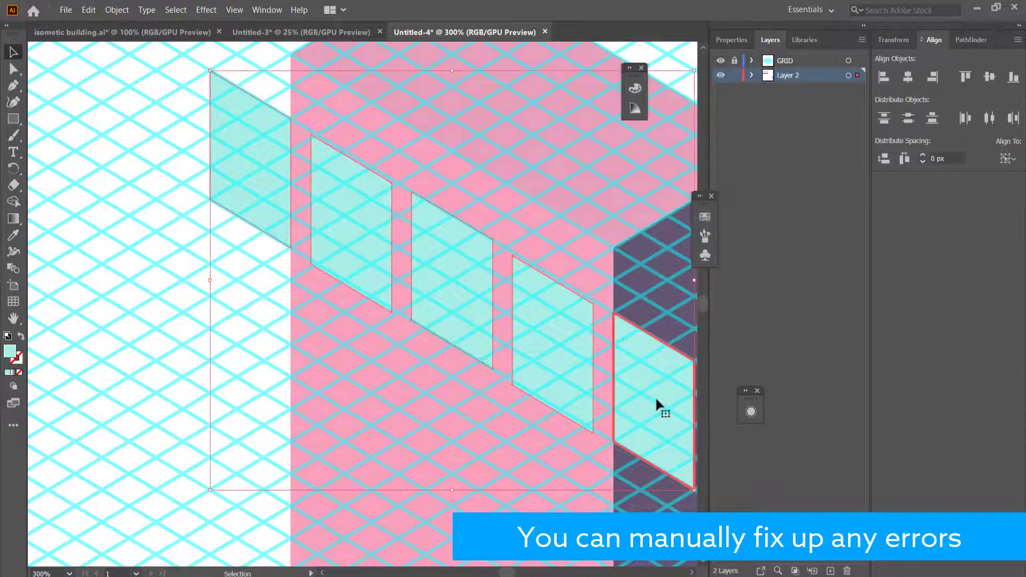
{"action": "key", "text": "ctrl+z"}
{"action": "key", "text": "ctrl+shift+z"}
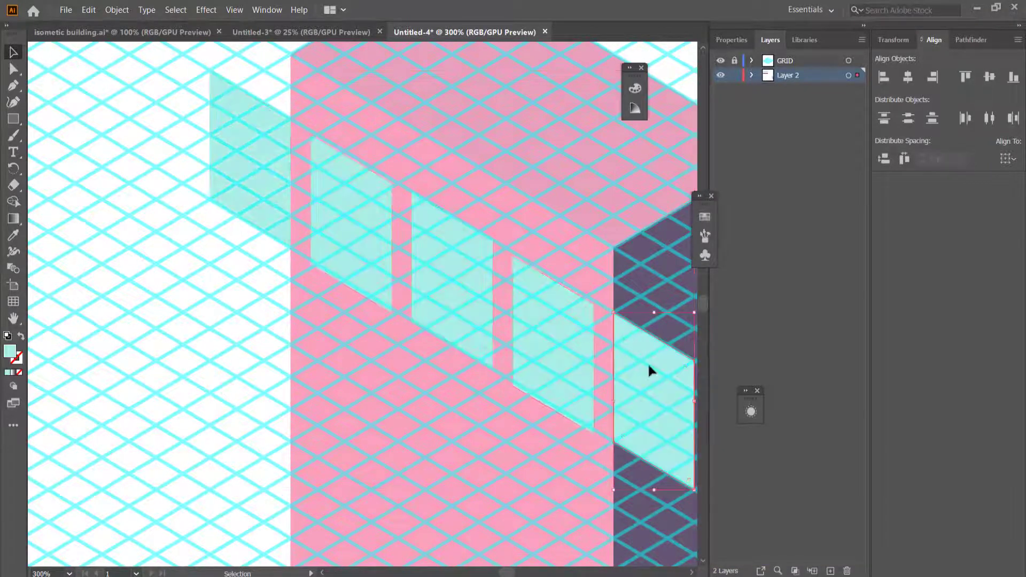
{"action": "key", "text": "ctrl+z"}
{"action": "left_click", "coordinate": [253, 165]}
{"action": "key", "text": "Delete"}
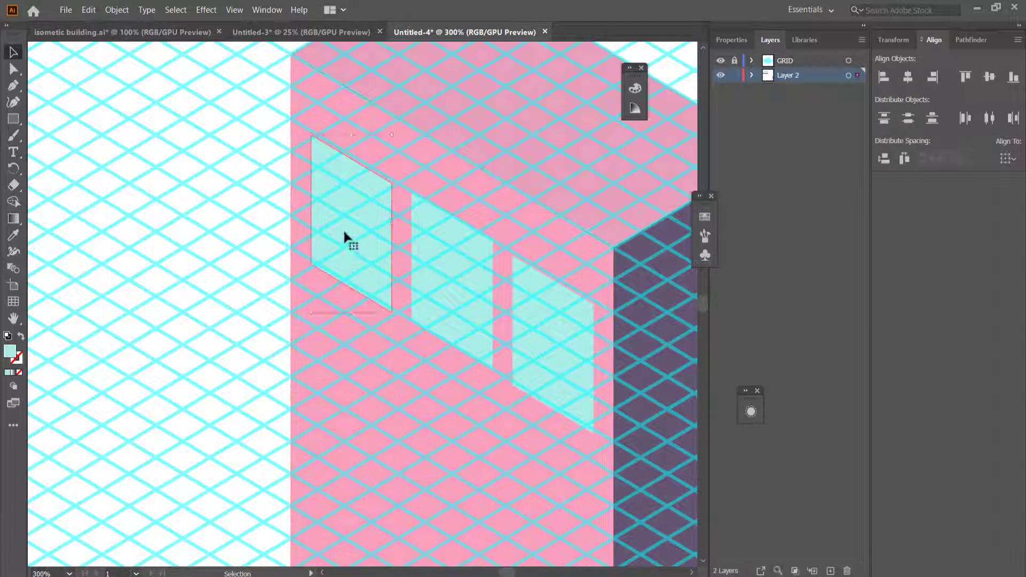
Nudge the first and third windows slightly upward to line them up with the middle window along the isometric slope.
{"action": "left_click_drag", "start_coordinate": [344, 232], "coordinate": [346, 226]}
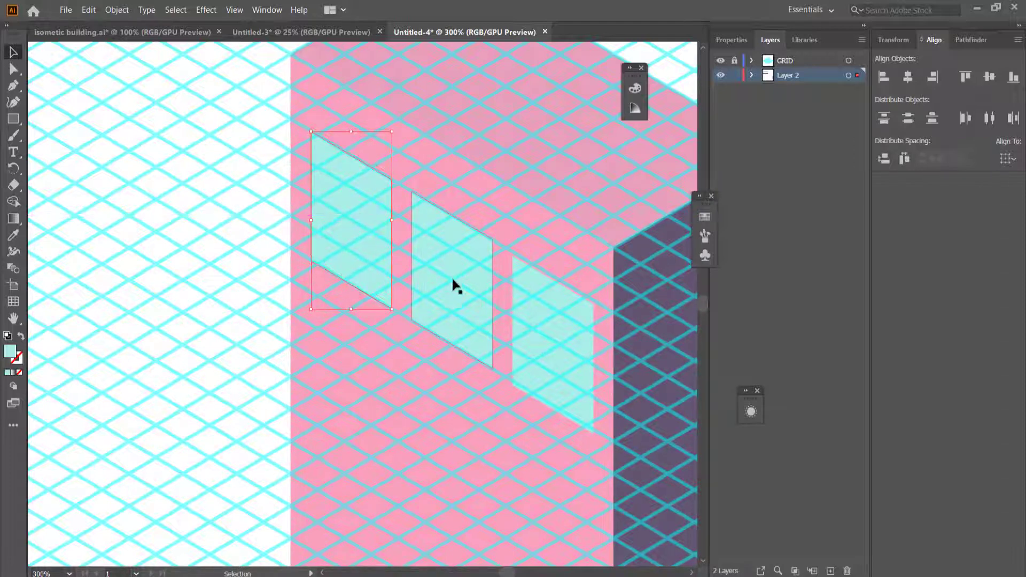
{"action": "left_click_drag", "start_coordinate": [549, 344], "coordinate": [547, 342]}
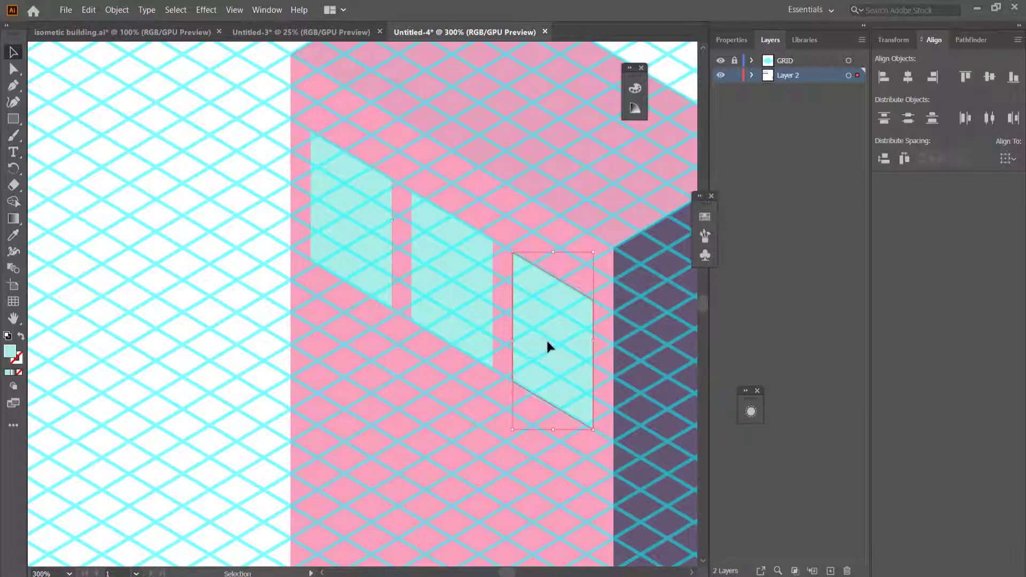
{"action": "left_click", "coordinate": [543, 231]}
Select the three windows on the left face and group them.
{"action": "left_click", "coordinate": [374, 224]}
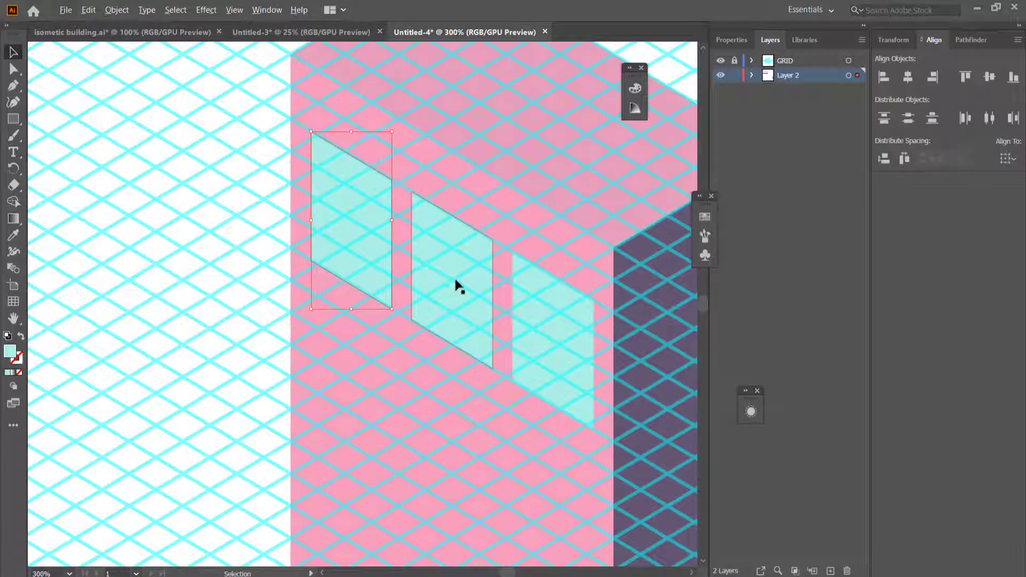
{"action": "left_click", "coordinate": [455, 286]}
{"action": "left_click", "coordinate": [380, 252]}
{"action": "left_click", "coordinate": [420, 255], "text": "shift"}
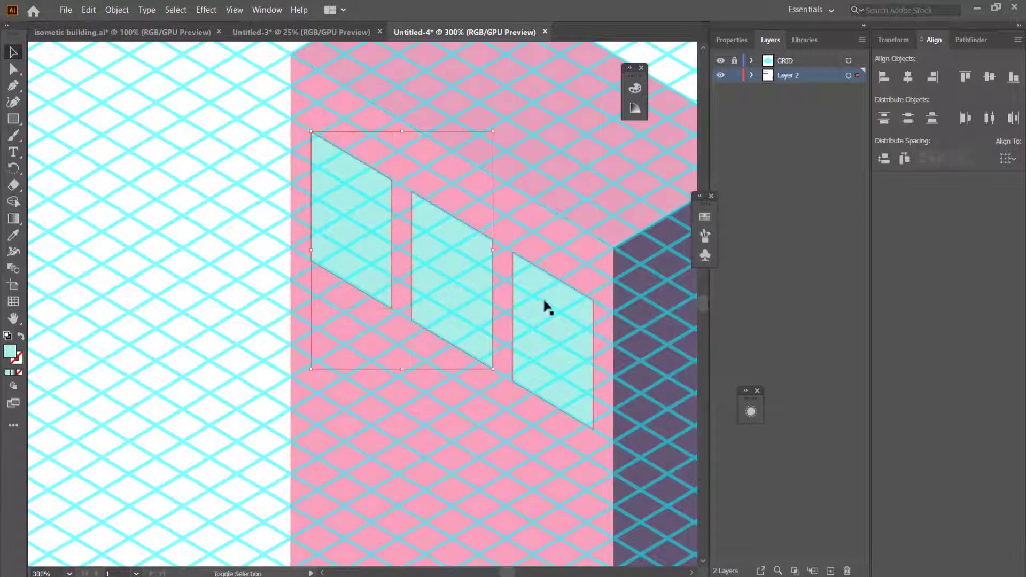
{"action": "left_click", "coordinate": [564, 325], "text": "shift"}
{"action": "key", "text": "a"}
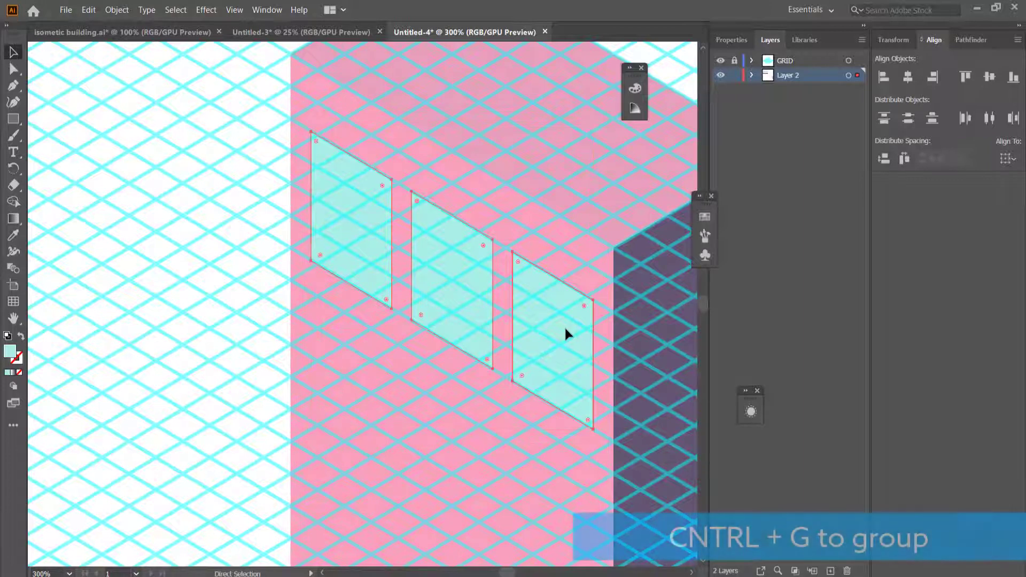
{"action": "key", "text": "v"}
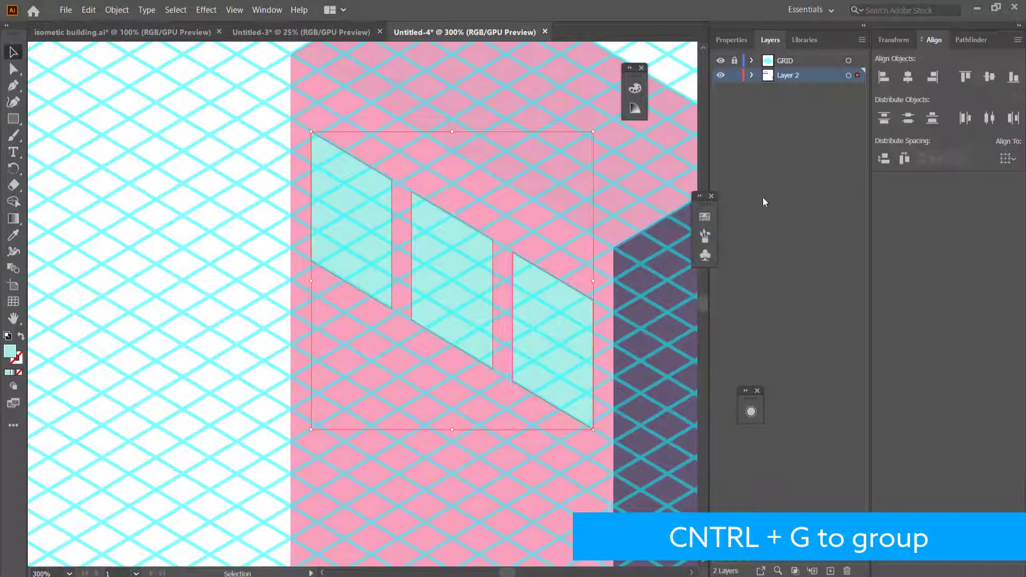
Apply the off-white palette swatch as the stroke colour of the grouped windows on the left face.
{"action": "left_click", "coordinate": [906, 42]}
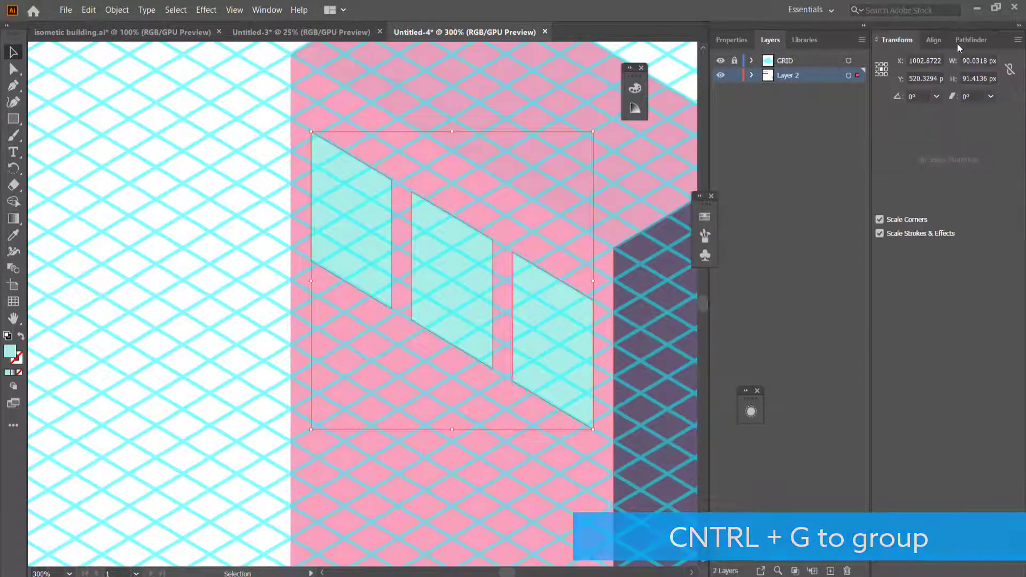
{"action": "left_click", "coordinate": [729, 40]}
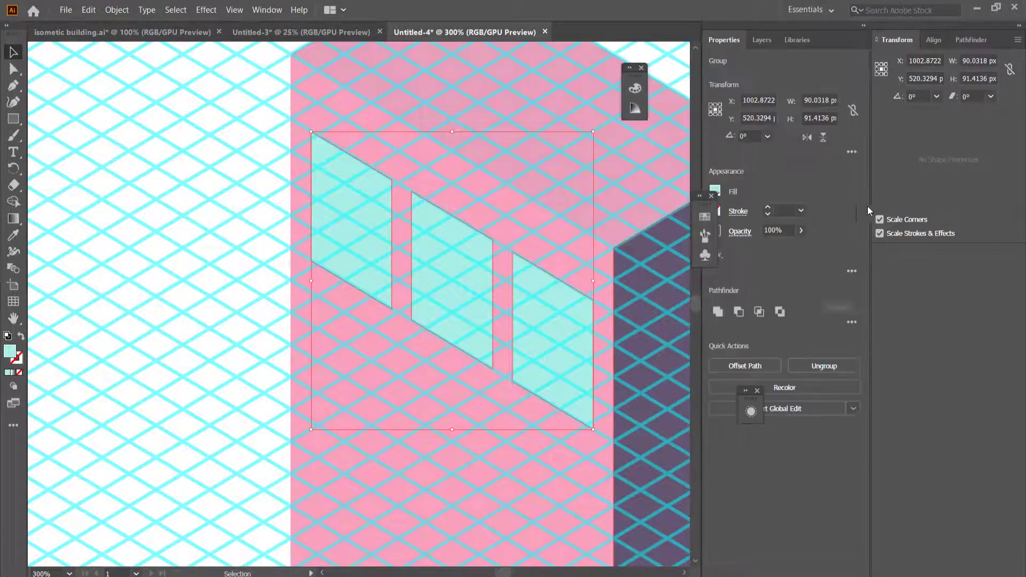
{"action": "left_click", "coordinate": [700, 196]}
{"action": "mouse_move", "coordinate": [723, 195]}
{"action": "left_mouse_down"}
{"action": "mouse_move", "coordinate": [561, 129]}
{"action": "mouse_move", "coordinate": [479, 66]}
{"action": "left_mouse_up"}
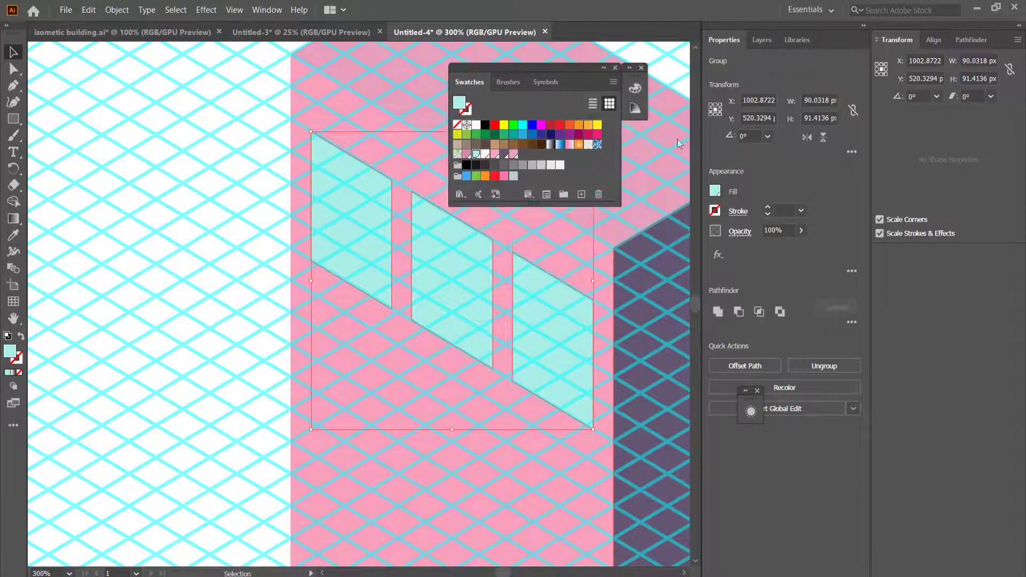
{"action": "left_click", "coordinate": [716, 213]}
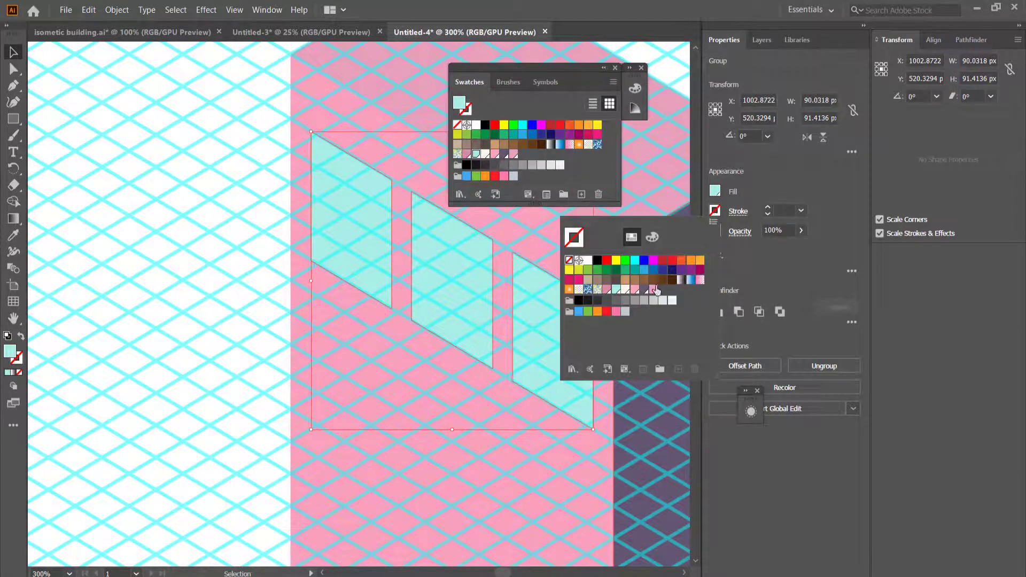
{"action": "left_click", "coordinate": [624, 290]}
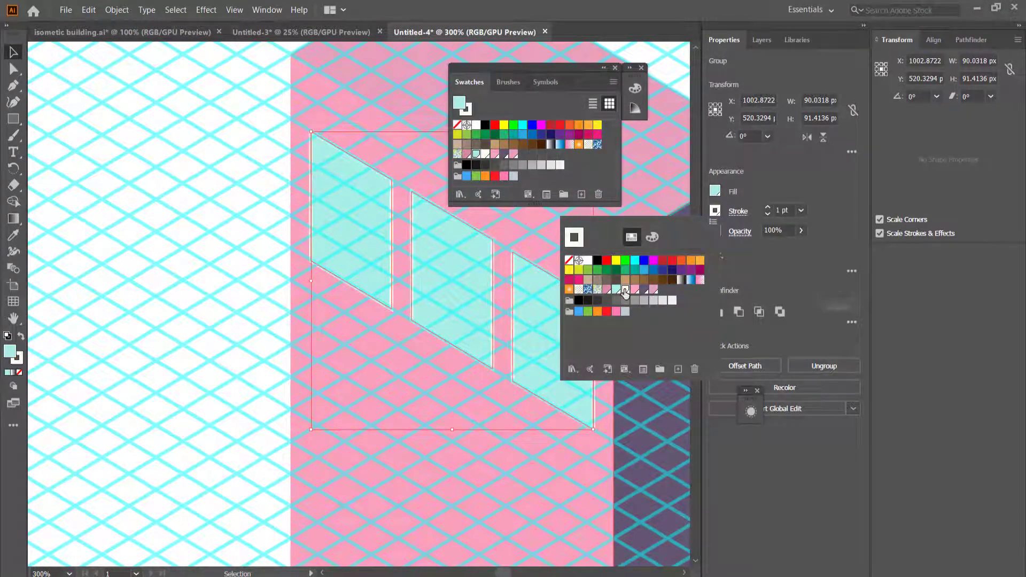
Align the window group's stroke to the inside and set its weight to 2 pt.
{"action": "left_click", "coordinate": [736, 213]}
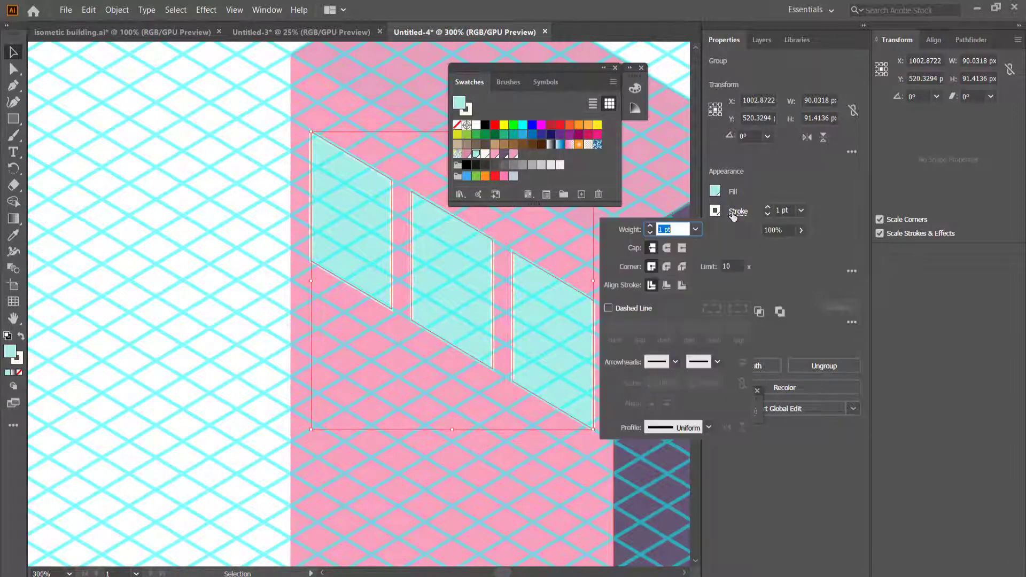
{"action": "left_click", "coordinate": [666, 285]}
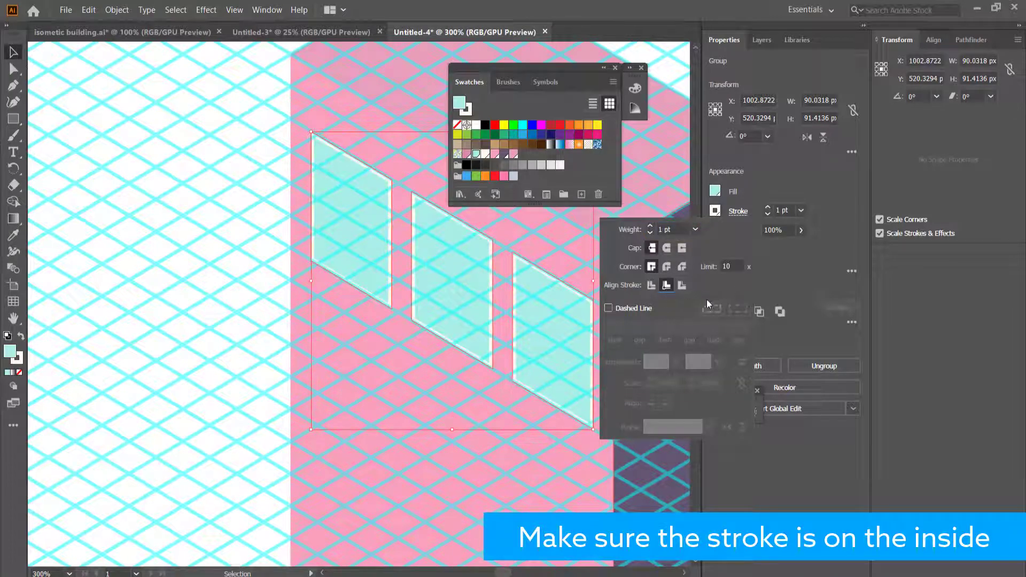
{"action": "left_click", "coordinate": [767, 208]}
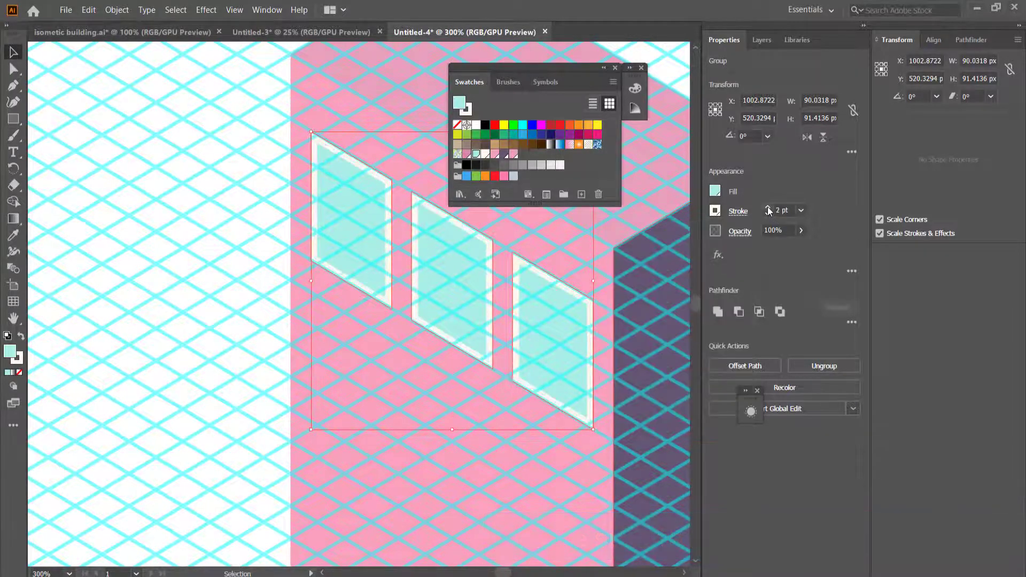
{"action": "left_click", "coordinate": [768, 213]}
{"action": "left_click", "coordinate": [767, 213]}
{"action": "left_click", "coordinate": [231, 153]}
Duplicate the grouped window row straight down to the lower part of the pink left face.
{"action": "scroll", "coordinate": [227, 153], "scroll_direction": "down", "scroll_amount": 1}
{"action": "scroll", "coordinate": [201, 194], "scroll_direction": "down", "scroll_amount": 1}
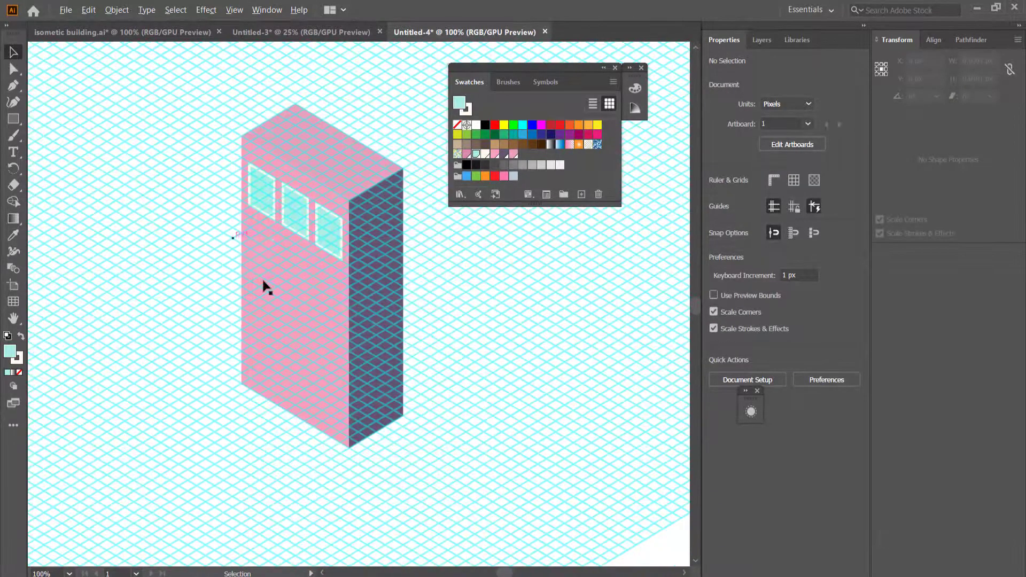
{"action": "left_click", "coordinate": [263, 197]}
{"action": "left_click_drag", "start_coordinate": [261, 194], "coordinate": [263, 291]}
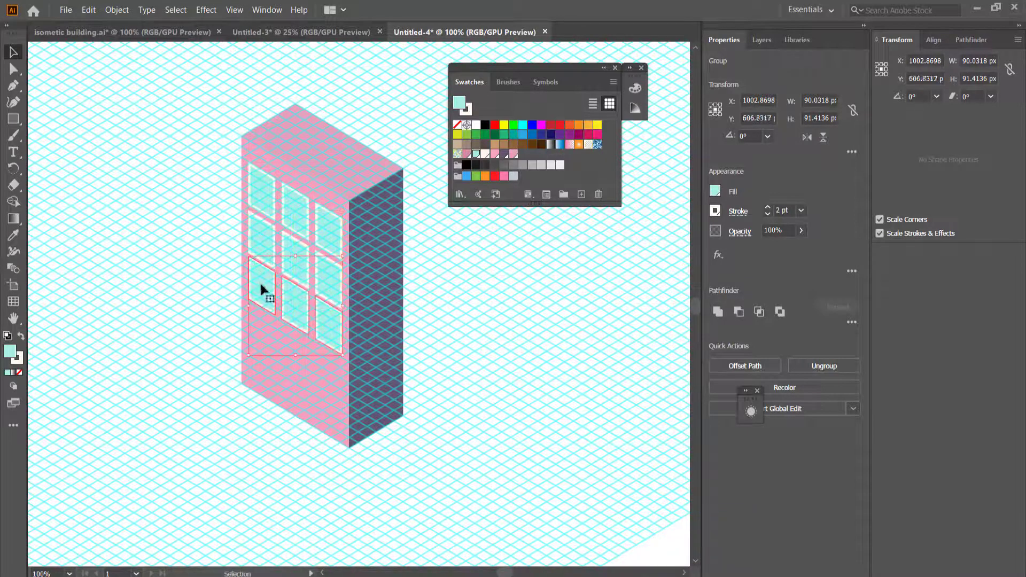
{"action": "key", "text": "ctrl+d"}
{"action": "key", "text": "ctrl+plus"}
{"action": "key", "text": "ctrl+plus"}
{"action": "key", "text": "ctrl+plus"}
{"action": "scroll", "coordinate": [343, 279], "scroll_direction": "up", "scroll_amount": 3}
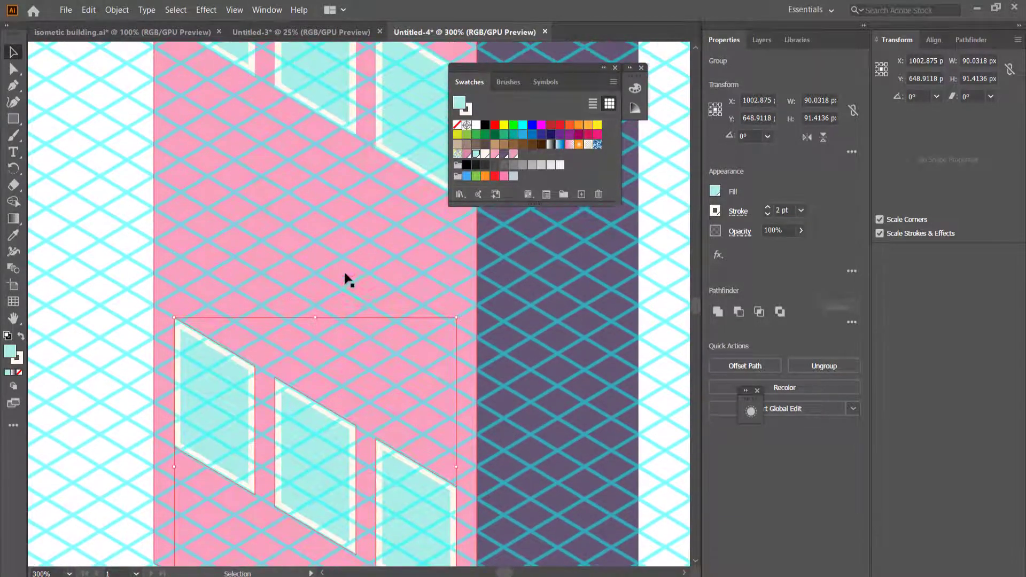
{"action": "scroll", "coordinate": [215, 344], "scroll_direction": "down", "scroll_amount": 1}
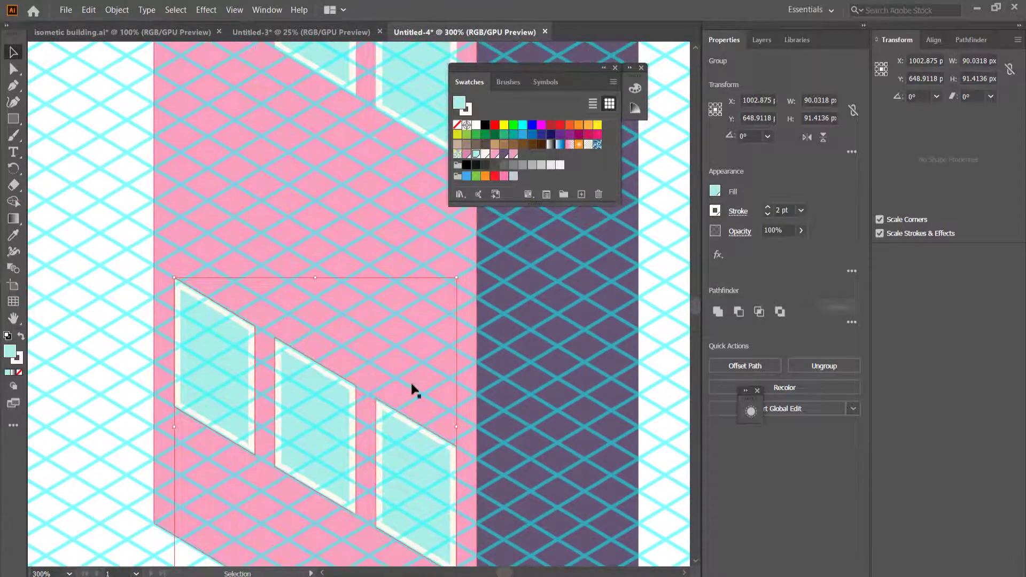
{"action": "scroll", "coordinate": [320, 289], "scroll_direction": "up", "scroll_amount": 1}
Select both window rows and set the blend options to Specified Steps with a value of 1.
{"action": "left_click", "coordinate": [229, 75], "text": "shift"}
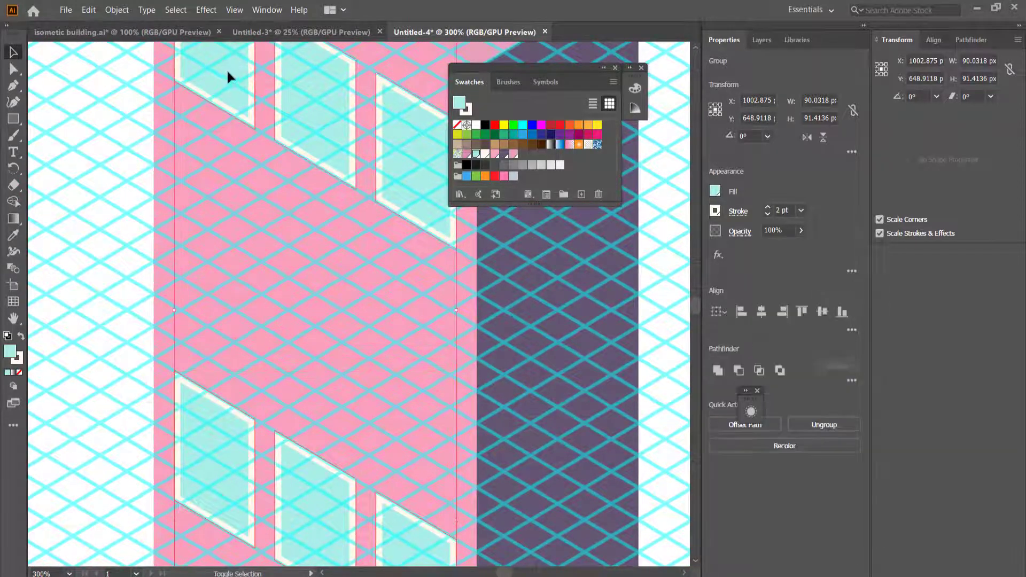
{"action": "key", "text": "ctrl+1"}
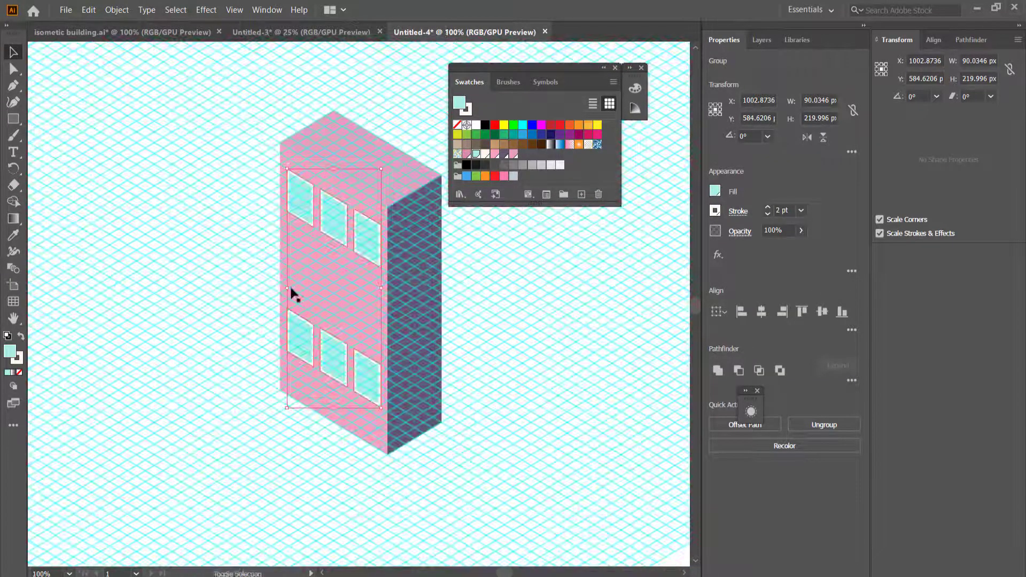
{"action": "left_click", "coordinate": [116, 10]}
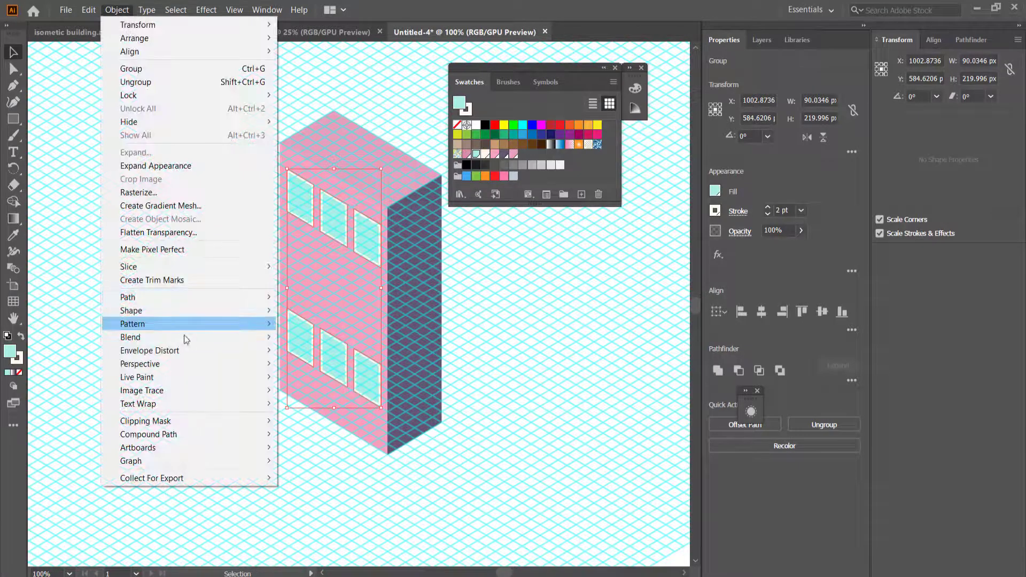
{"action": "mouse_move", "coordinate": [151, 338]}
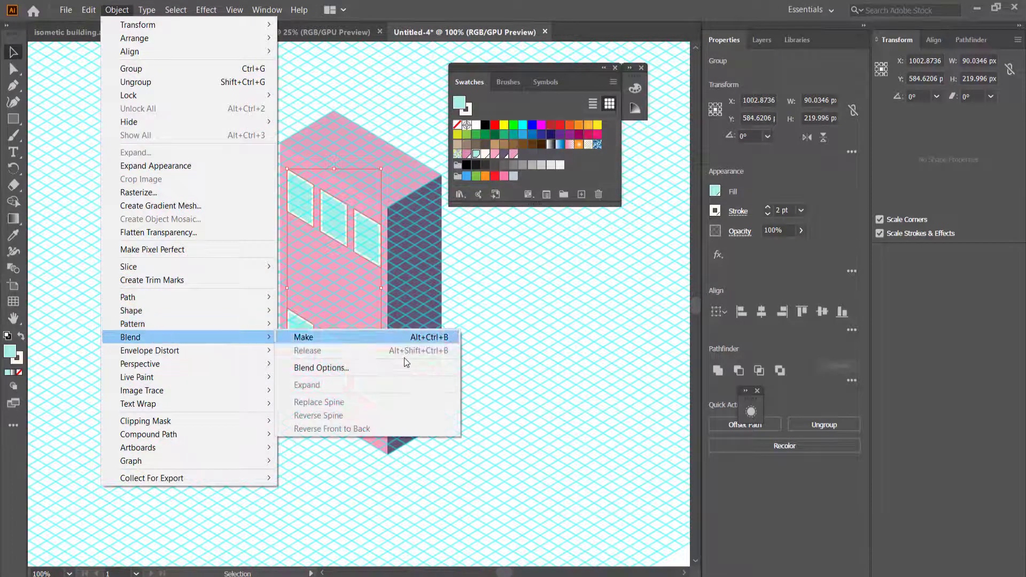
{"action": "left_click", "coordinate": [356, 368]}
{"action": "left_click", "coordinate": [543, 262]}
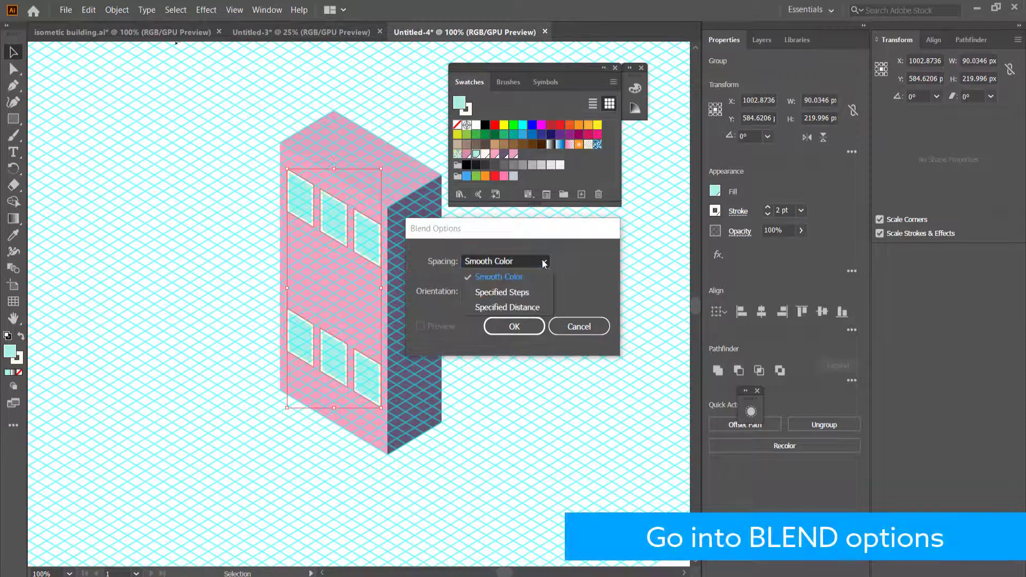
{"action": "left_click", "coordinate": [527, 292]}
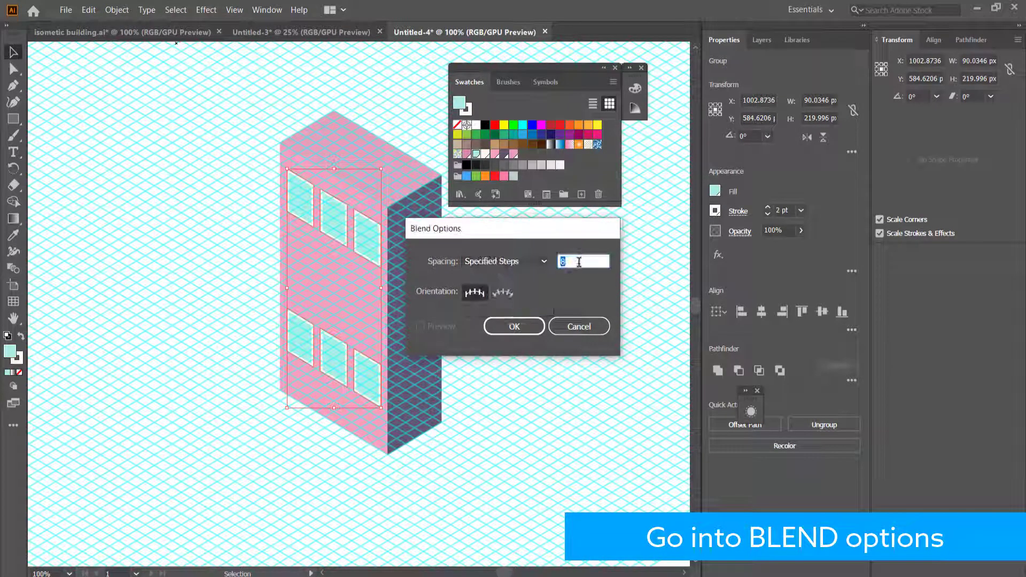
{"action": "left_click", "coordinate": [581, 262]}
{"action": "type", "text": "1"}
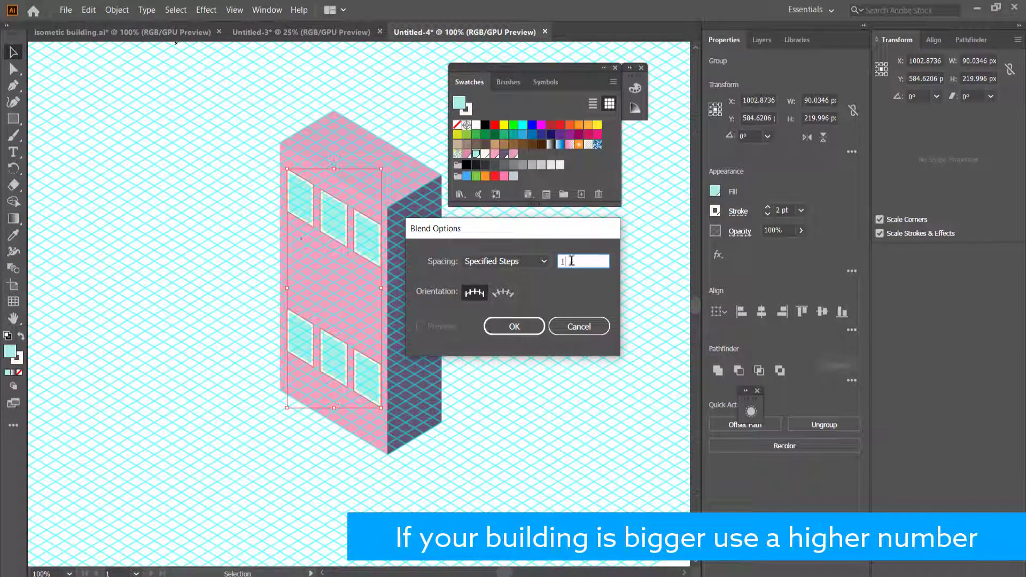
{"action": "left_click", "coordinate": [516, 326]}
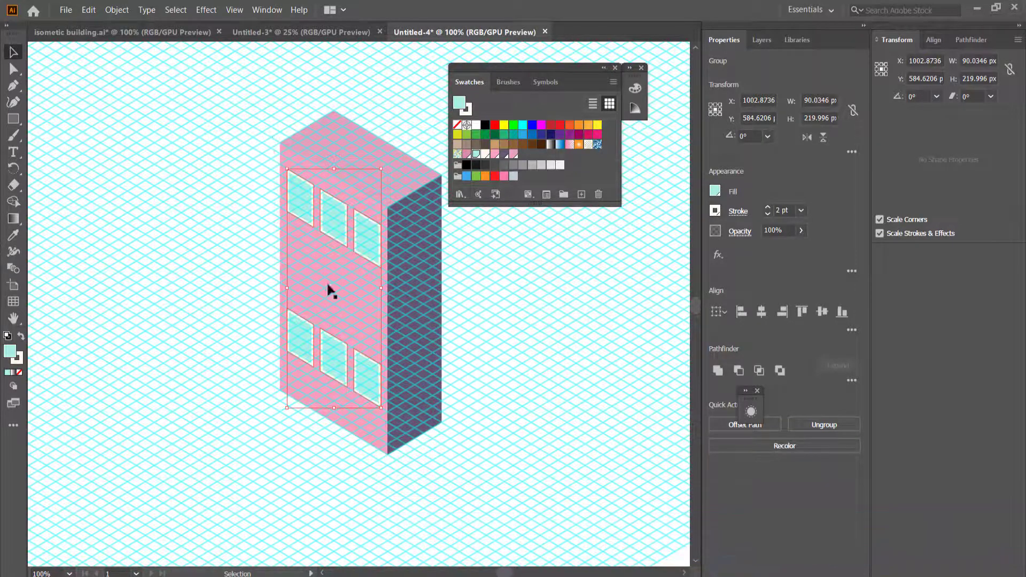
Make a blend between the upper and lower window rows on the left face.
{"action": "left_click", "coordinate": [116, 9]}
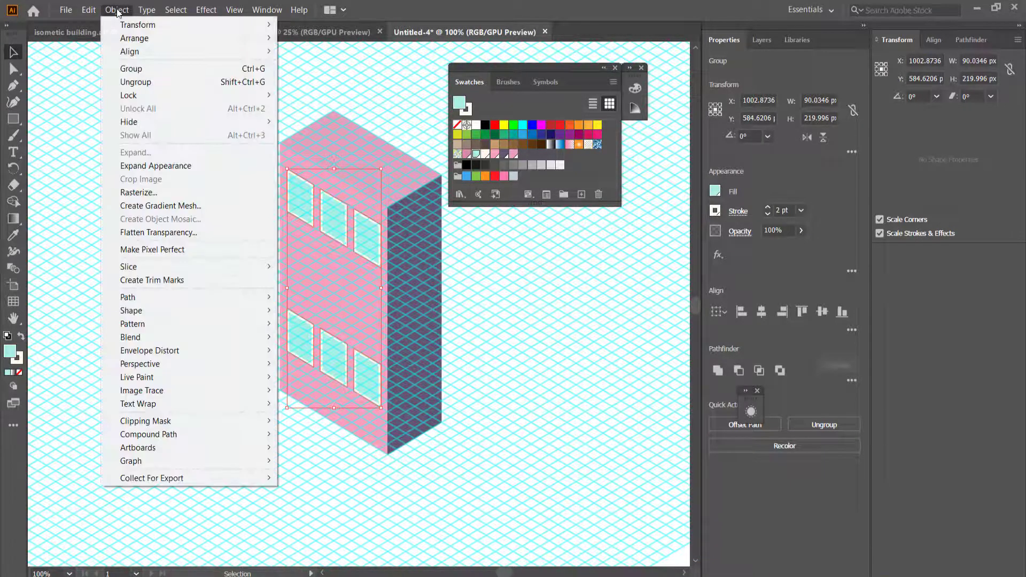
{"action": "mouse_move", "coordinate": [158, 335]}
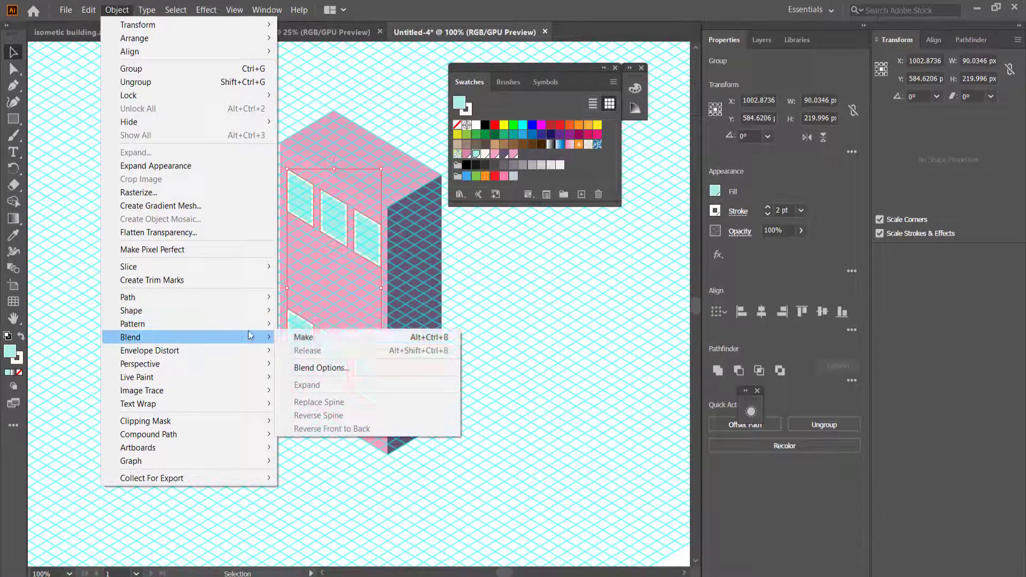
{"action": "left_click", "coordinate": [319, 336]}
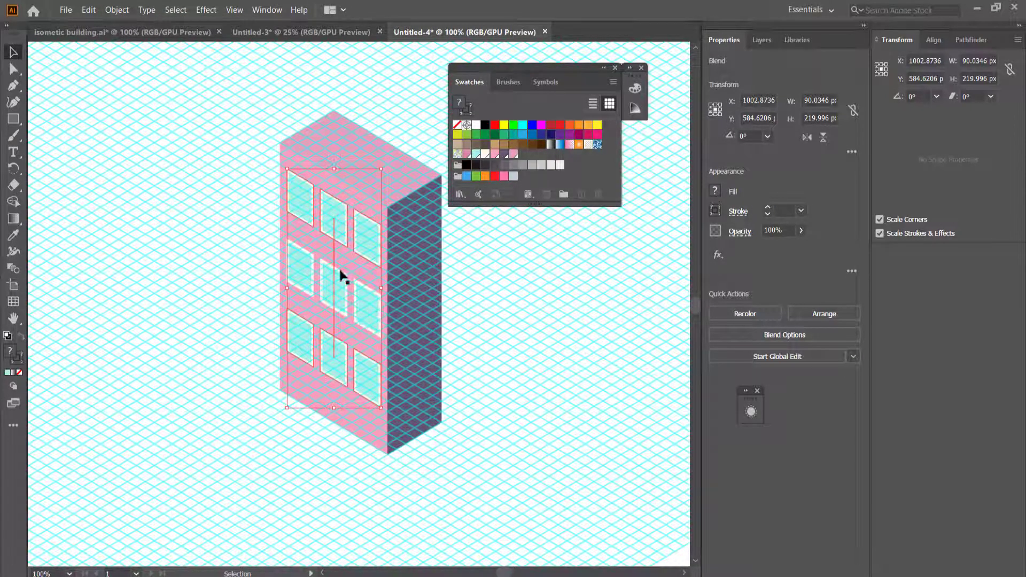
{"action": "left_click", "coordinate": [496, 297]}
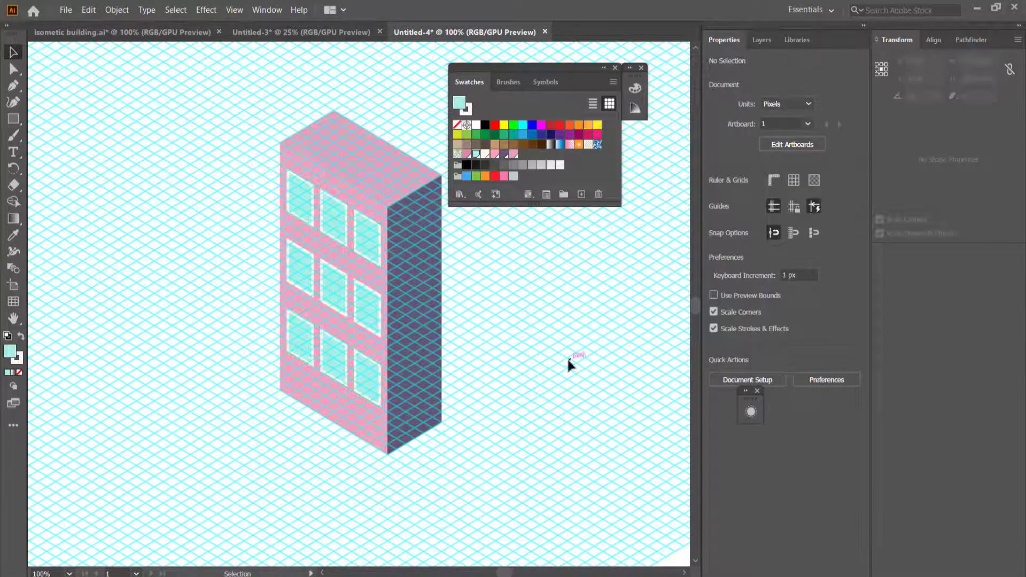
Reflect a copy of the window blend across the vertical axis about the building's upper front corner, onto the purple face.
{"action": "scroll", "coordinate": [481, 328], "scroll_direction": "up", "scroll_amount": 1, "text": "alt"}
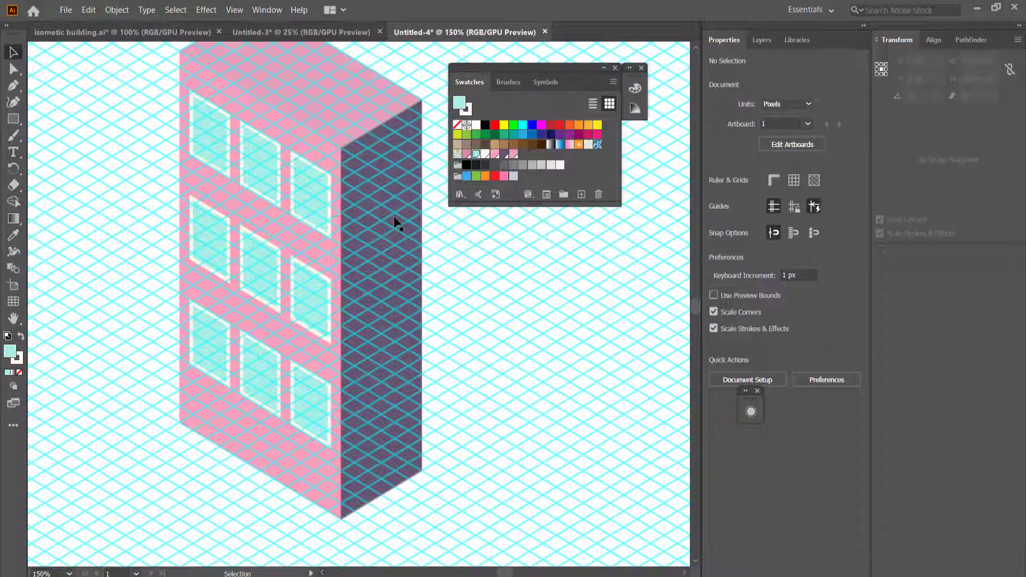
{"action": "left_click", "coordinate": [220, 140]}
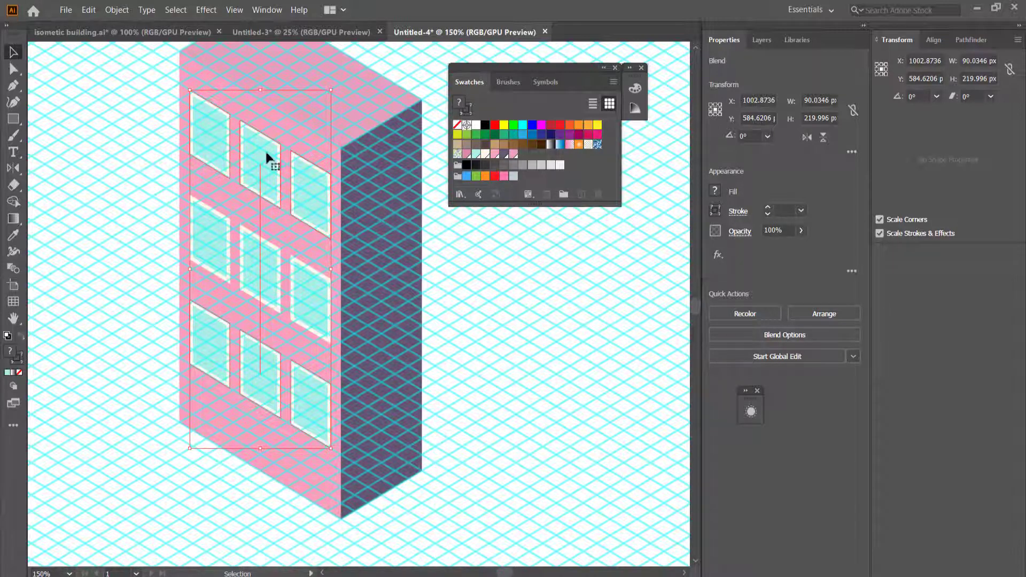
{"action": "key", "text": "o"}
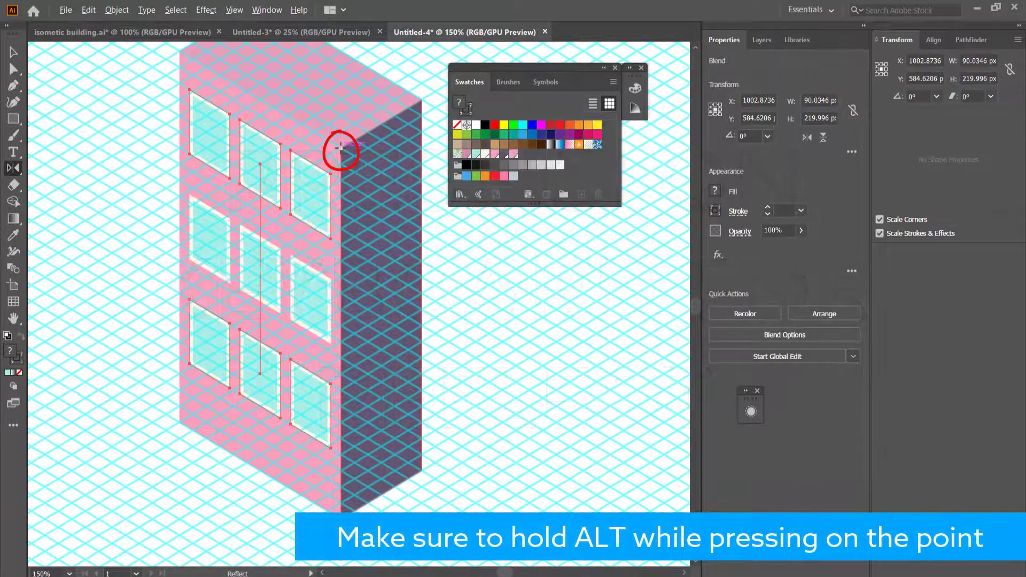
{"action": "left_click", "coordinate": [340, 148], "text": "alt"}
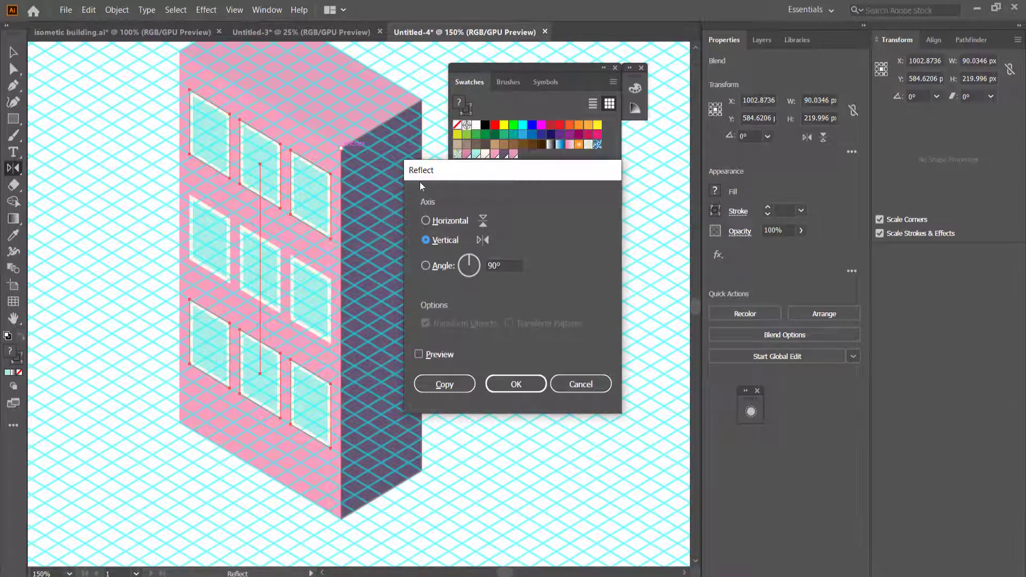
{"action": "left_click_drag", "start_coordinate": [448, 174], "coordinate": [540, 150]}
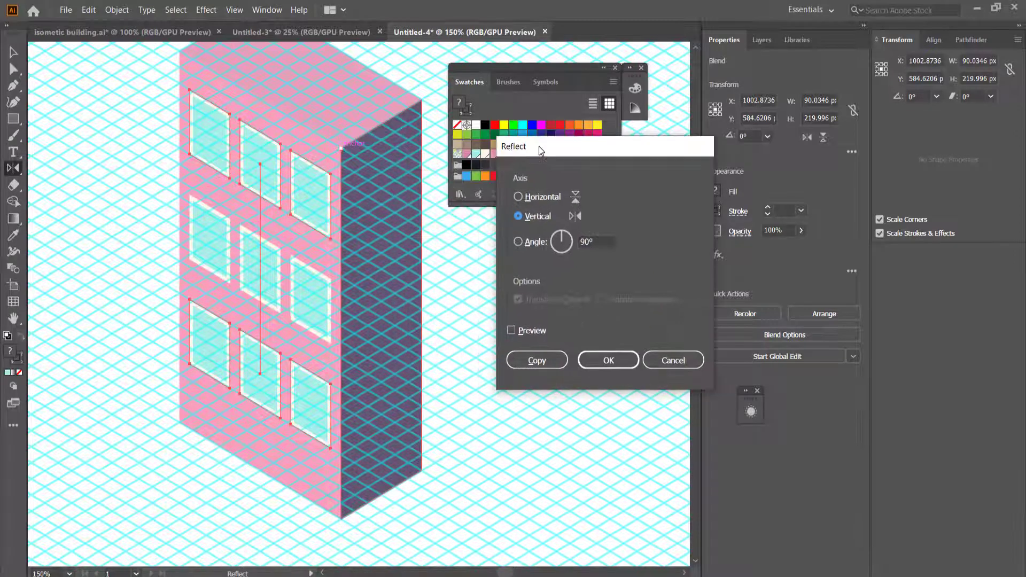
{"action": "left_click", "coordinate": [511, 330]}
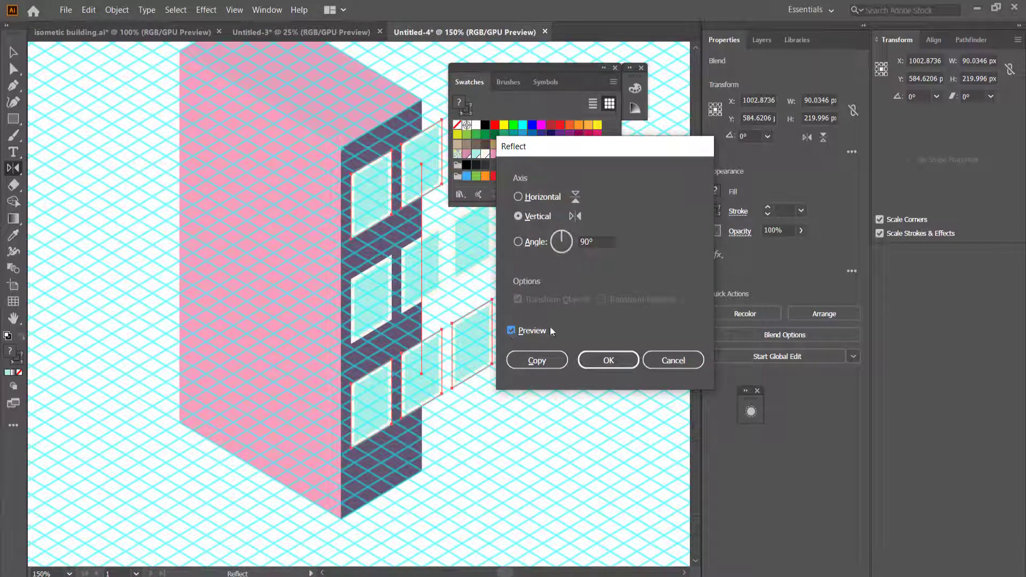
{"action": "left_click", "coordinate": [541, 360]}
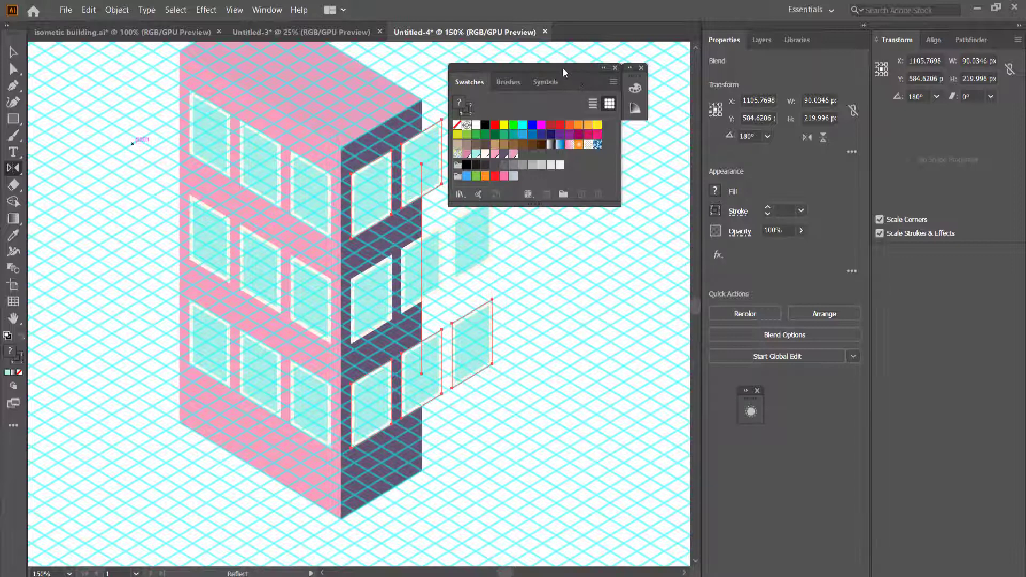
Delete the two outer windows from the lower row of the purple face's blend, keeping the one nearest the front corner.
{"action": "left_click_drag", "start_coordinate": [563, 68], "coordinate": [680, 53]}
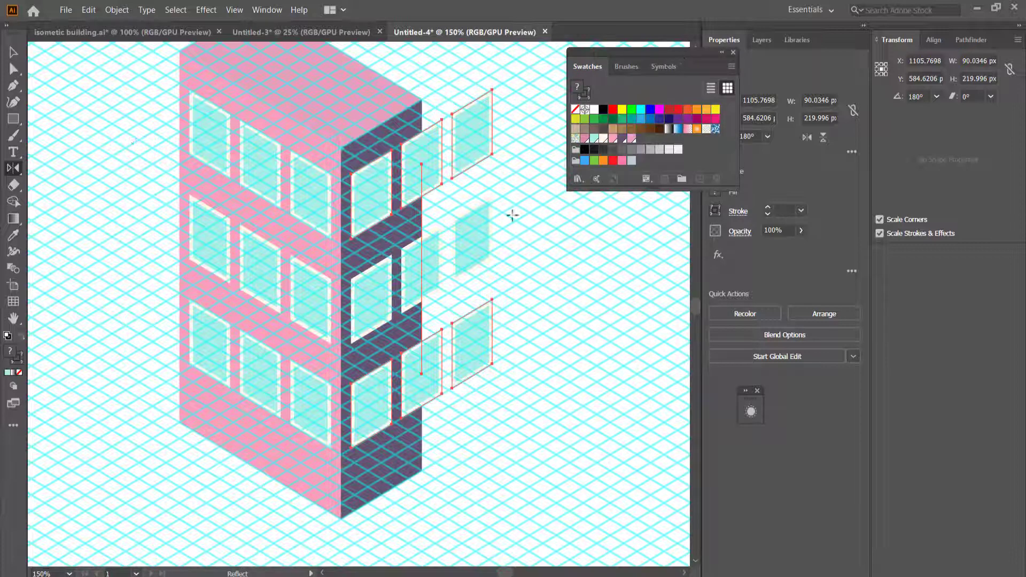
{"action": "key", "text": "F7"}
{"action": "key", "text": "v"}
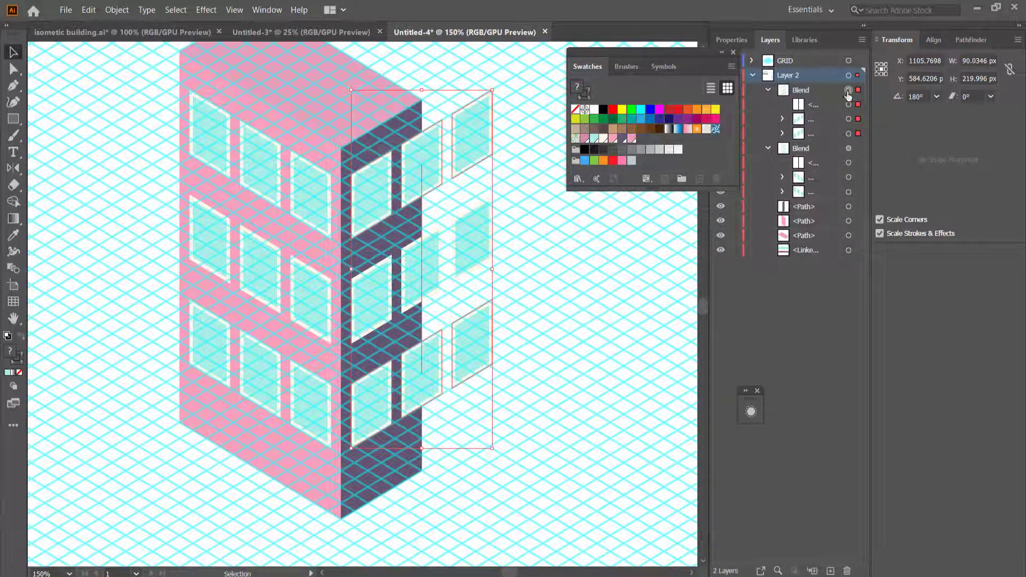
{"action": "left_click_drag", "start_coordinate": [687, 53], "coordinate": [639, 50]}
{"action": "left_click", "coordinate": [720, 90]}
{"action": "left_click", "coordinate": [720, 90]}
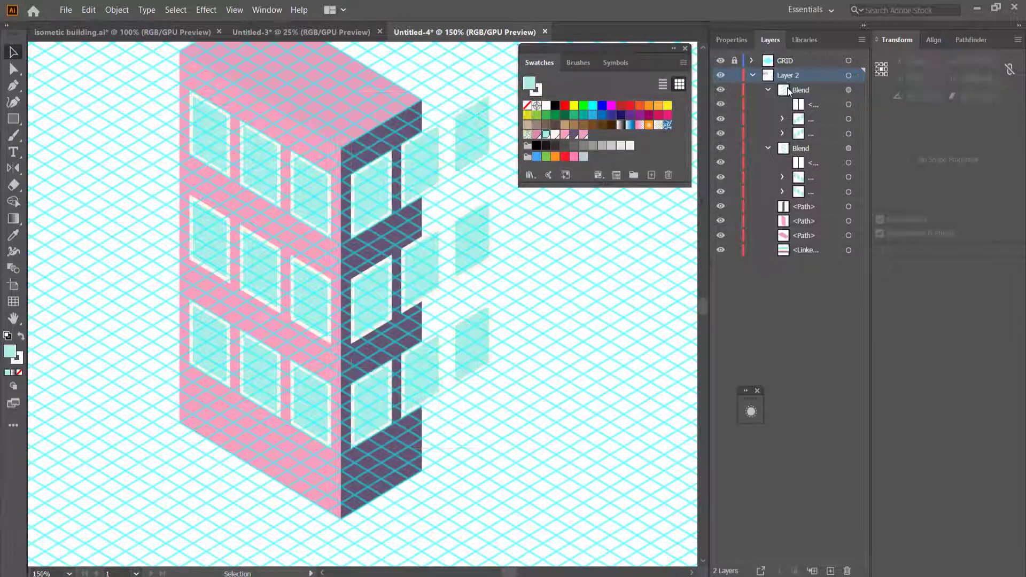
{"action": "left_click", "coordinate": [782, 118]}
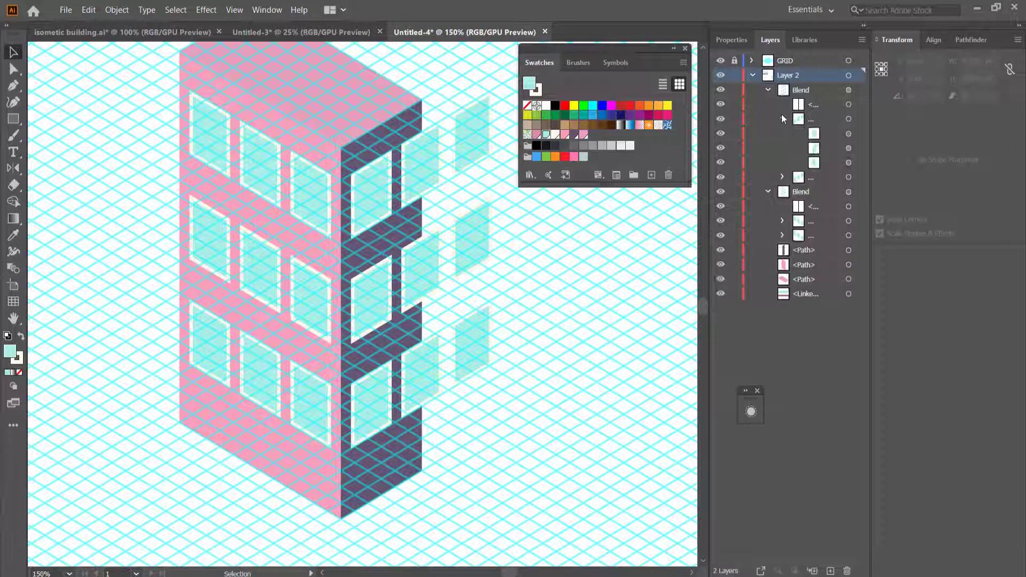
{"action": "left_click", "coordinate": [833, 148]}
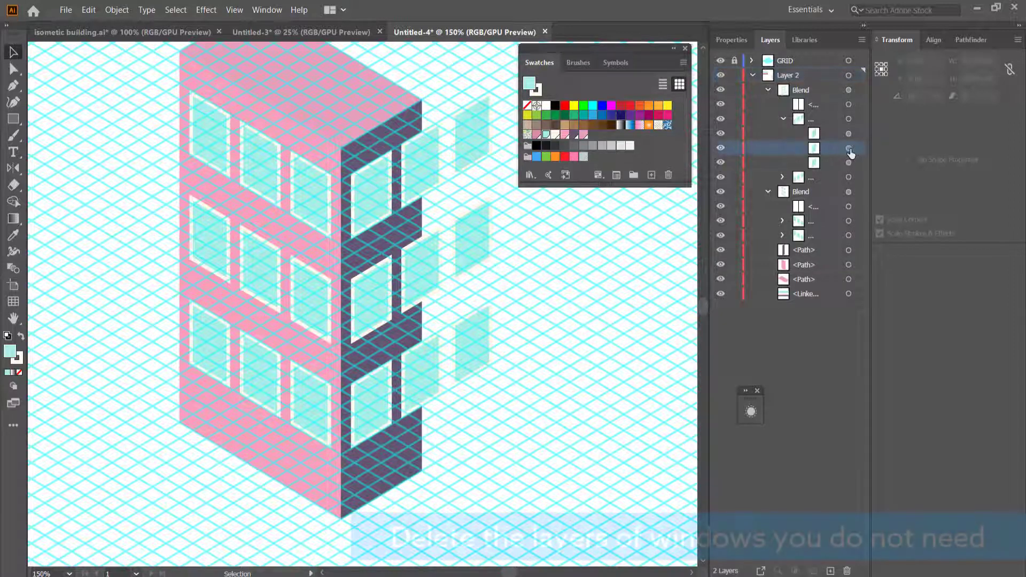
{"action": "left_click", "coordinate": [848, 148]}
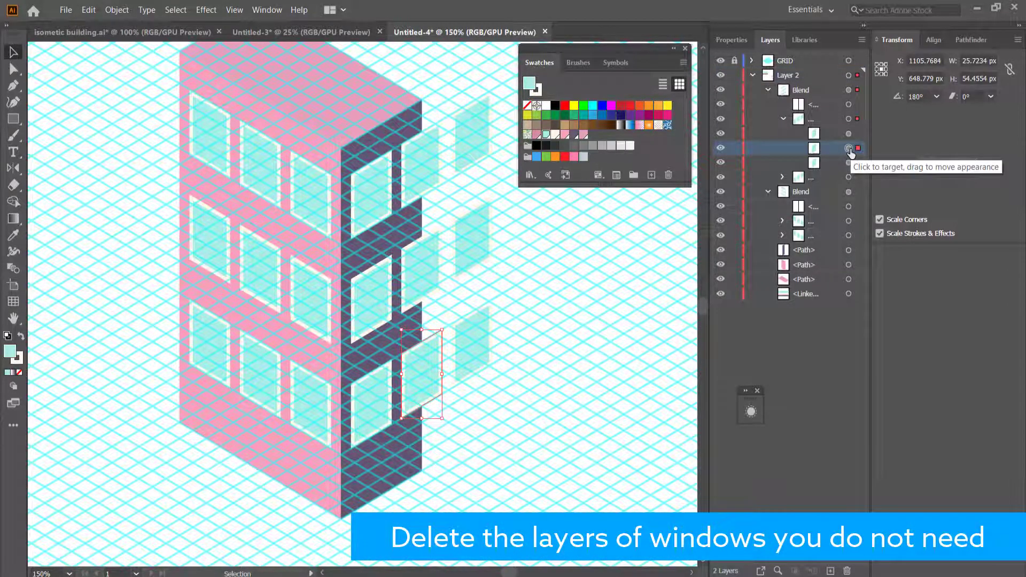
{"action": "key", "text": "Delete"}
{"action": "left_click", "coordinate": [848, 148]}
{"action": "key", "text": "Delete"}
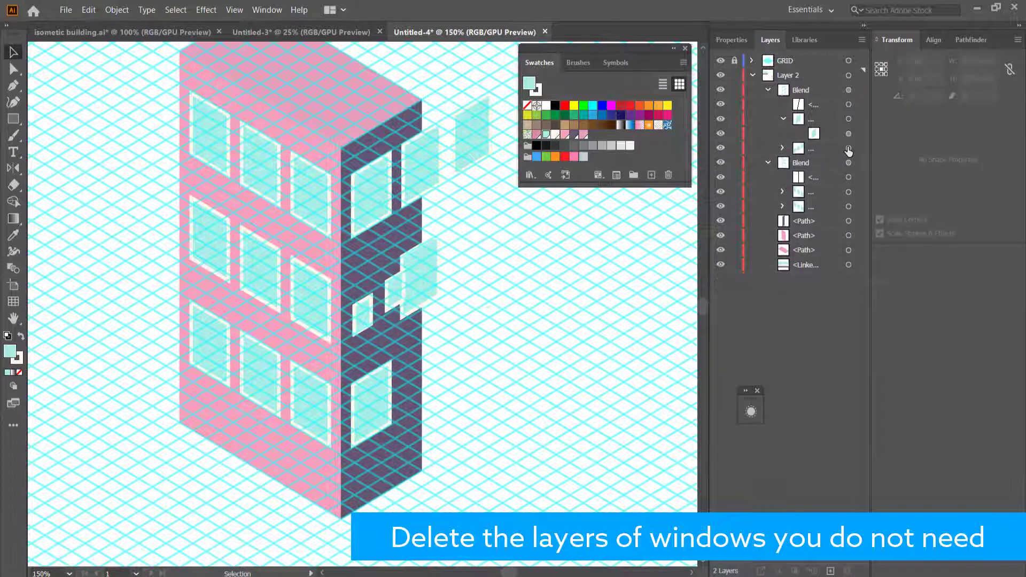
Delete the two outer windows from the upper row of the purple face's blend, leaving a single window column.
{"action": "left_click", "coordinate": [782, 148]}
{"action": "left_click", "coordinate": [848, 163]}
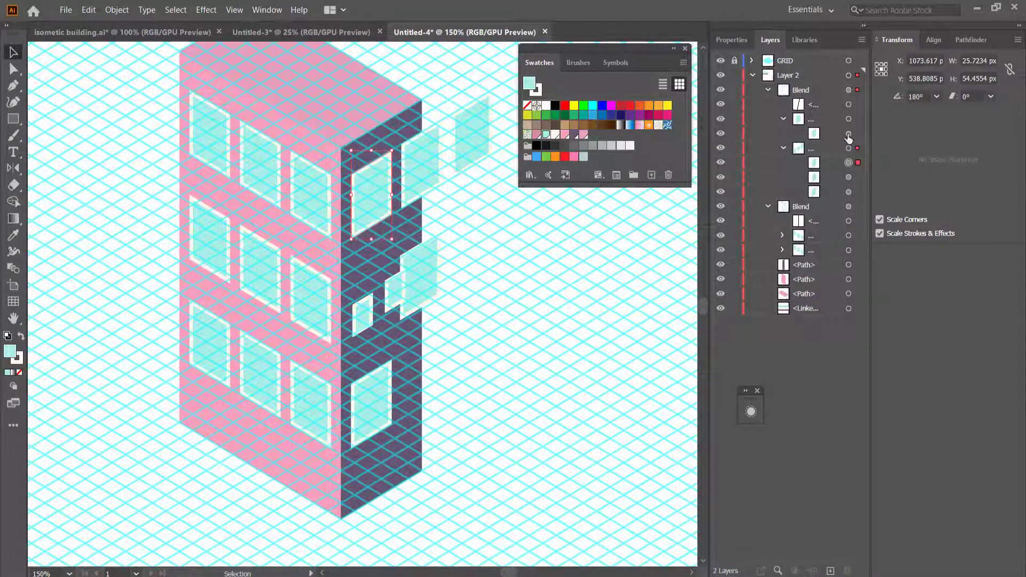
{"action": "left_click", "coordinate": [849, 177]}
{"action": "key", "text": "Delete"}
{"action": "left_click", "coordinate": [849, 176]}
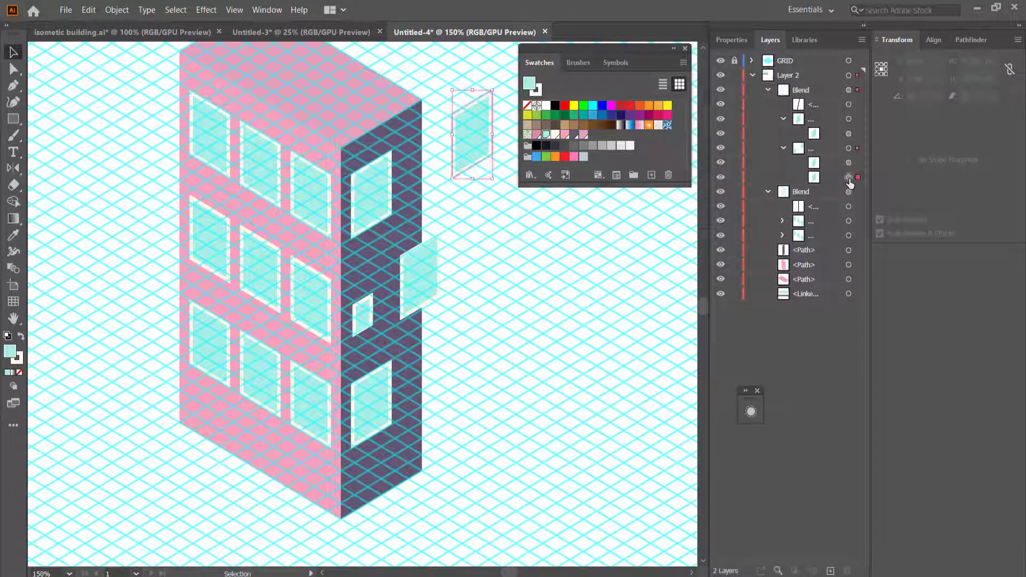
{"action": "key", "text": "Delete"}
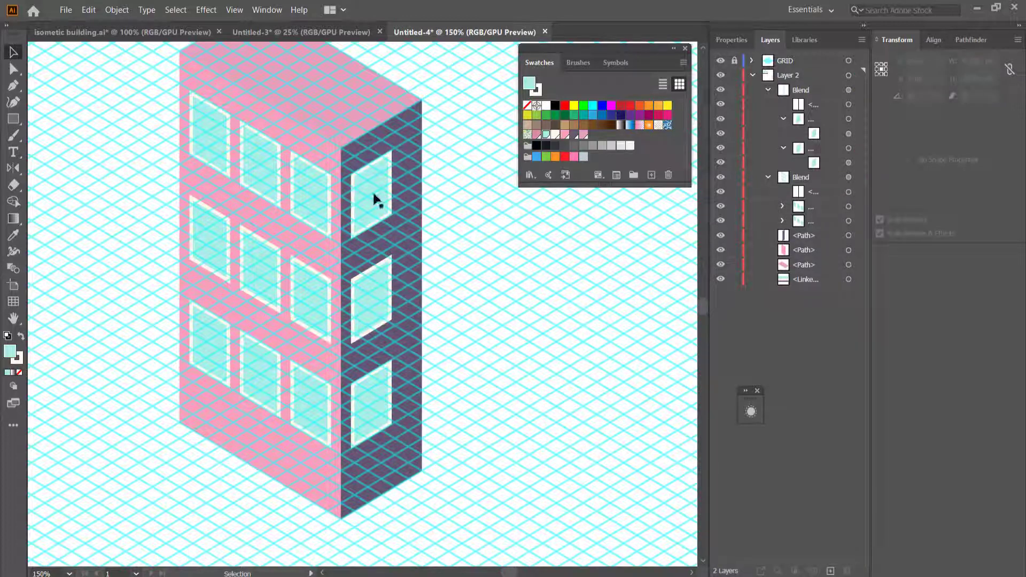
Move the remaining window column along the isometric direction to centre it on the purple face, then deselect it.
{"action": "left_click", "coordinate": [374, 188]}
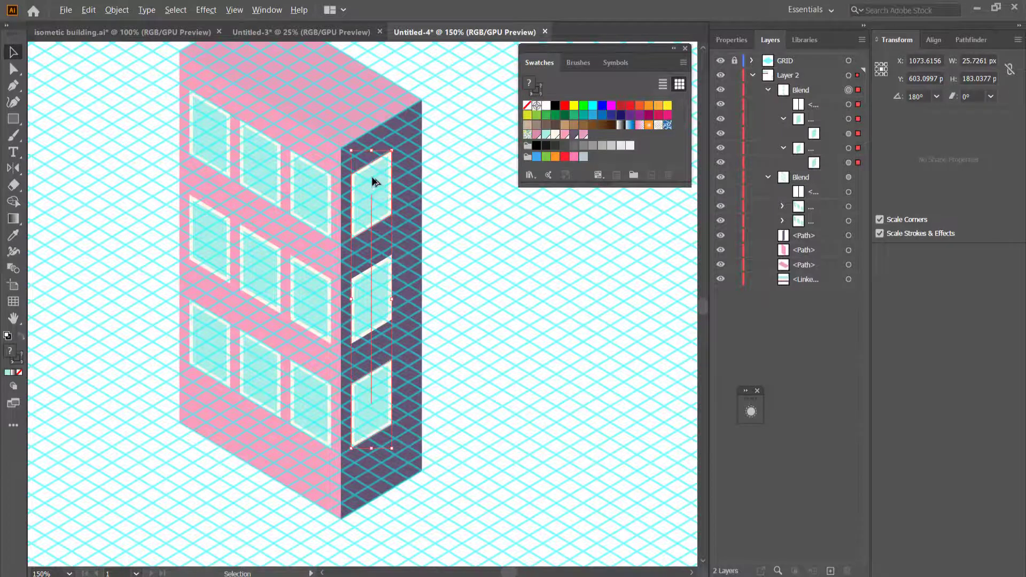
{"action": "scroll", "coordinate": [373, 179], "scroll_direction": "up", "scroll_amount": 2}
{"action": "left_click_drag", "start_coordinate": [357, 175], "coordinate": [389, 156]}
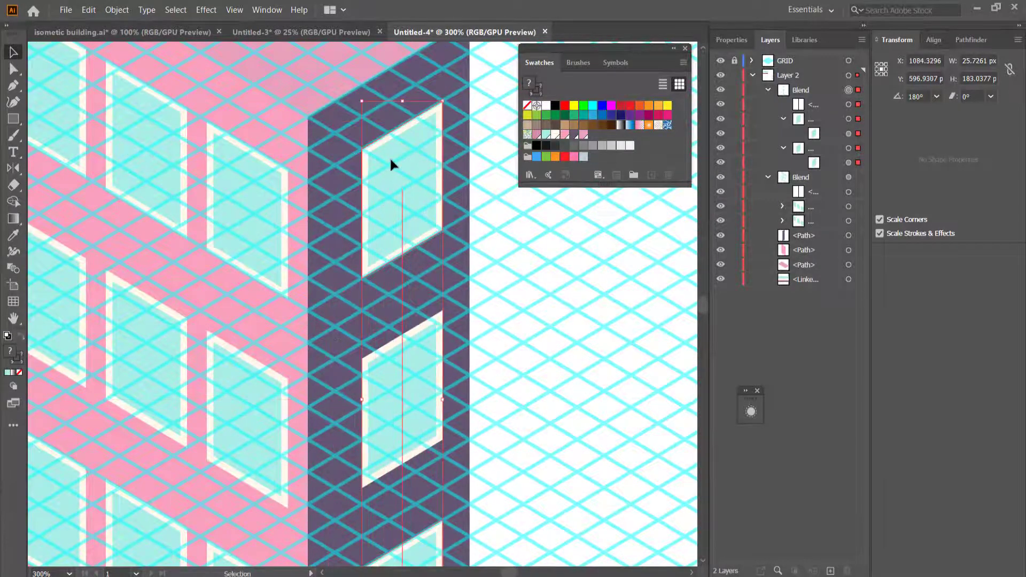
{"action": "left_click", "coordinate": [469, 298]}
{"action": "scroll", "coordinate": [504, 299], "scroll_direction": "down", "scroll_amount": 3}
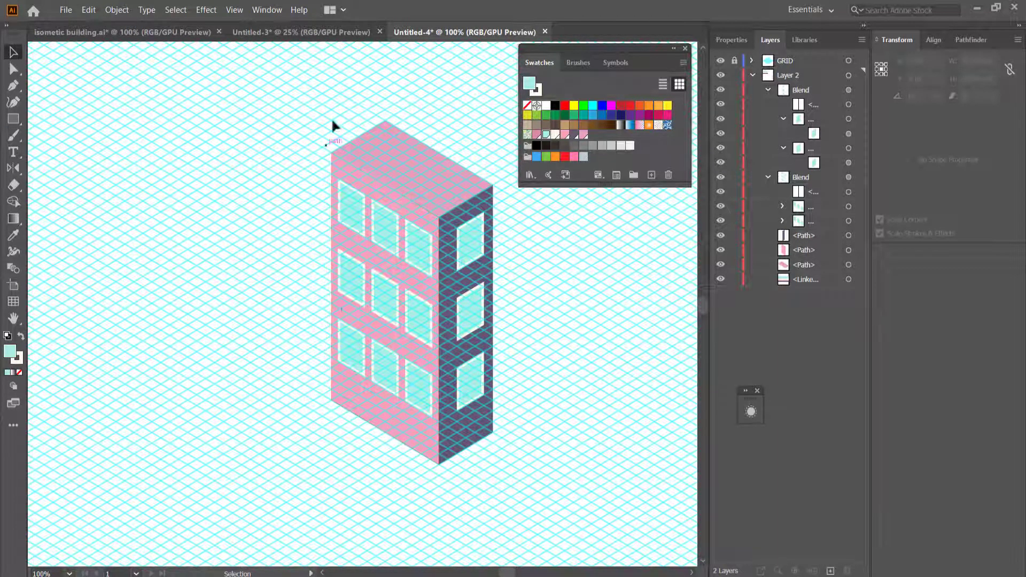
Check the finished reference building, then extend the bottom edges of the pink and purple faces straight down by about 40 px.
{"action": "left_click", "coordinate": [165, 33]}
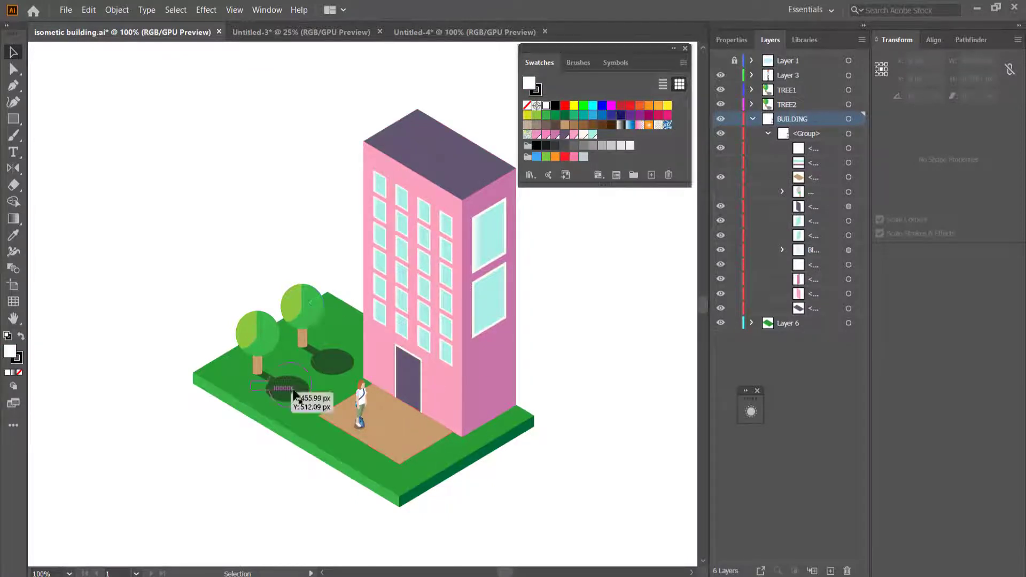
{"action": "left_click", "coordinate": [490, 31]}
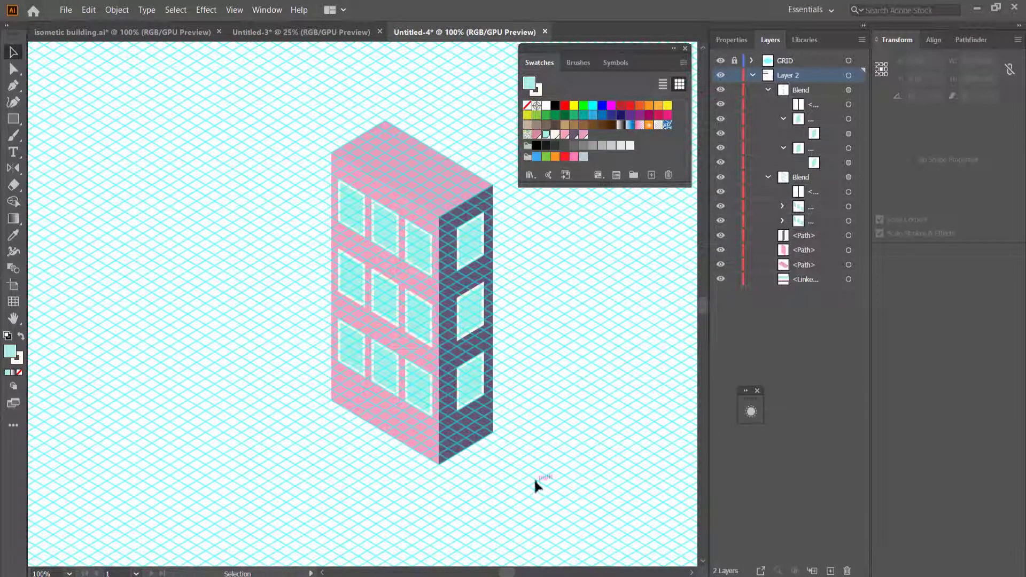
{"action": "scroll", "coordinate": [79, 125], "scroll_direction": "down", "scroll_amount": 2}
{"action": "key", "text": "a"}
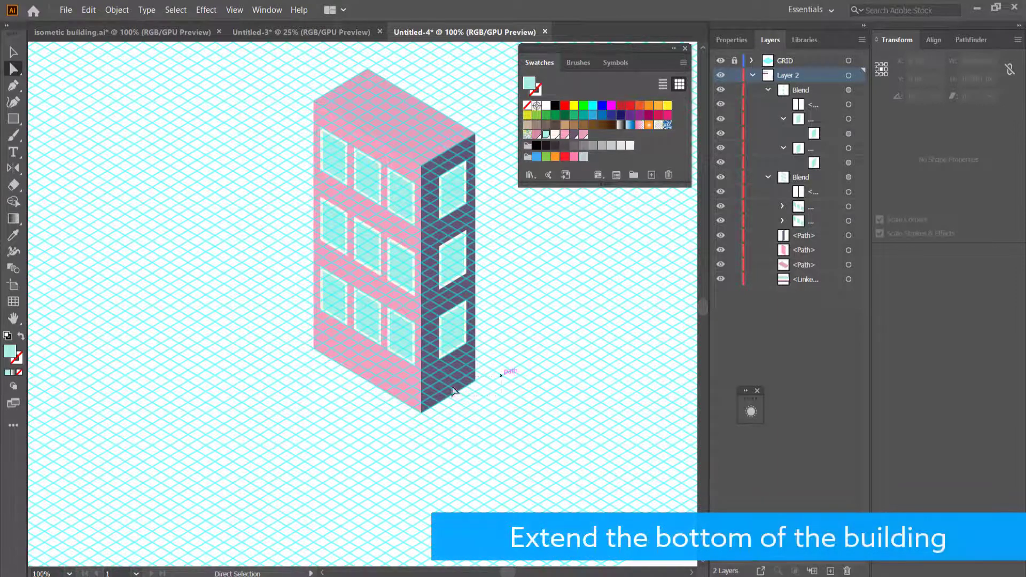
{"action": "left_click", "coordinate": [406, 425]}
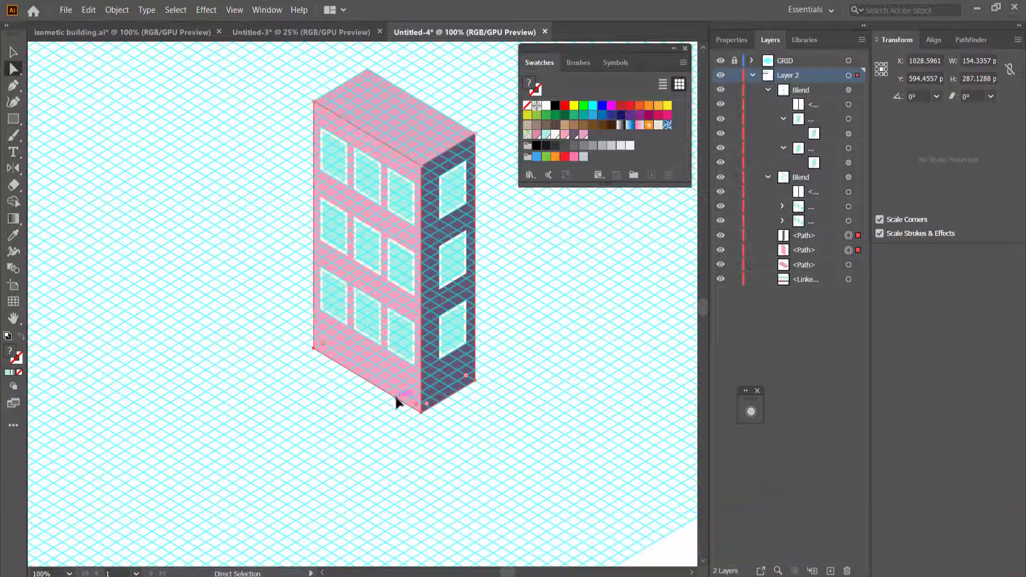
{"action": "left_click_drag", "start_coordinate": [396, 401], "coordinate": [393, 440]}
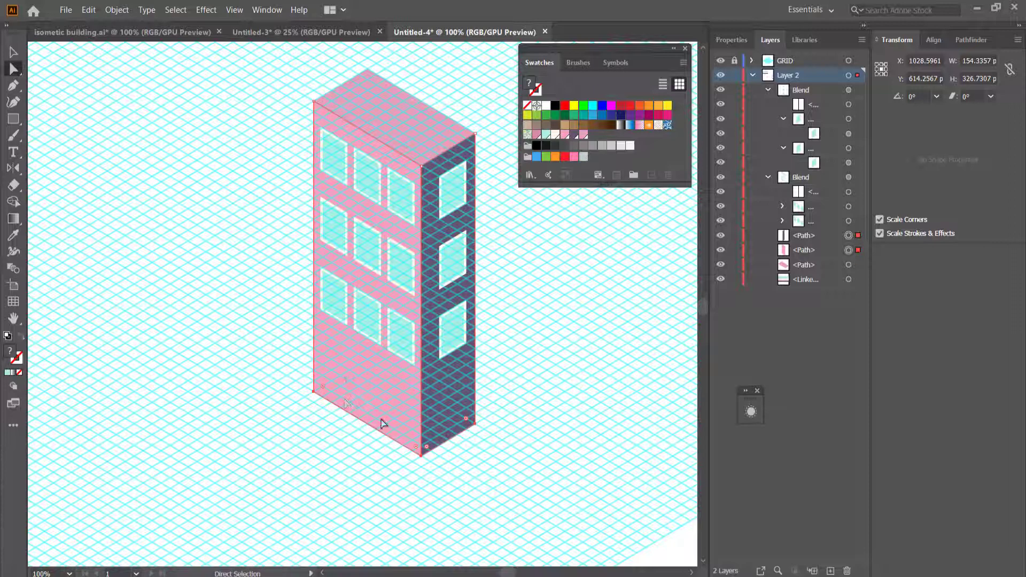
Draw a four-sided isometric door on the pink face's bottom edge with the Pen tool and fill it with dark purple.
{"action": "left_click", "coordinate": [14, 87]}
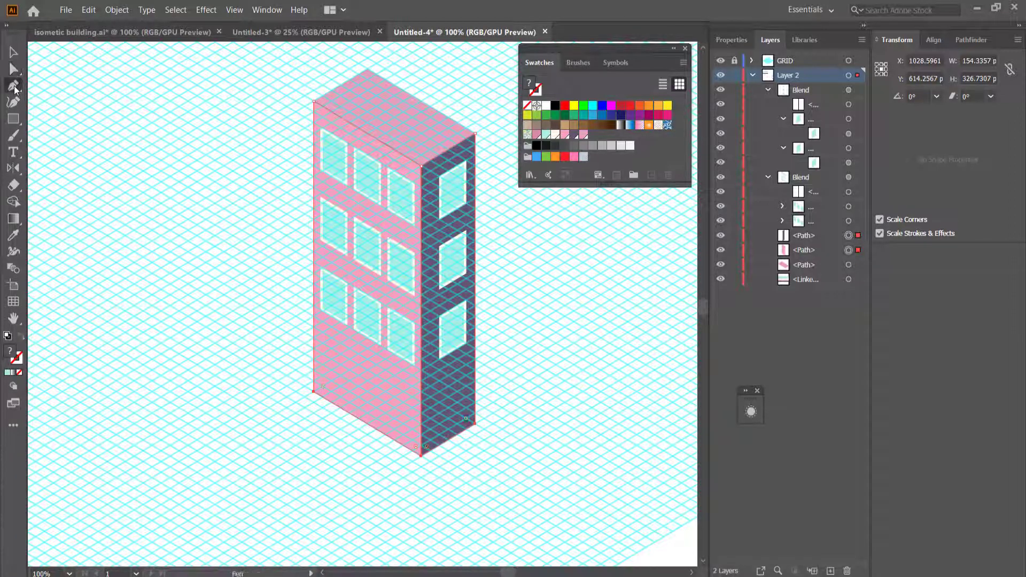
{"action": "scroll", "coordinate": [380, 419], "scroll_direction": "up", "scroll_amount": 2}
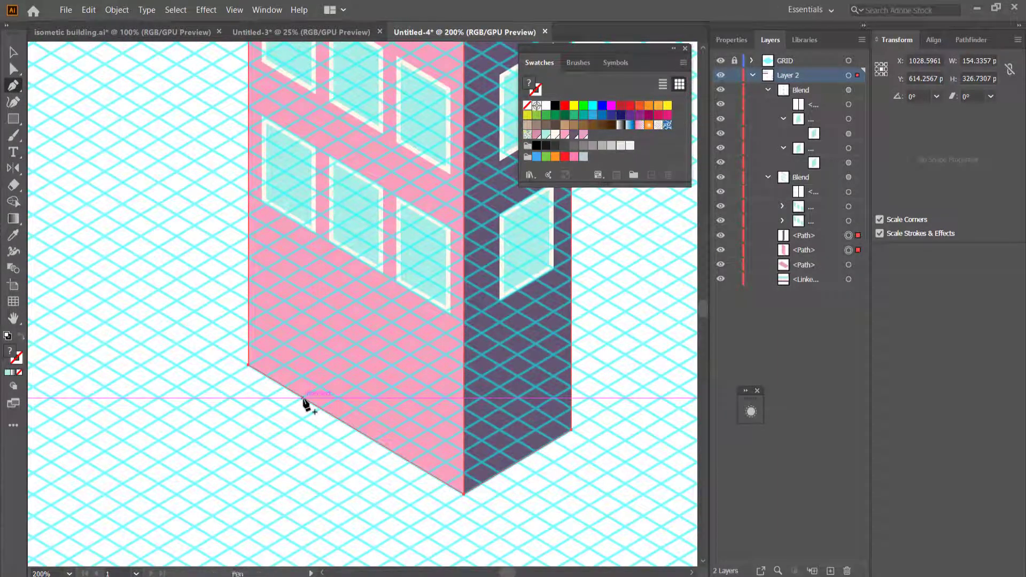
{"action": "left_click", "coordinate": [303, 398]}
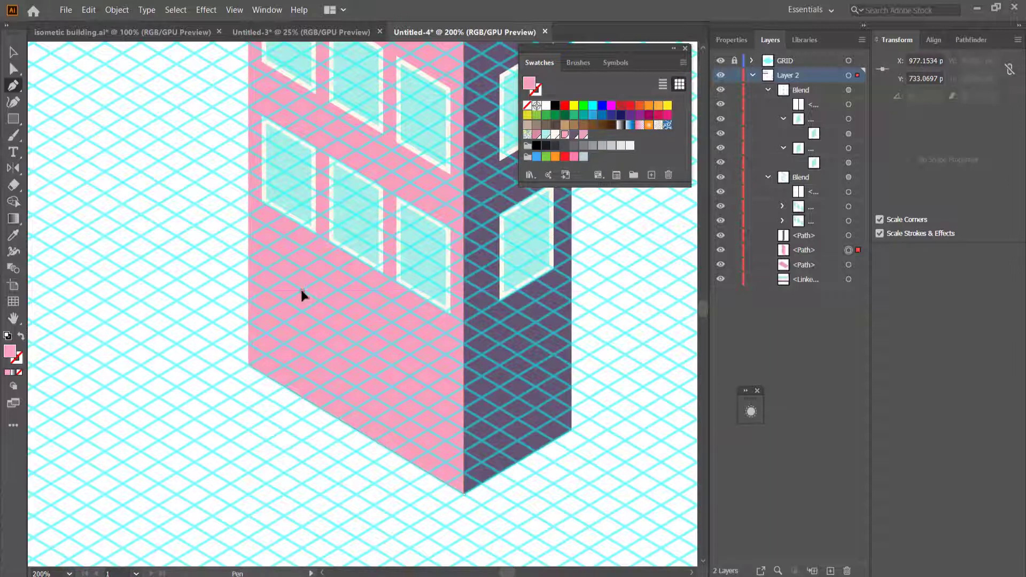
{"action": "left_click", "coordinate": [302, 290]}
{"action": "left_click", "coordinate": [303, 399]}
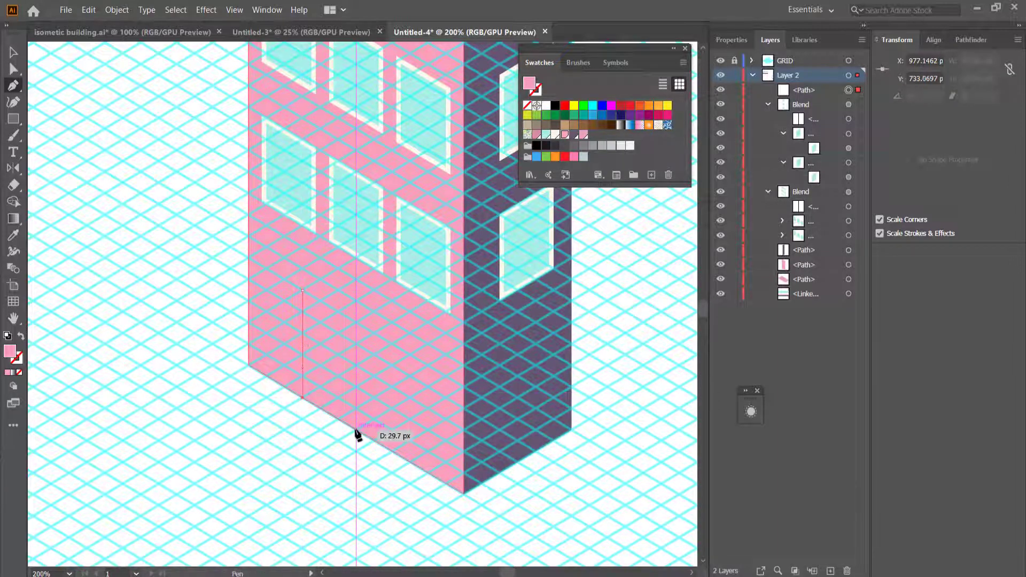
{"action": "left_click", "coordinate": [355, 429]}
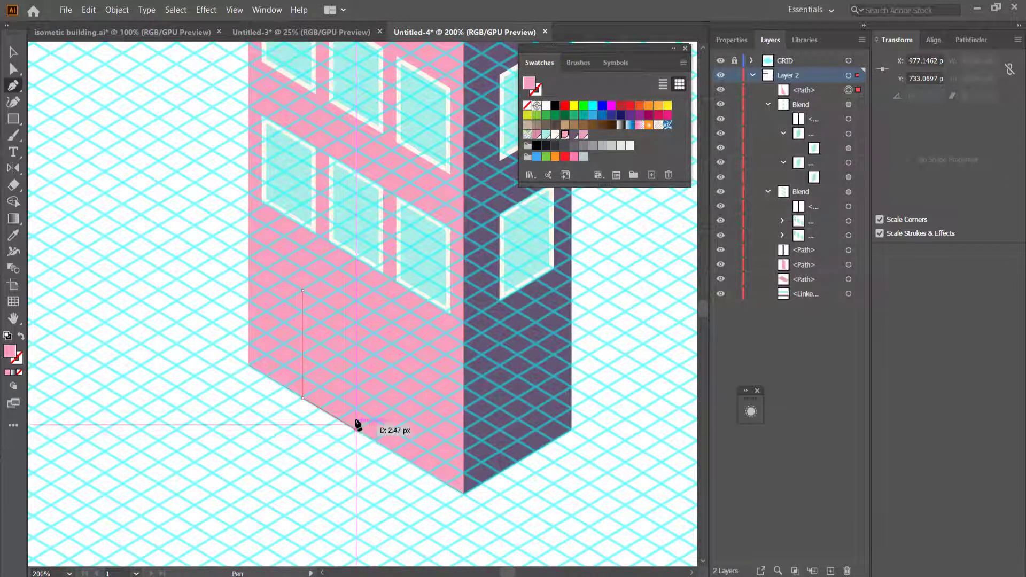
{"action": "left_click", "coordinate": [356, 323]}
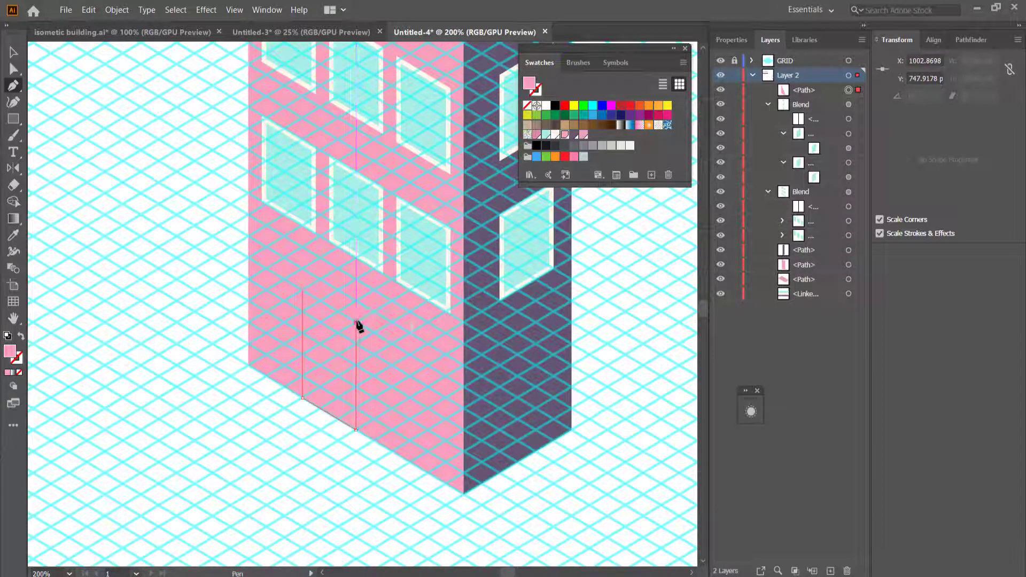
{"action": "left_click", "coordinate": [302, 291]}
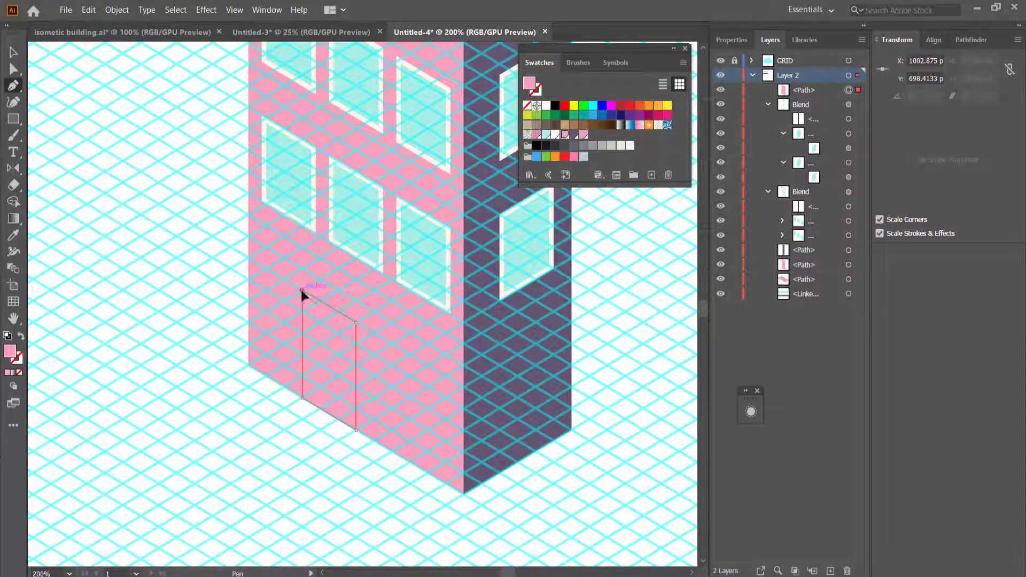
{"action": "left_click", "coordinate": [17, 54]}
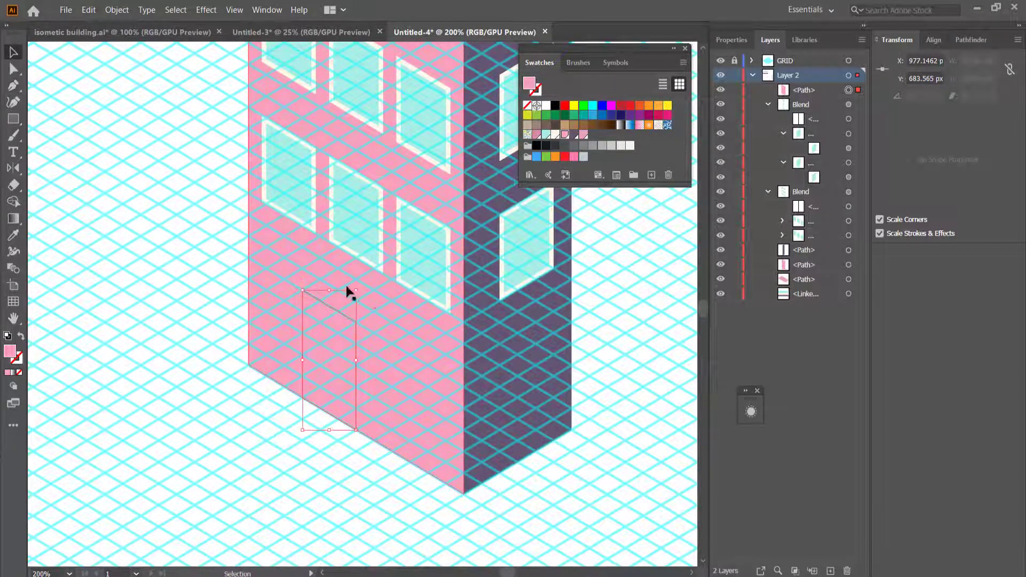
{"action": "left_click", "coordinate": [574, 135]}
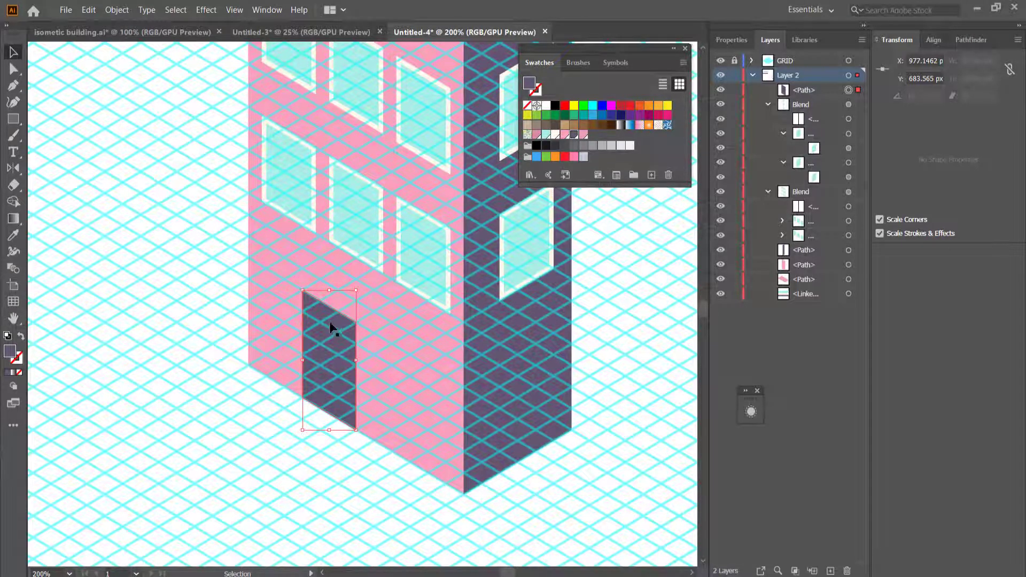
Move the door along the pink face's bottom edge towards the front corner and compare it with the finished reference building.
{"action": "left_click_drag", "start_coordinate": [338, 323], "coordinate": [353, 333]}
{"action": "key", "text": "a"}
{"action": "key", "text": "ctrl+z"}
{"action": "key", "text": "ctrl+shift+z"}
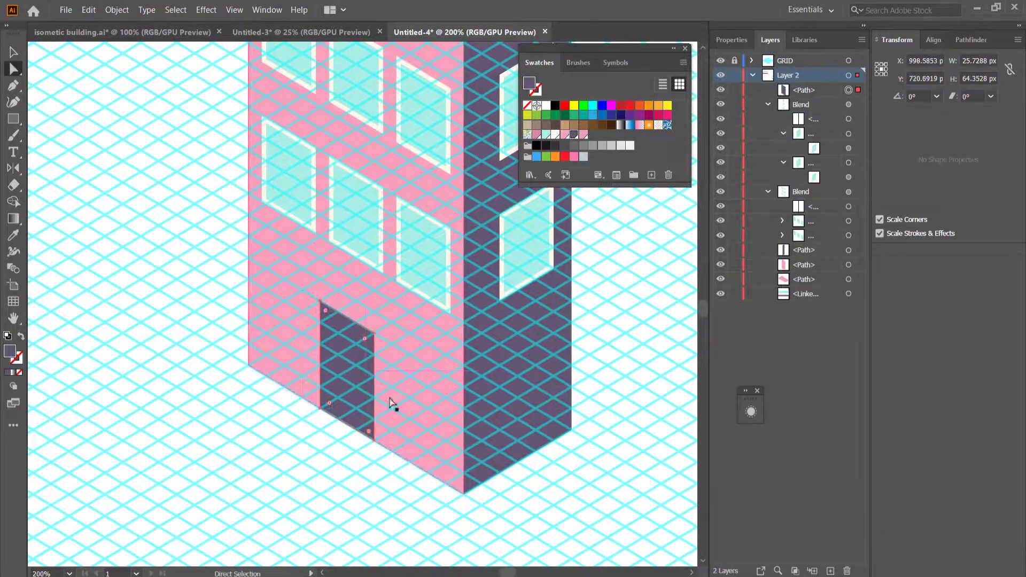
{"action": "key", "text": "ctrl+shift+a"}
{"action": "key", "text": "ctrl+minus"}
{"action": "key", "text": "ctrl+Tab"}
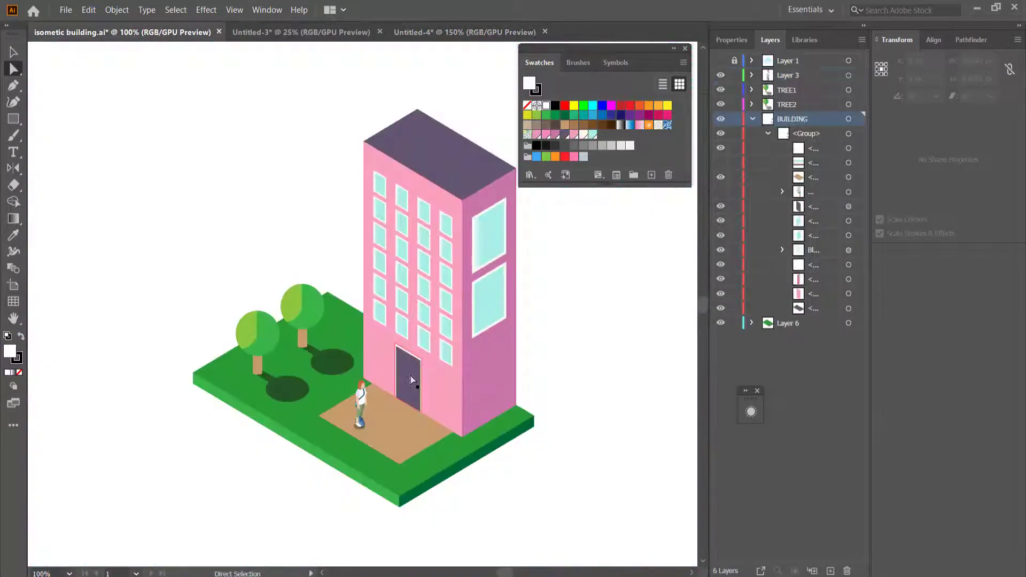
{"action": "left_click", "coordinate": [476, 34]}
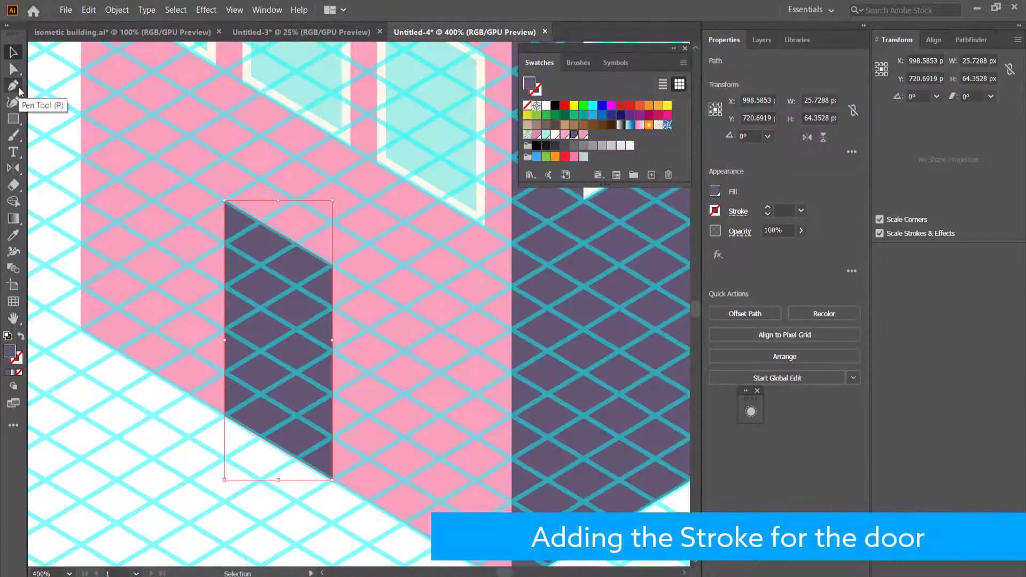
{"action": "left_click", "coordinate": [13, 86]}
{"action": "left_click", "coordinate": [555, 135]}
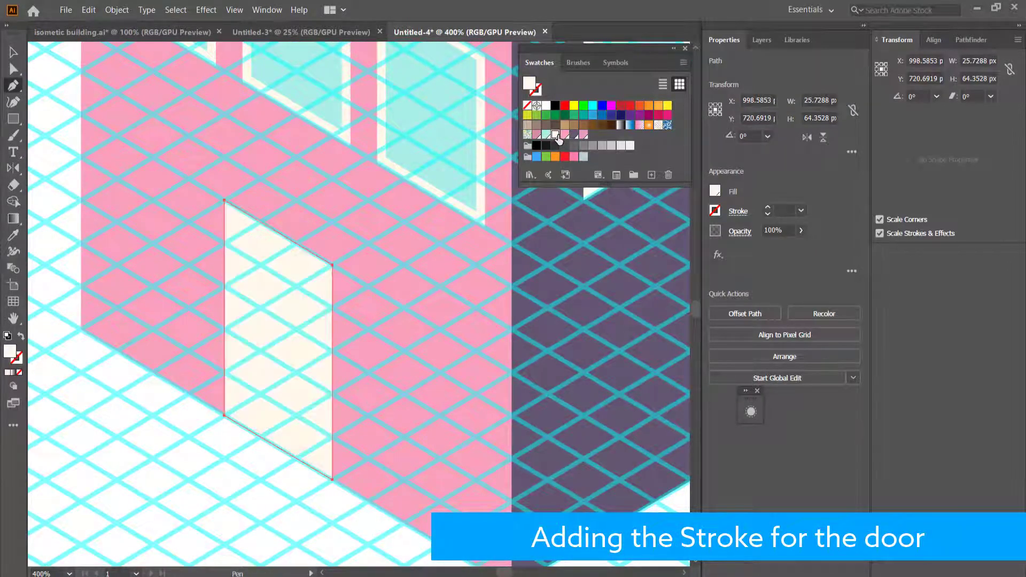
{"action": "key", "text": "ctrl+z"}
{"action": "key", "text": "v"}
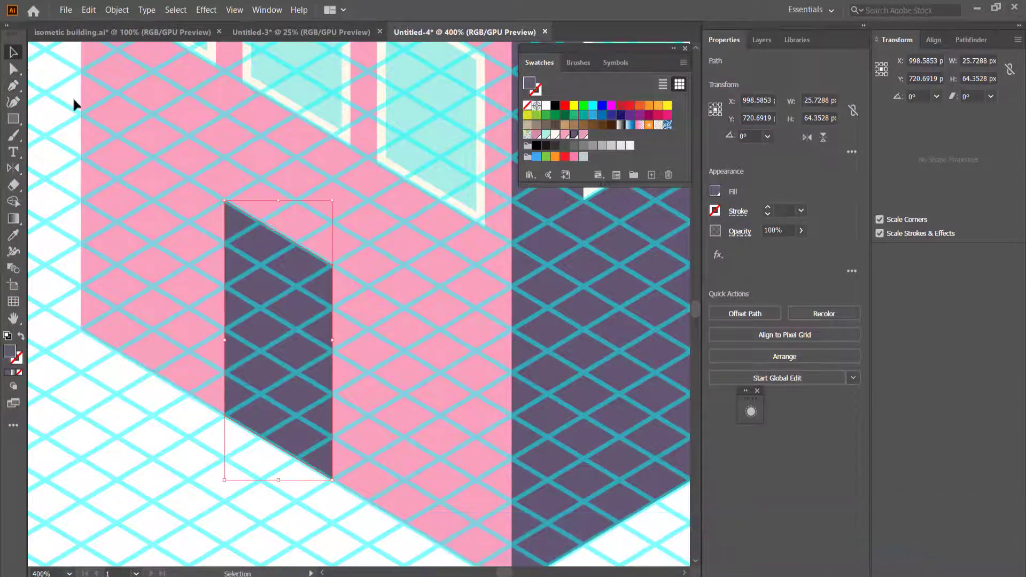
Trace the door's corners with the Pen tool, leaving the bottom edge open, and fill the path with dark purple R=98 G=87 B=114.
{"action": "left_click", "coordinate": [179, 260]}
{"action": "left_click", "coordinate": [13, 85]}
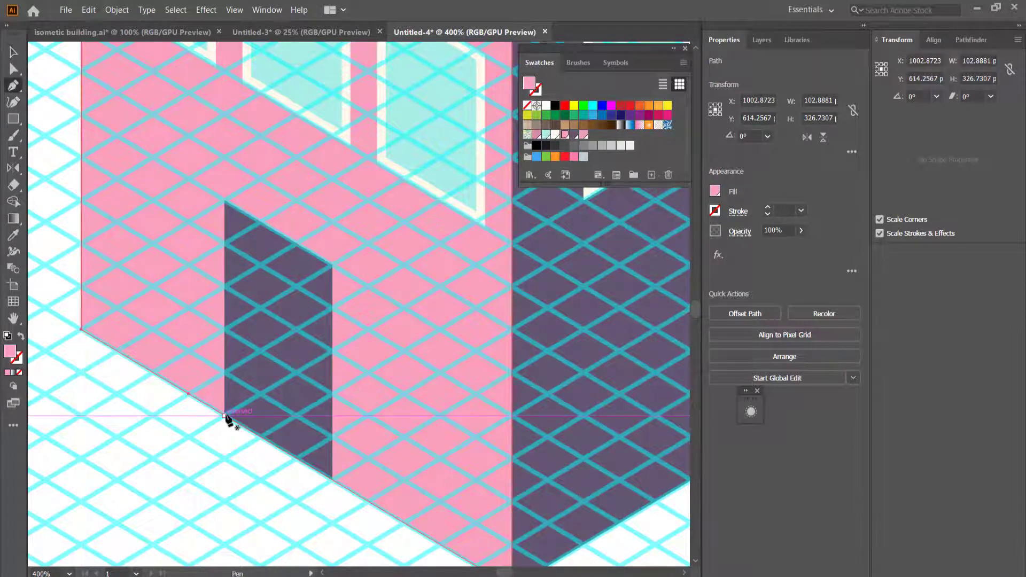
{"action": "left_click", "coordinate": [224, 415]}
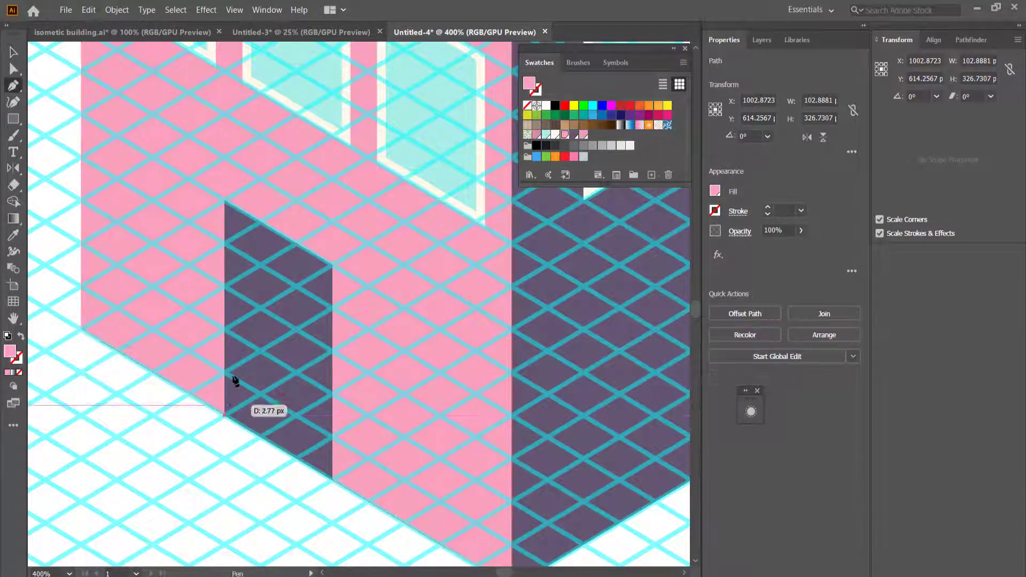
{"action": "left_click", "coordinate": [224, 203]}
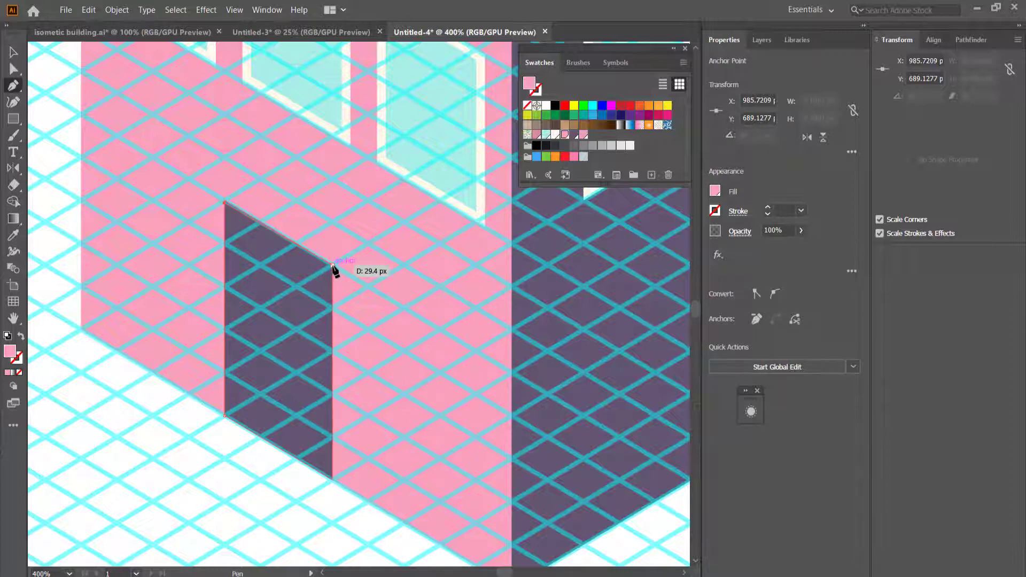
{"action": "left_click", "coordinate": [331, 265]}
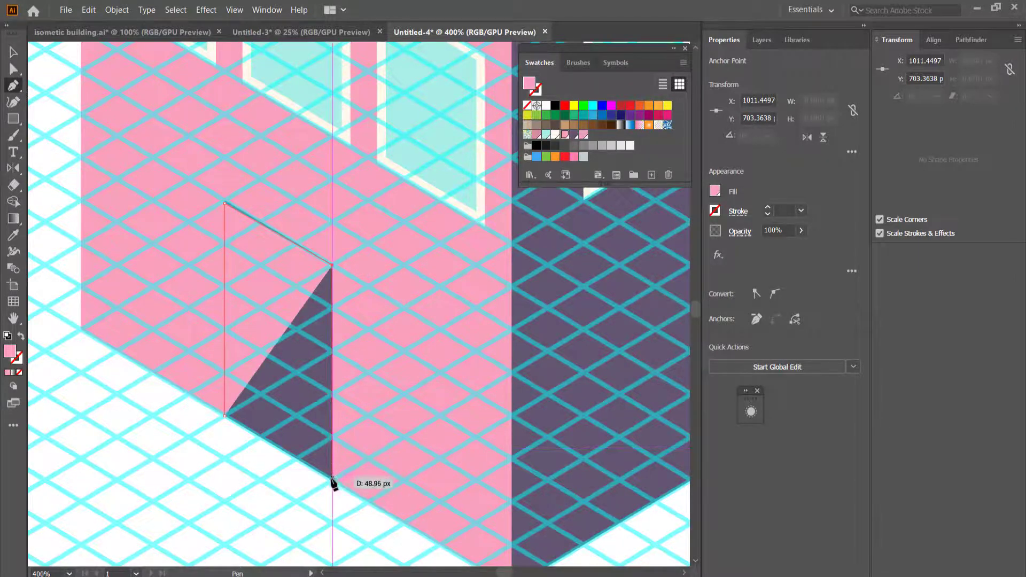
{"action": "left_click", "coordinate": [332, 479]}
{"action": "left_click", "coordinate": [13, 52]}
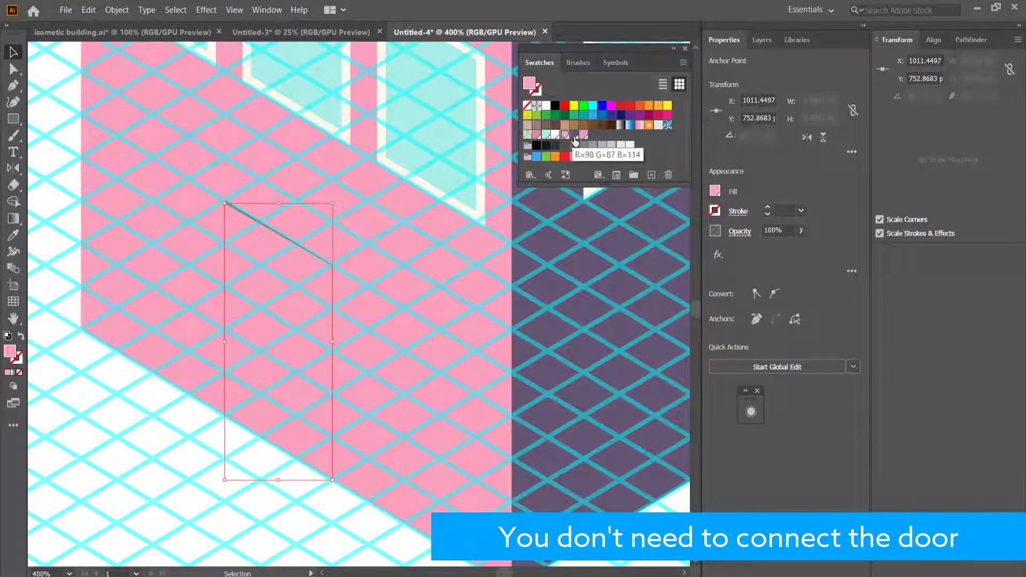
{"action": "left_click", "coordinate": [573, 134]}
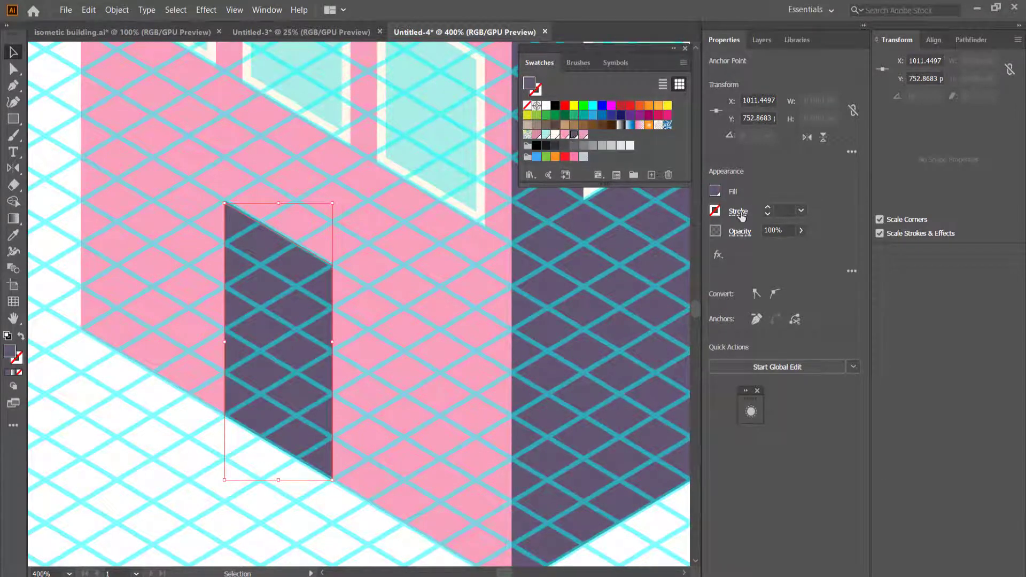
Give the open door path a white 2 pt stroke as its frame, keeping the dark purple fill, then deselect it.
{"action": "left_click", "coordinate": [715, 211]}
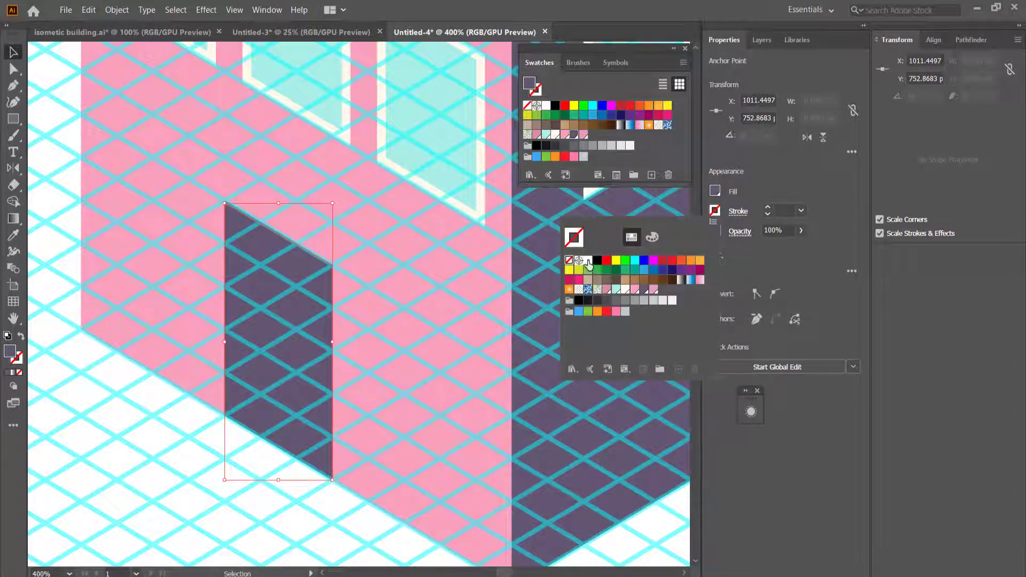
{"action": "left_click", "coordinate": [588, 260]}
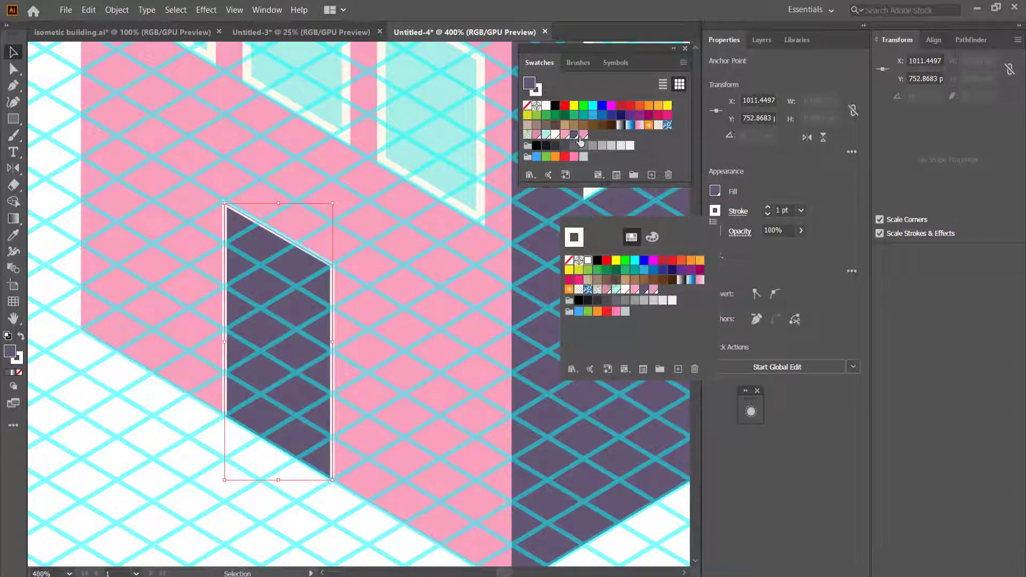
{"action": "left_click", "coordinate": [556, 134]}
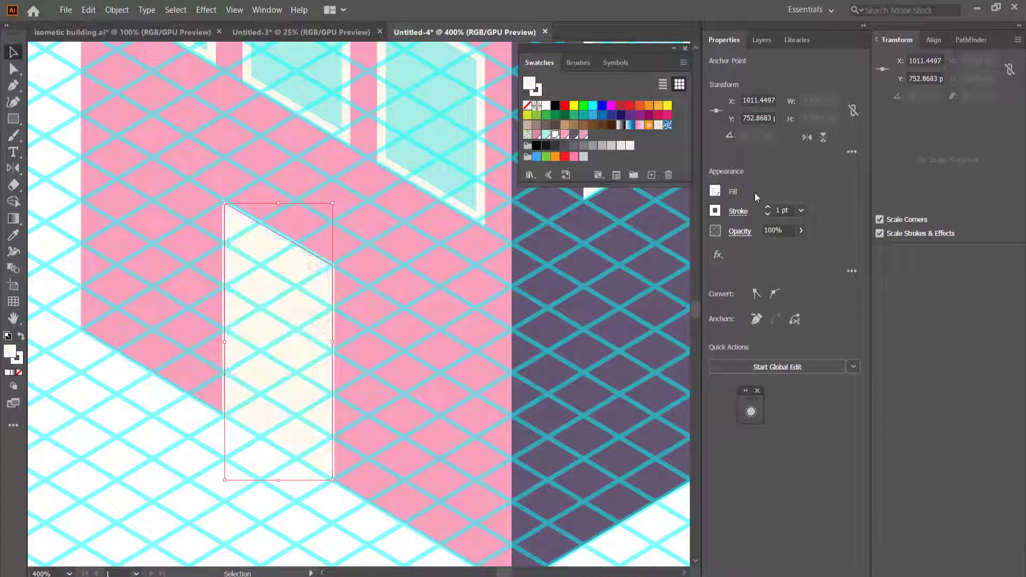
{"action": "left_click", "coordinate": [574, 135]}
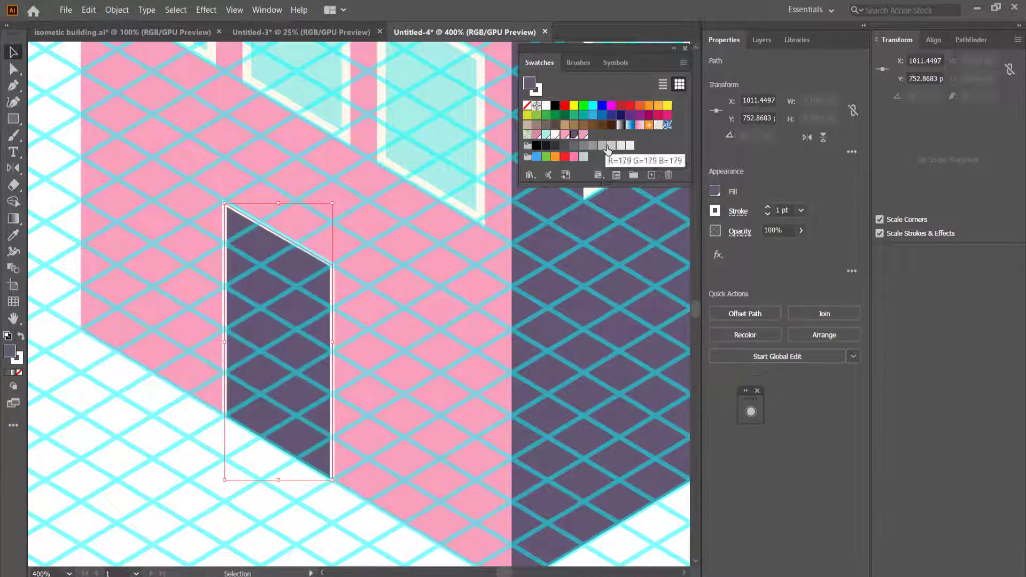
{"action": "left_click", "coordinate": [767, 207]}
{"action": "left_click", "coordinate": [767, 208]}
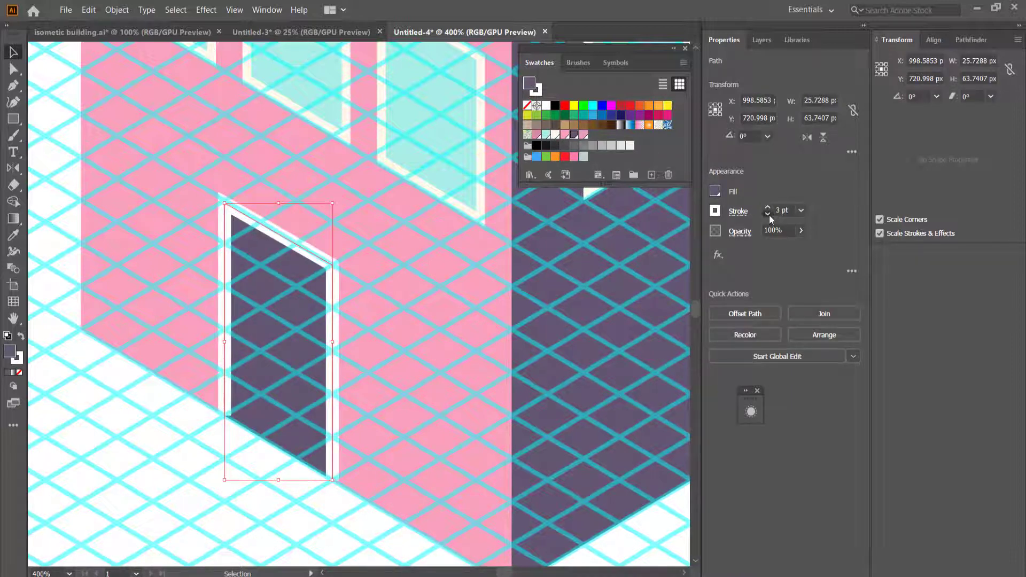
{"action": "left_click", "coordinate": [767, 215]}
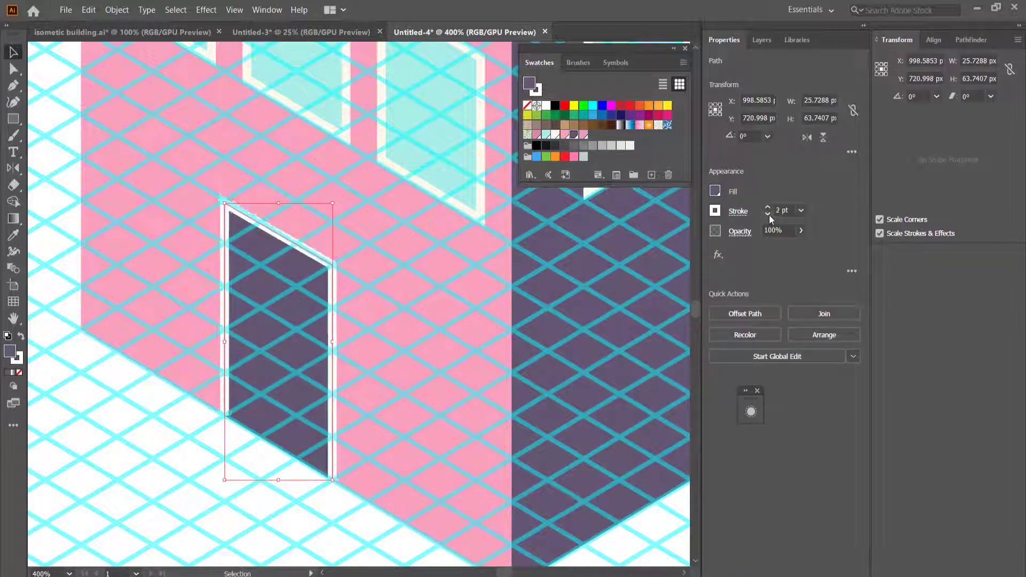
{"action": "left_click", "coordinate": [419, 323]}
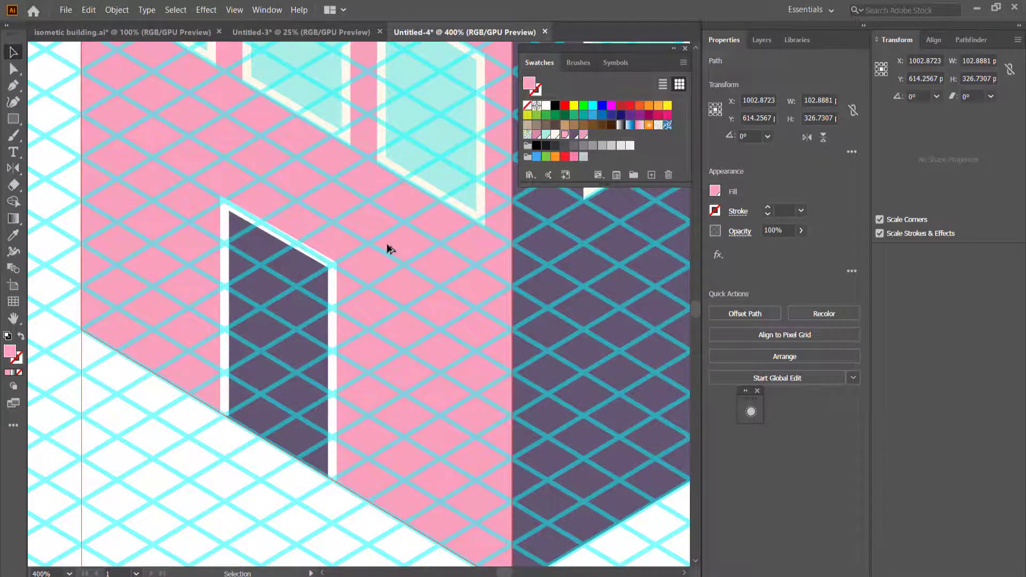
Check the landscaping in the finished reference, then draw a four-sided isometric ground plane about 549 by 312 px around the building's base.
{"action": "scroll", "coordinate": [386, 249], "scroll_direction": "down", "scroll_amount": 3}
{"action": "scroll", "coordinate": [416, 256], "scroll_direction": "down", "scroll_amount": 2}
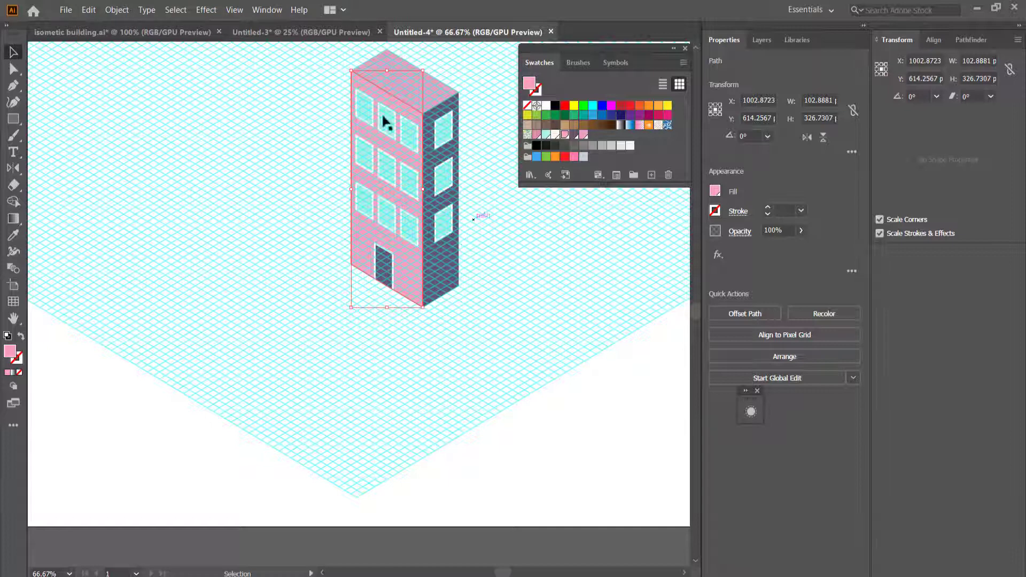
{"action": "left_click", "coordinate": [155, 32]}
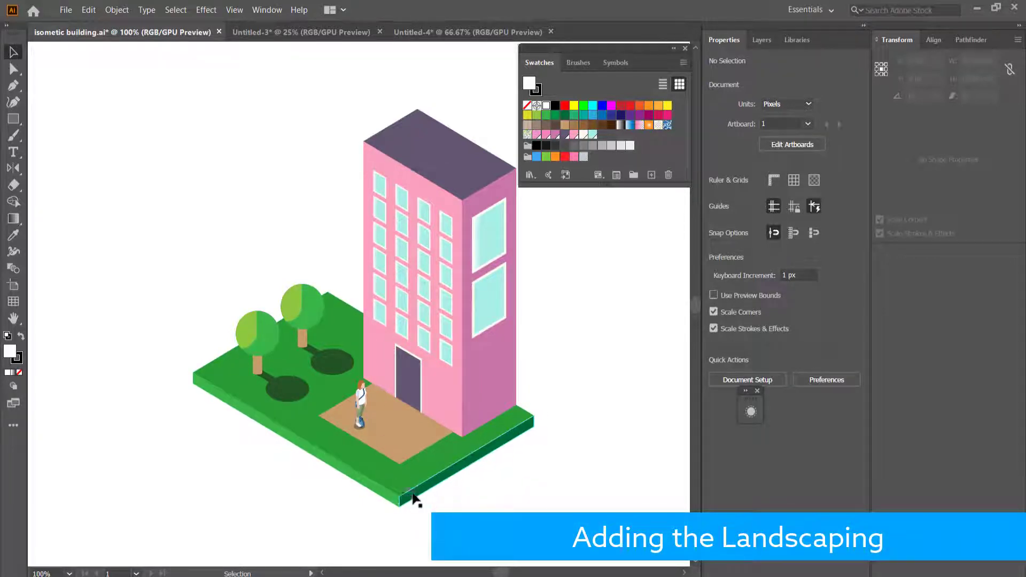
{"action": "left_click", "coordinate": [474, 31]}
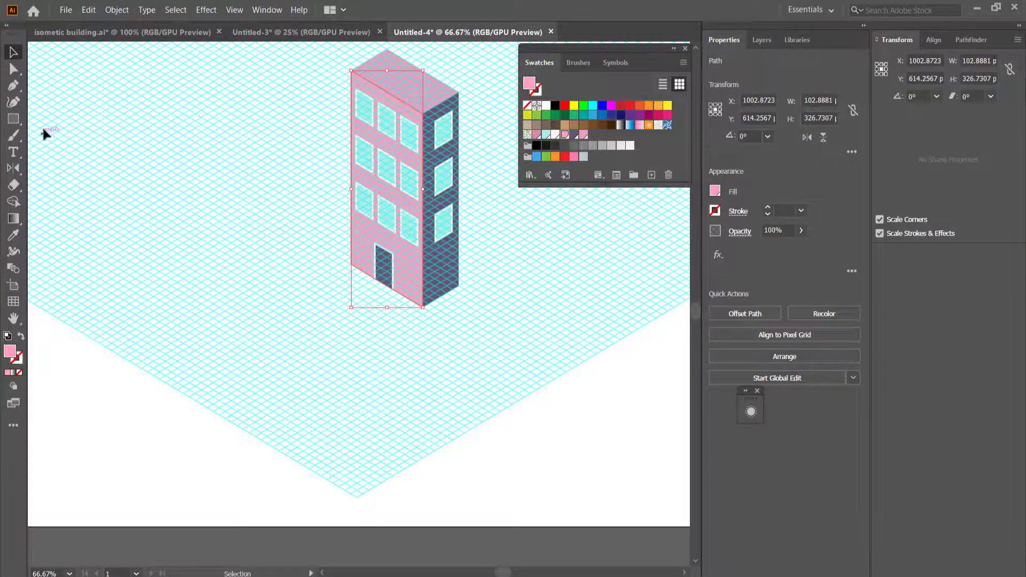
{"action": "key", "text": "p"}
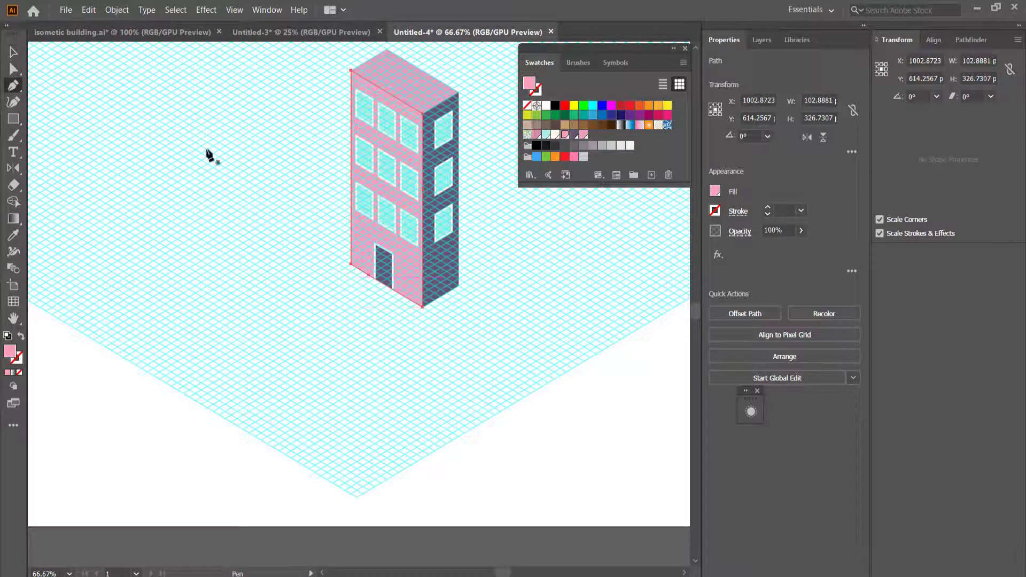
{"action": "left_click", "coordinate": [482, 277]}
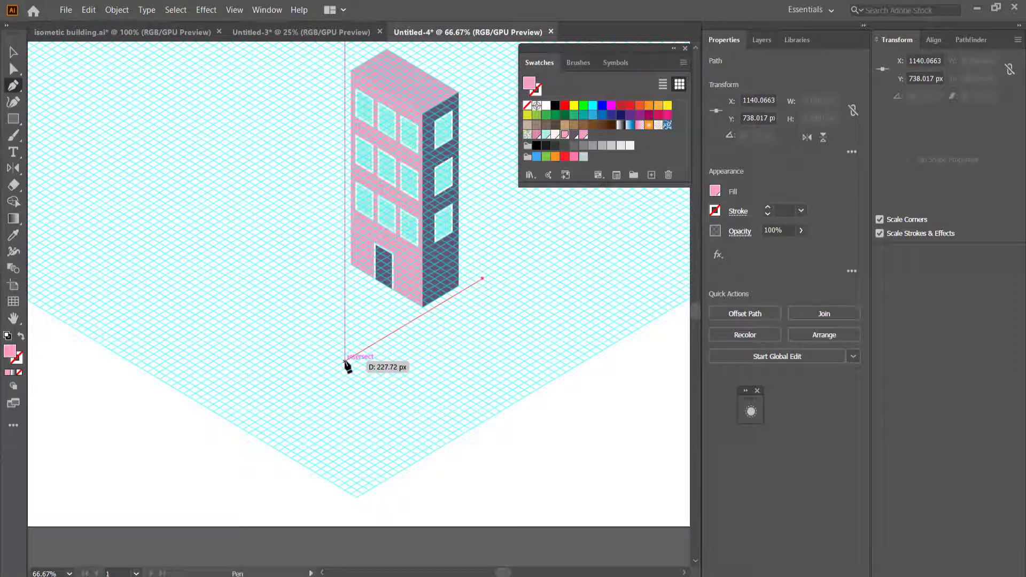
{"action": "left_click", "coordinate": [344, 361]}
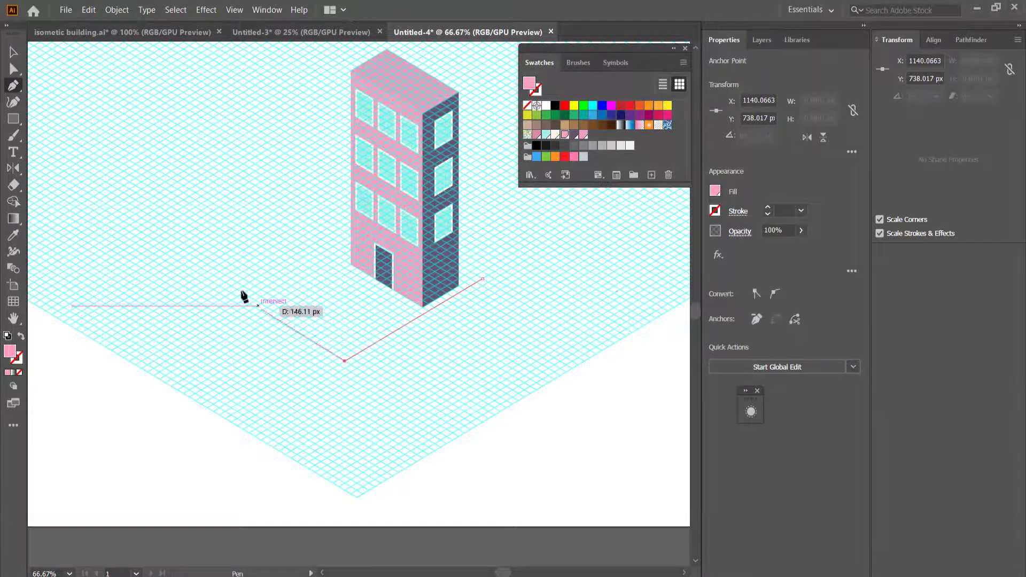
{"action": "left_click", "coordinate": [133, 239]}
{"action": "left_click", "coordinate": [272, 153]}
{"action": "key", "text": "ctrl+plus"}
{"action": "left_click", "coordinate": [482, 278]}
{"action": "key", "text": "v"}
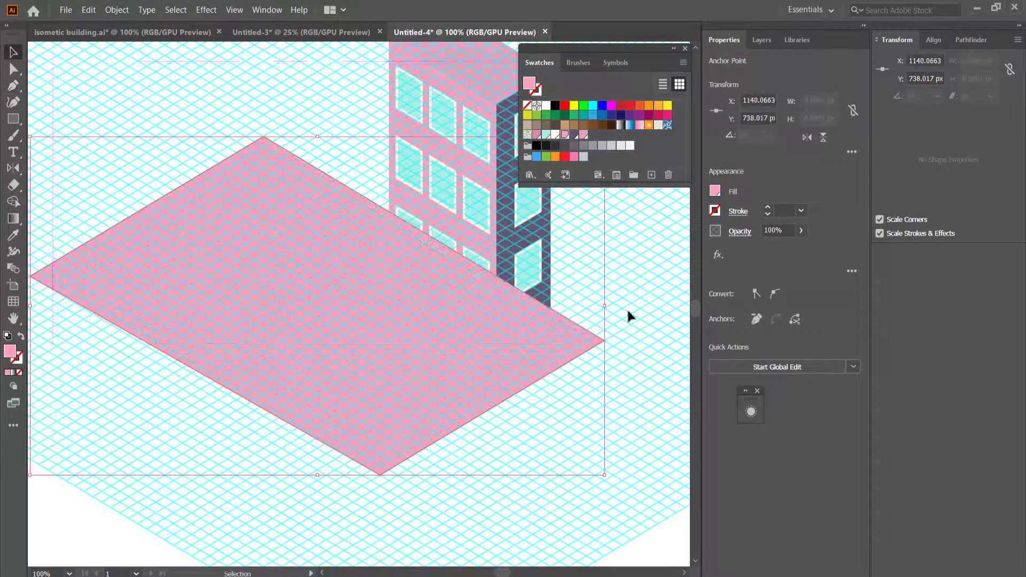
{"action": "left_click", "coordinate": [646, 253]}
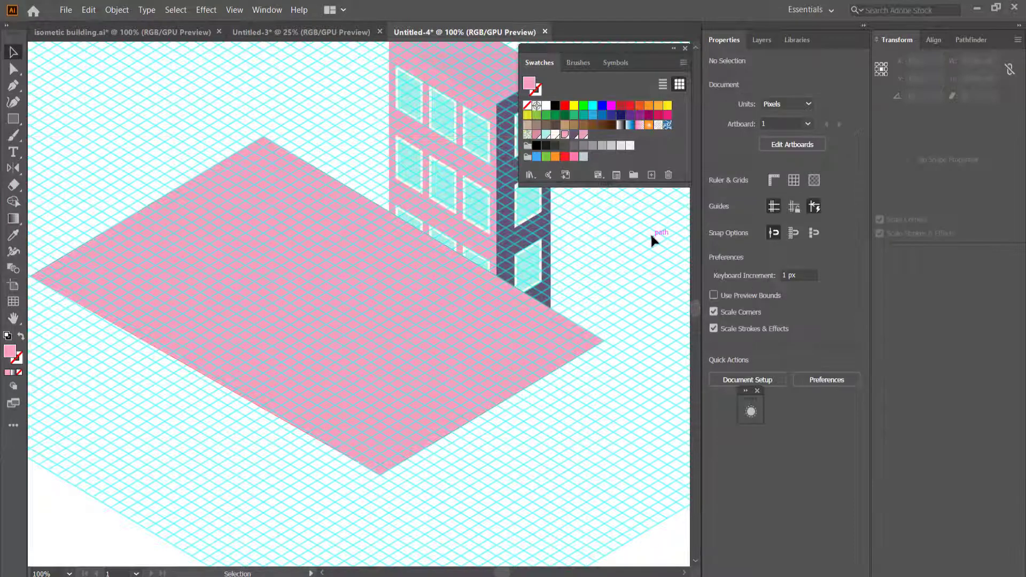
Fill the ground plane with green and move it below the building's paths in the layer order.
{"action": "left_click", "coordinate": [555, 115]}
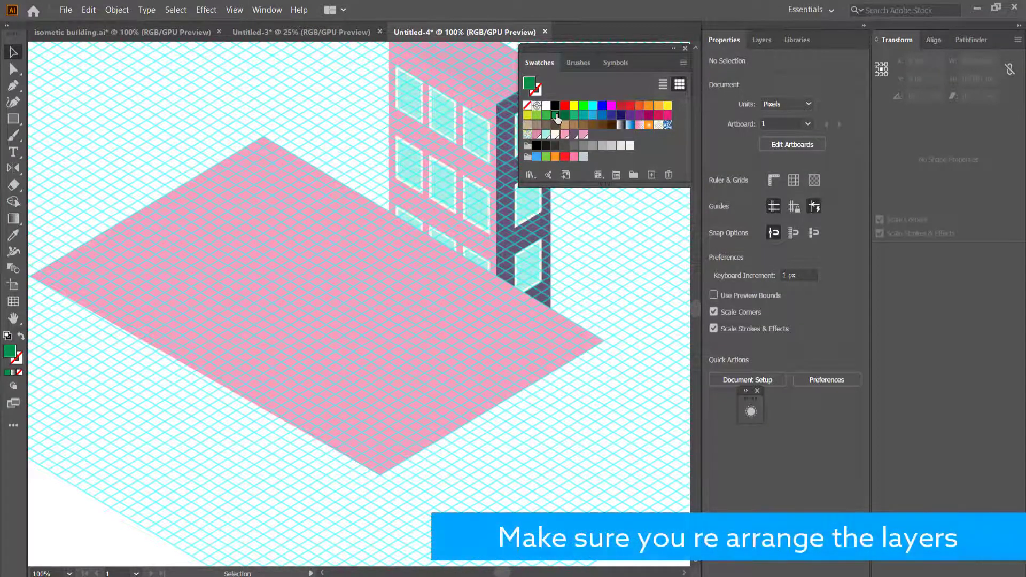
{"action": "left_click", "coordinate": [181, 255]}
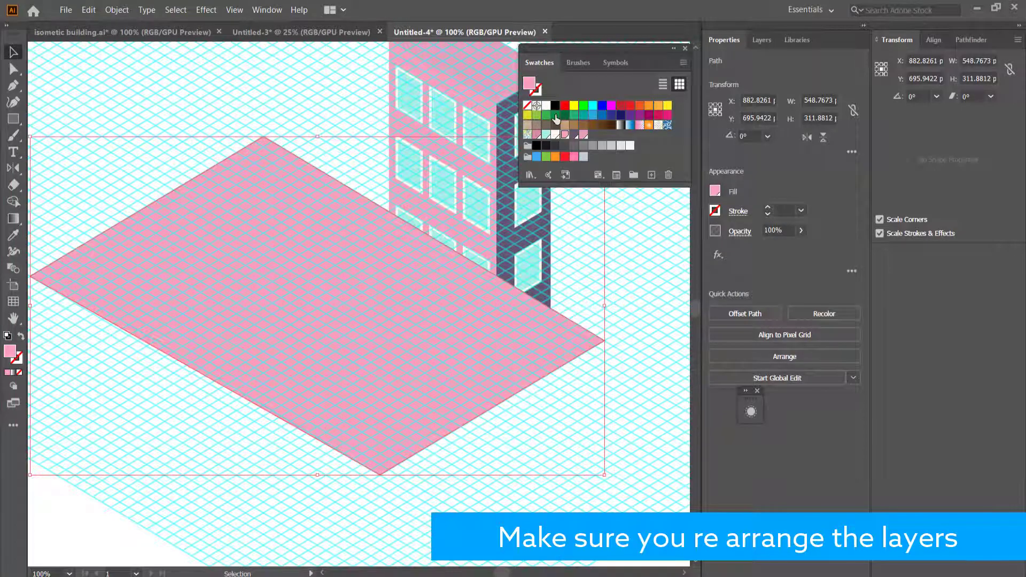
{"action": "left_click", "coordinate": [556, 115]}
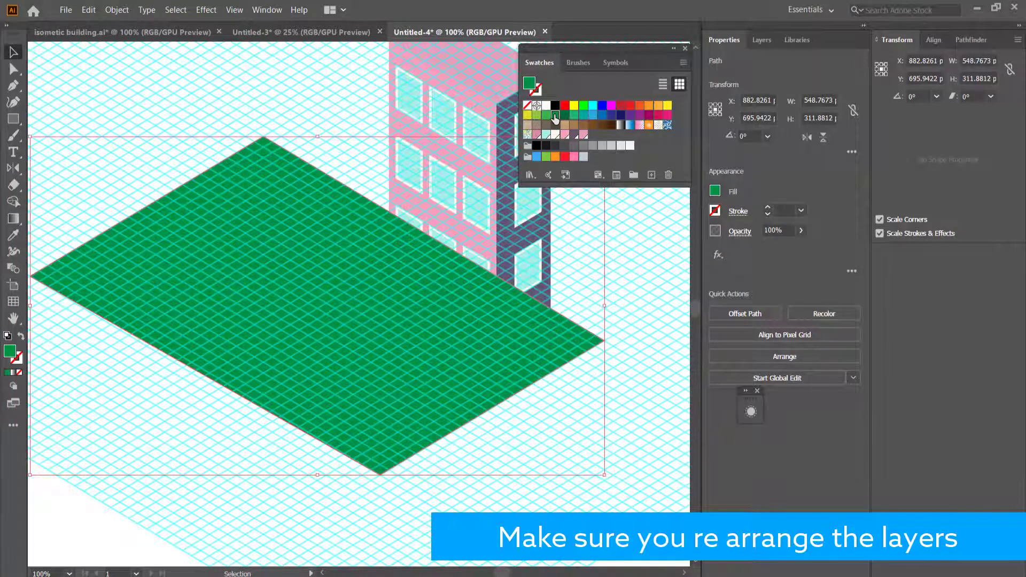
{"action": "left_click", "coordinate": [763, 40]}
{"action": "left_click_drag", "start_coordinate": [809, 95], "coordinate": [797, 318]}
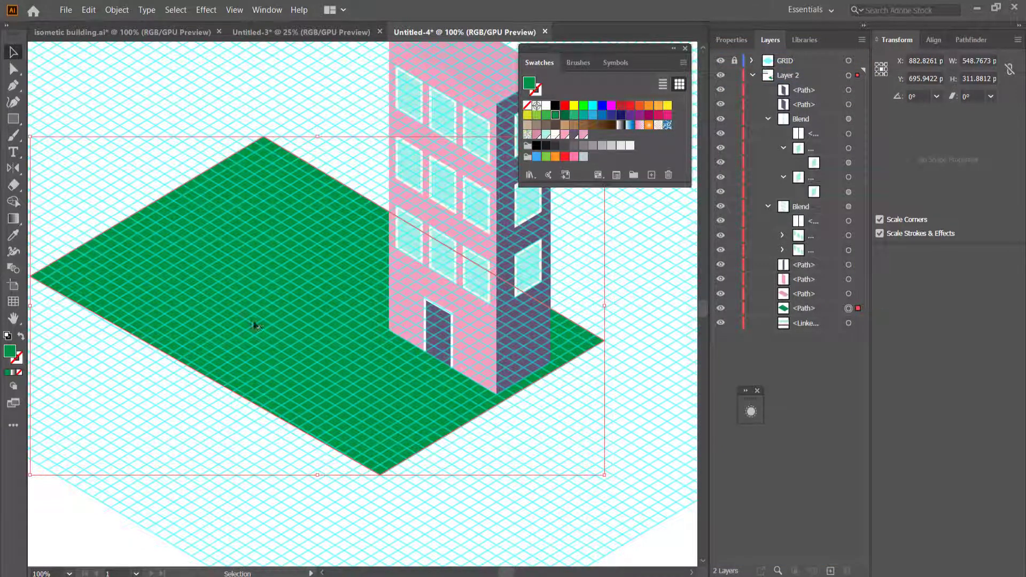
Draw a strip about 10 px high beneath the ground's front-left edge with the Pen tool and fill it with lighter green.
{"action": "scroll", "coordinate": [256, 325], "scroll_direction": "down", "scroll_amount": 2}
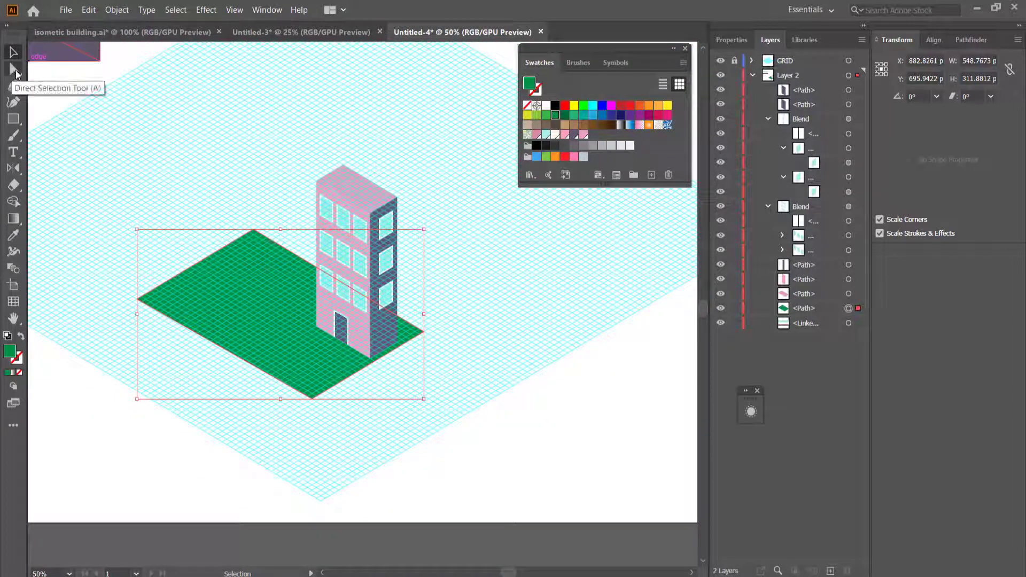
{"action": "scroll", "coordinate": [151, 321], "scroll_direction": "up", "scroll_amount": 2, "text": "alt"}
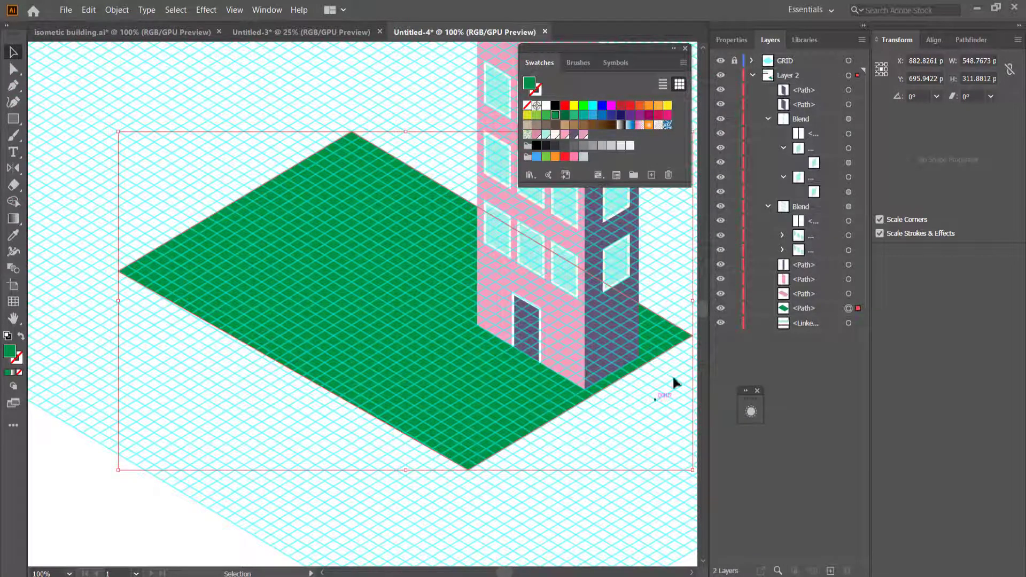
{"action": "left_click", "coordinate": [14, 68]}
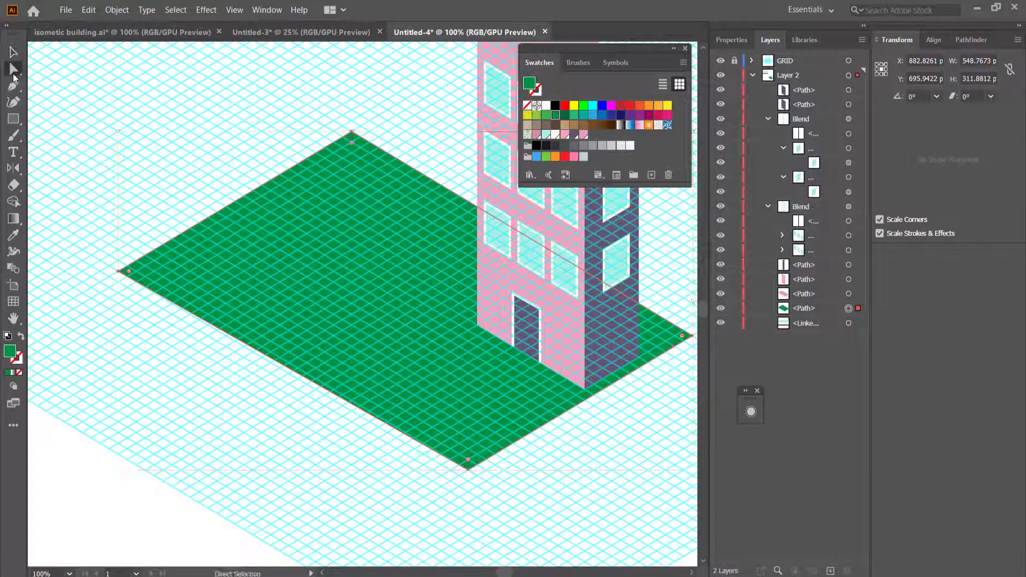
{"action": "left_click", "coordinate": [13, 85]}
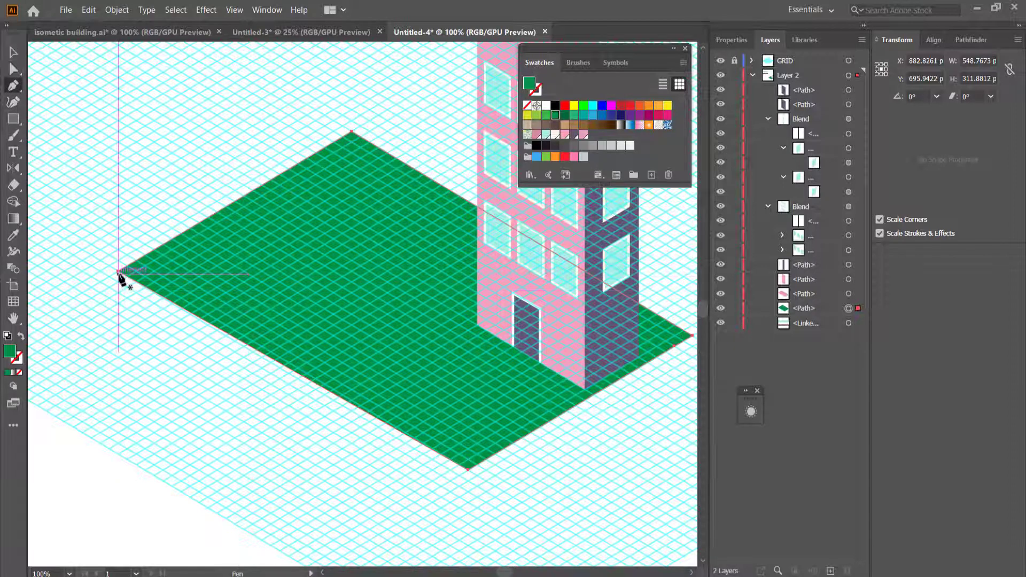
{"action": "left_click", "coordinate": [118, 273]}
{"action": "key", "text": "ctrl+z"}
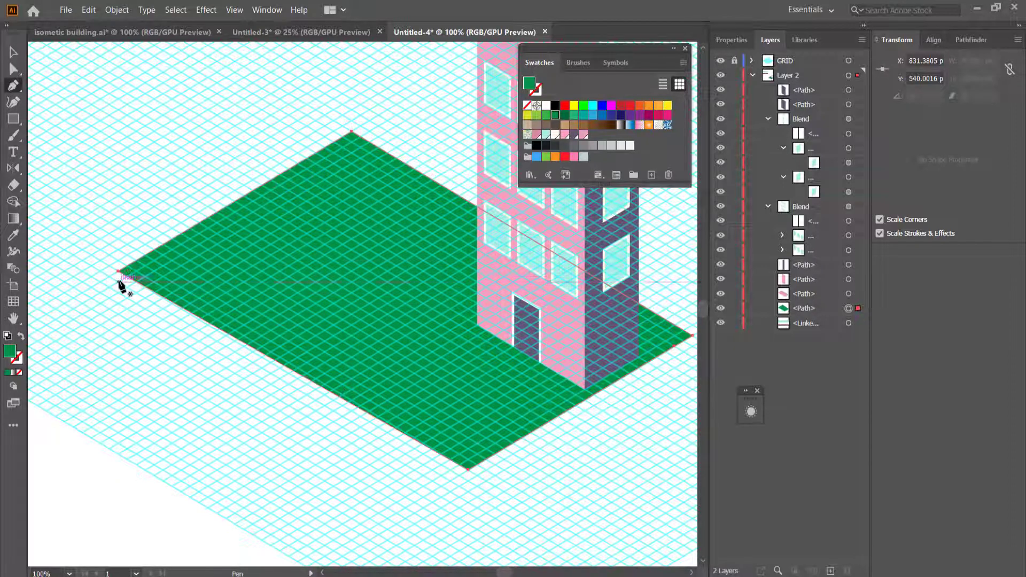
{"action": "left_click_drag", "start_coordinate": [118, 272], "coordinate": [118, 281]}
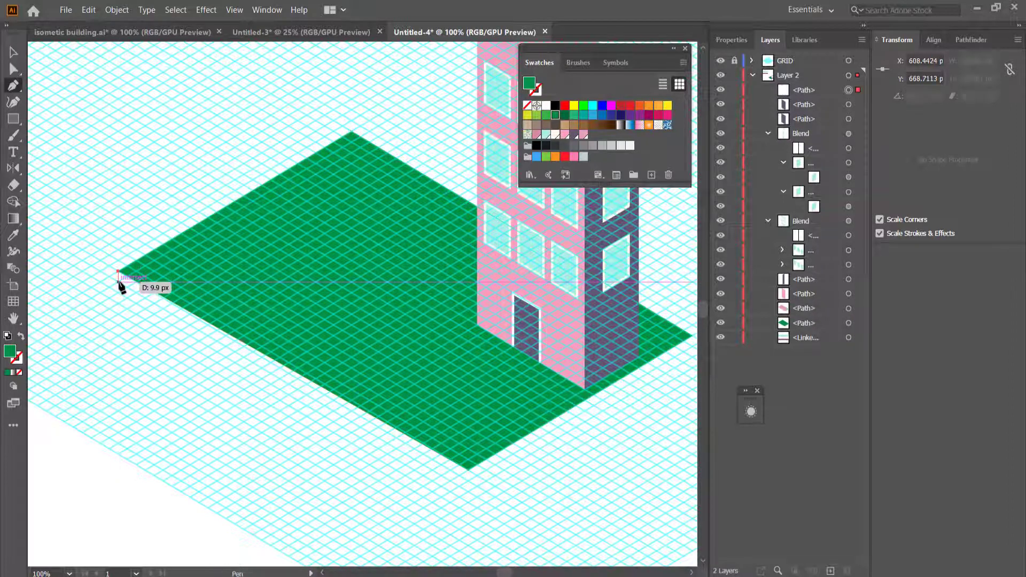
{"action": "left_click", "coordinate": [468, 481]}
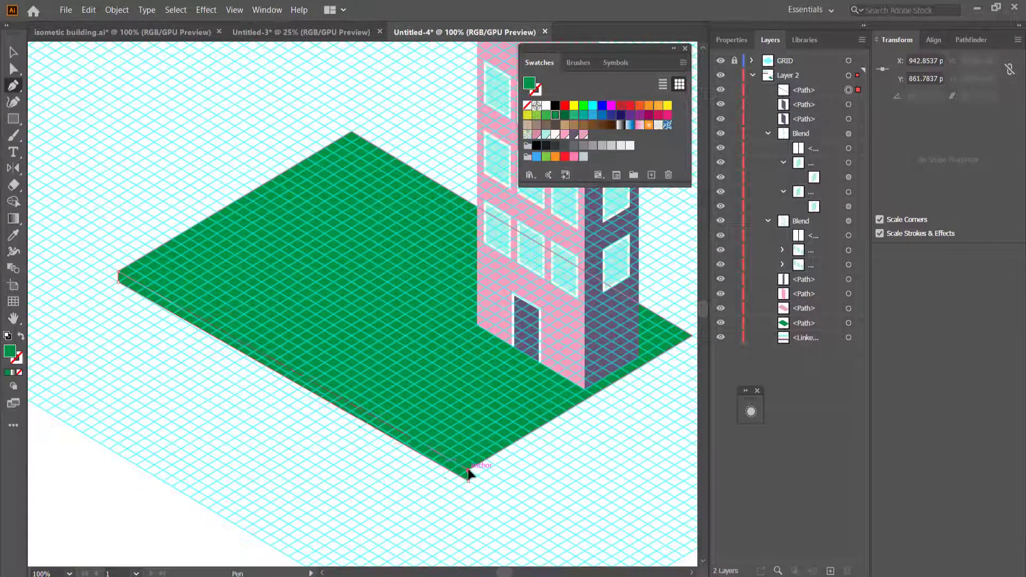
{"action": "left_click", "coordinate": [119, 274]}
{"action": "left_click", "coordinate": [546, 115]}
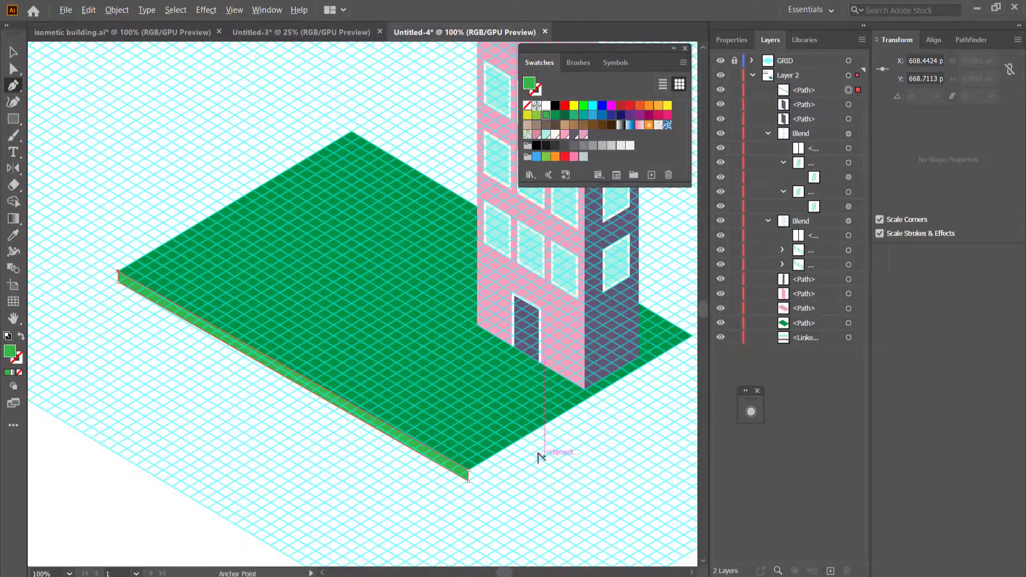
Draw a strip about 10 px high beneath the ground's front-right edge with the Pen tool and fill it with dark green.
{"action": "scroll", "coordinate": [613, 462], "scroll_direction": "down", "scroll_amount": 1}
{"action": "scroll", "coordinate": [595, 465], "scroll_direction": "up", "scroll_amount": 3}
{"action": "scroll", "coordinate": [297, 436], "scroll_direction": "down", "scroll_amount": 1}
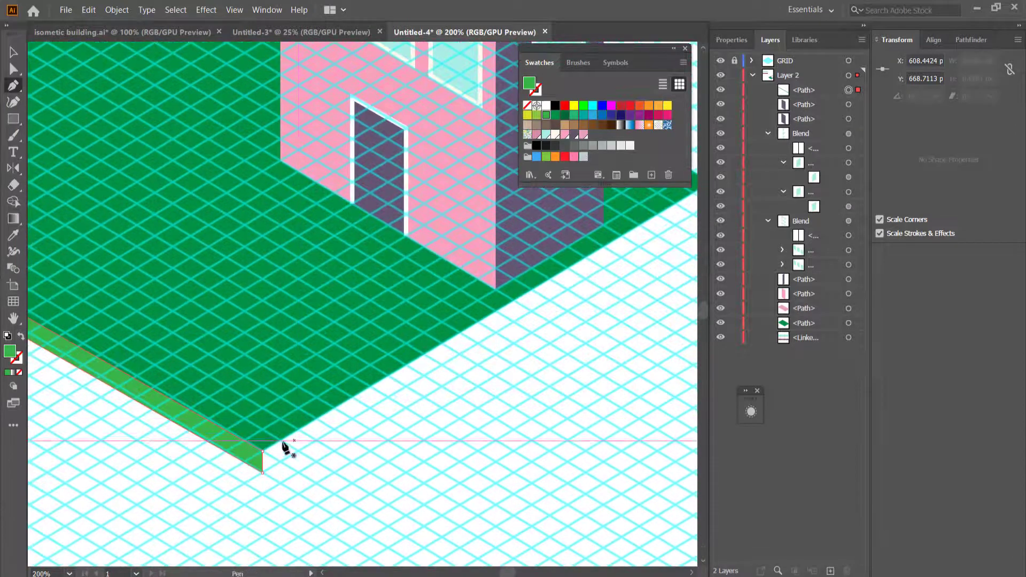
{"action": "left_click", "coordinate": [263, 451]}
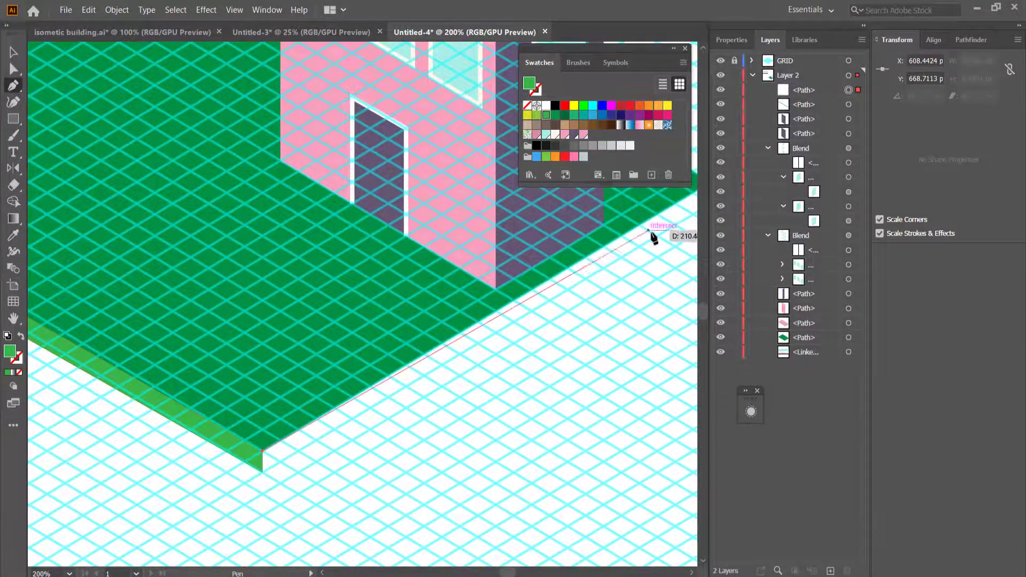
{"action": "scroll", "coordinate": [655, 229], "scroll_direction": "down", "scroll_amount": 1}
{"action": "scroll", "coordinate": [545, 208], "scroll_direction": "right", "scroll_amount": 5}
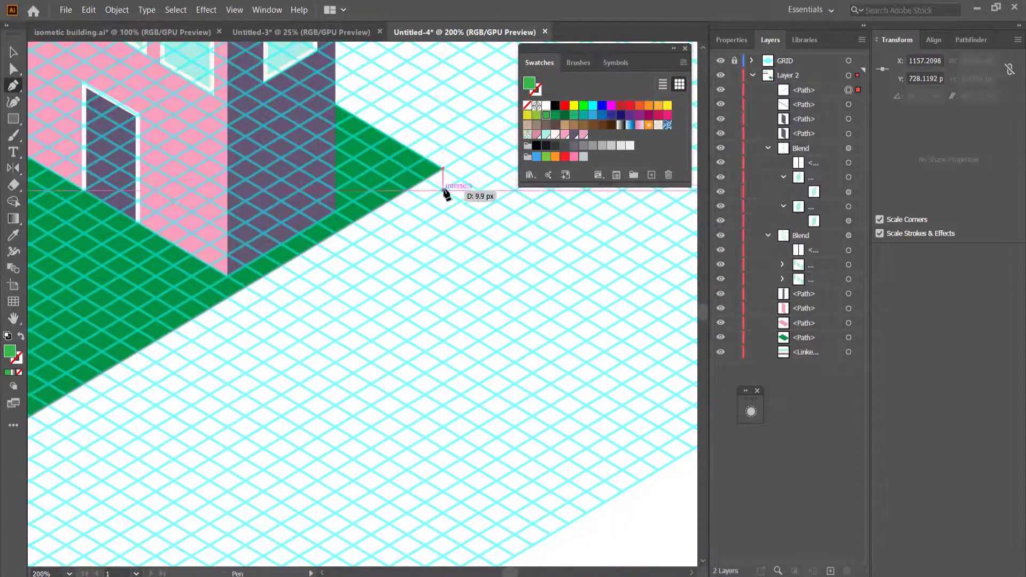
{"action": "left_click", "coordinate": [443, 189]}
{"action": "scroll", "coordinate": [353, 326], "scroll_direction": "left", "scroll_amount": 5}
{"action": "scroll", "coordinate": [263, 465], "scroll_direction": "up", "scroll_amount": 4}
{"action": "left_click", "coordinate": [262, 458]}
{"action": "key", "text": "v"}
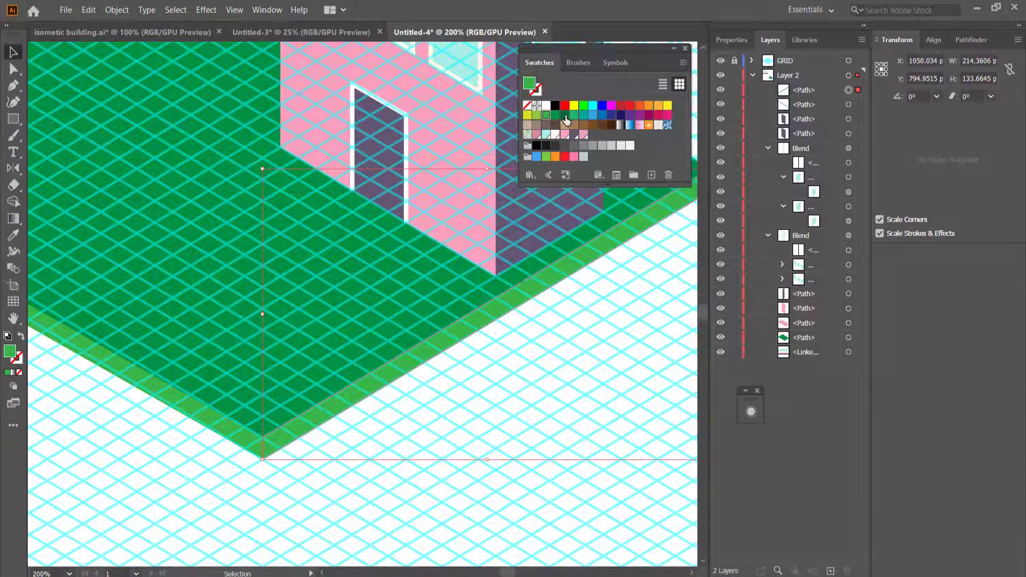
{"action": "left_click", "coordinate": [565, 115]}
{"action": "scroll", "coordinate": [264, 277], "scroll_direction": "down", "scroll_amount": 2}
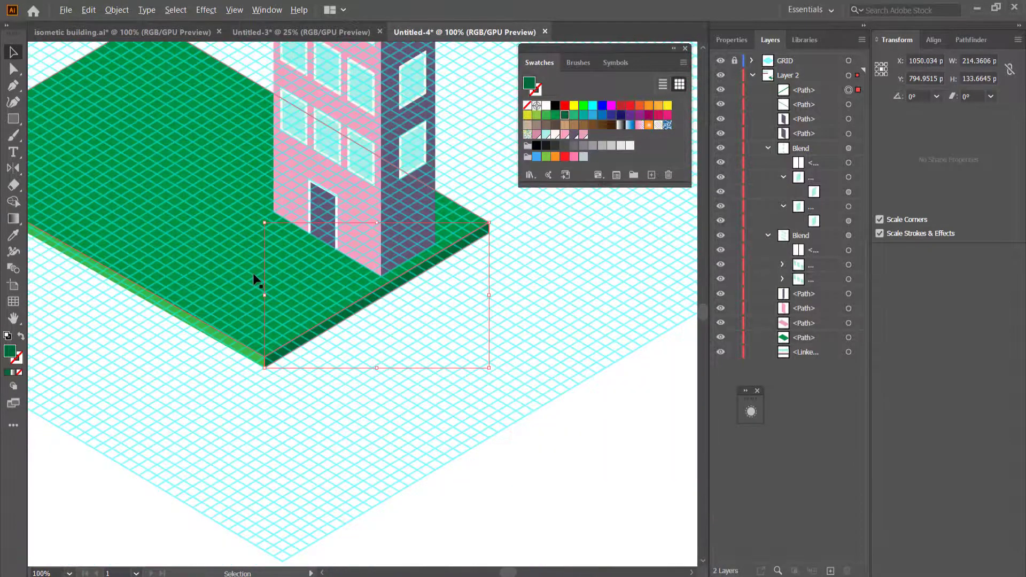
Check the base with the grid temporarily hidden, then look at the trees in the finished reference document and return.
{"action": "left_click", "coordinate": [722, 60]}
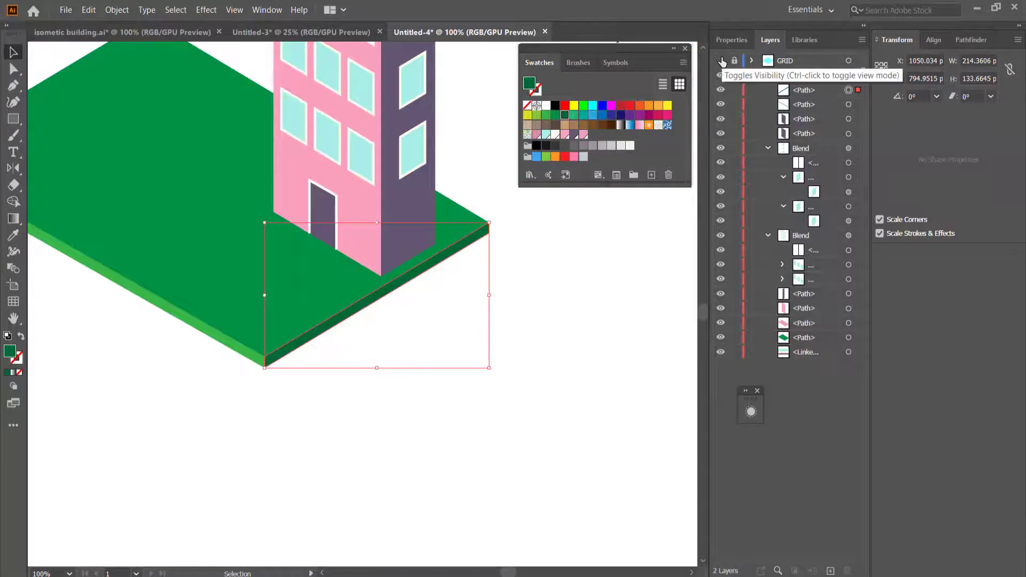
{"action": "left_click", "coordinate": [723, 61]}
{"action": "key", "text": "space"}
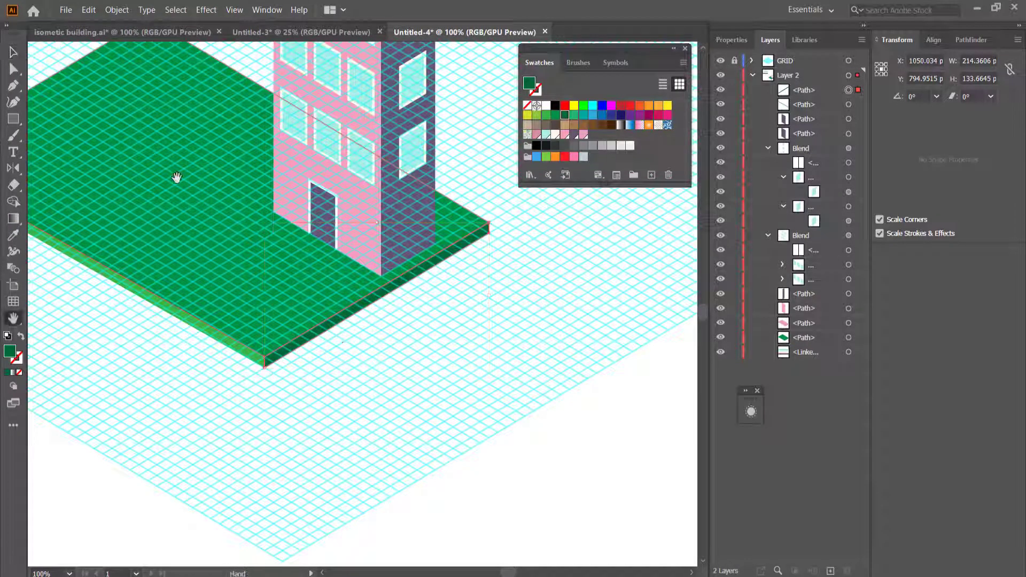
{"action": "left_click_drag", "start_coordinate": [177, 177], "coordinate": [353, 241]}
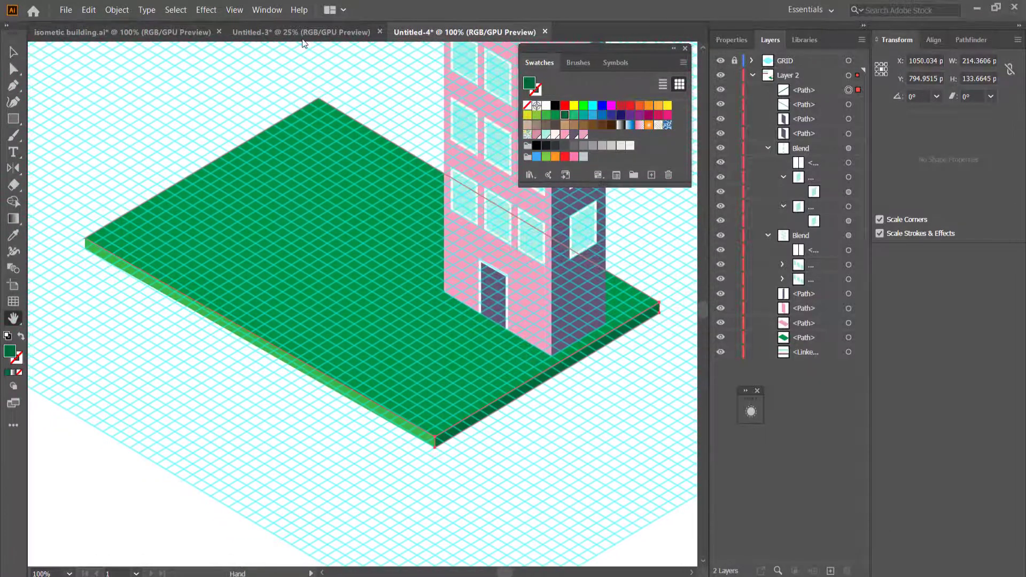
{"action": "left_click", "coordinate": [170, 35]}
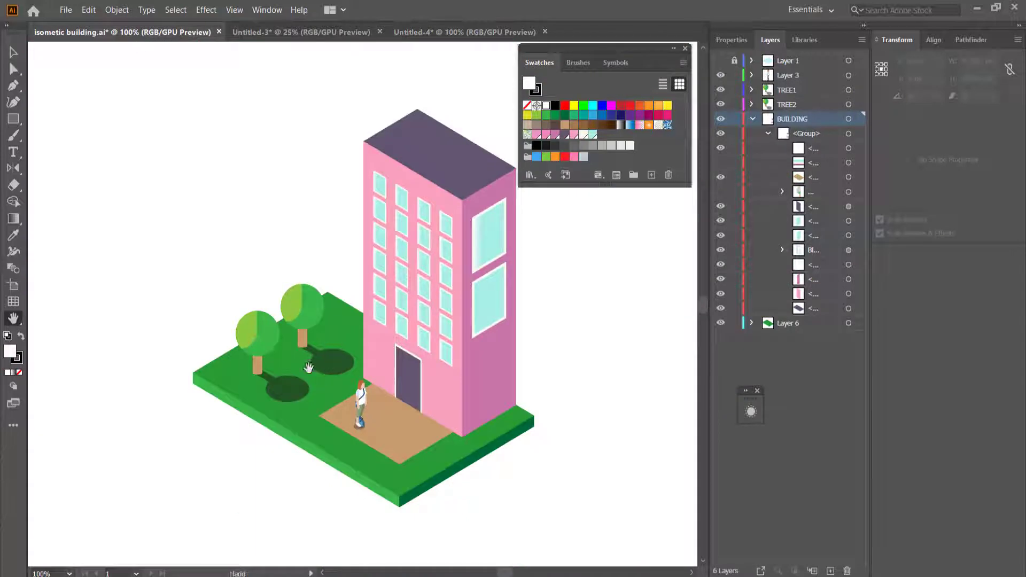
{"action": "left_click", "coordinate": [473, 38]}
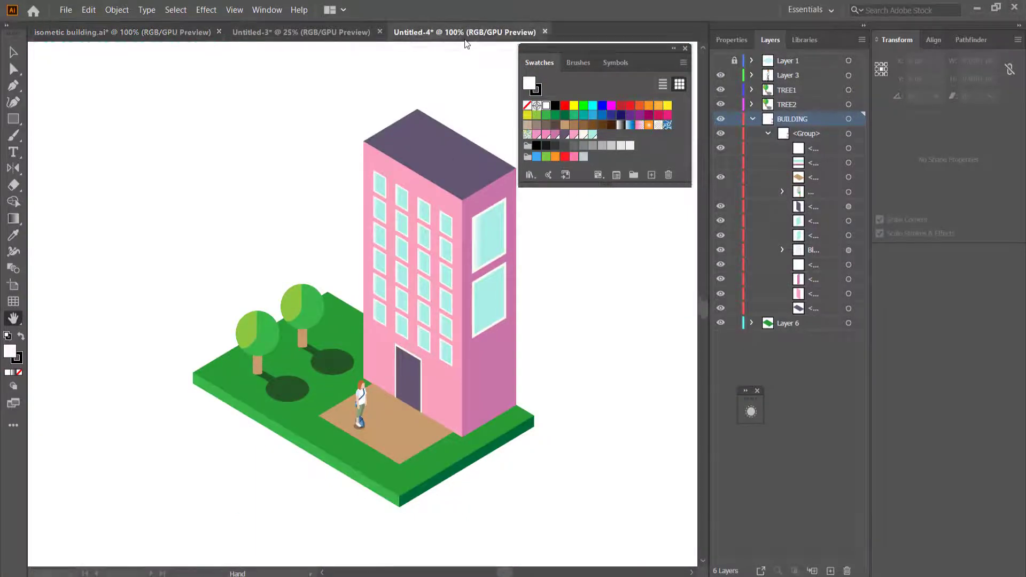
Draw a circle about 54 px in diameter above the ground's back-left edge as a tree crown and fill it with light green.
{"action": "scroll", "coordinate": [358, 159], "scroll_direction": "up", "scroll_amount": 5}
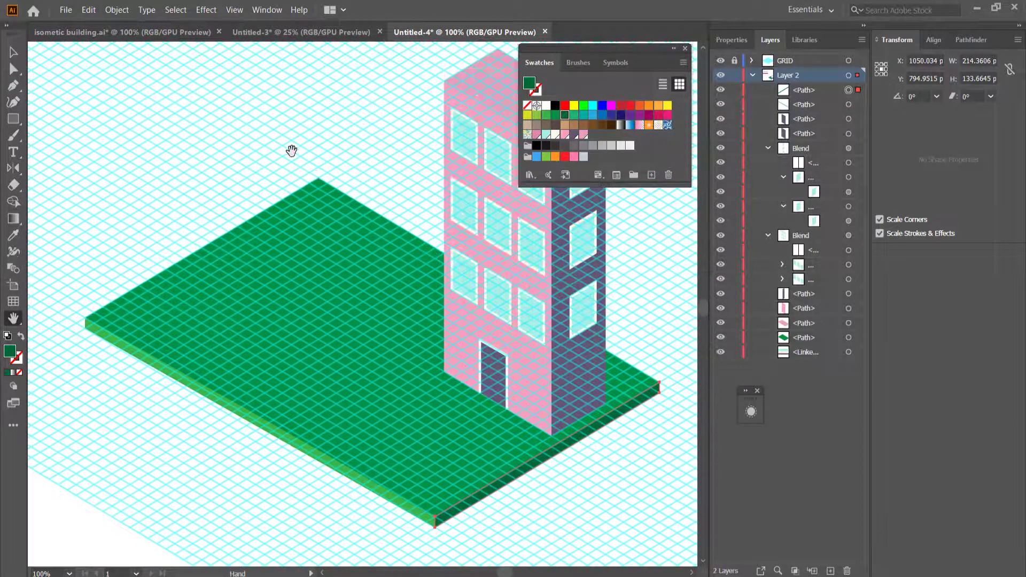
{"action": "scroll", "coordinate": [282, 180], "scroll_direction": "up", "scroll_amount": 5}
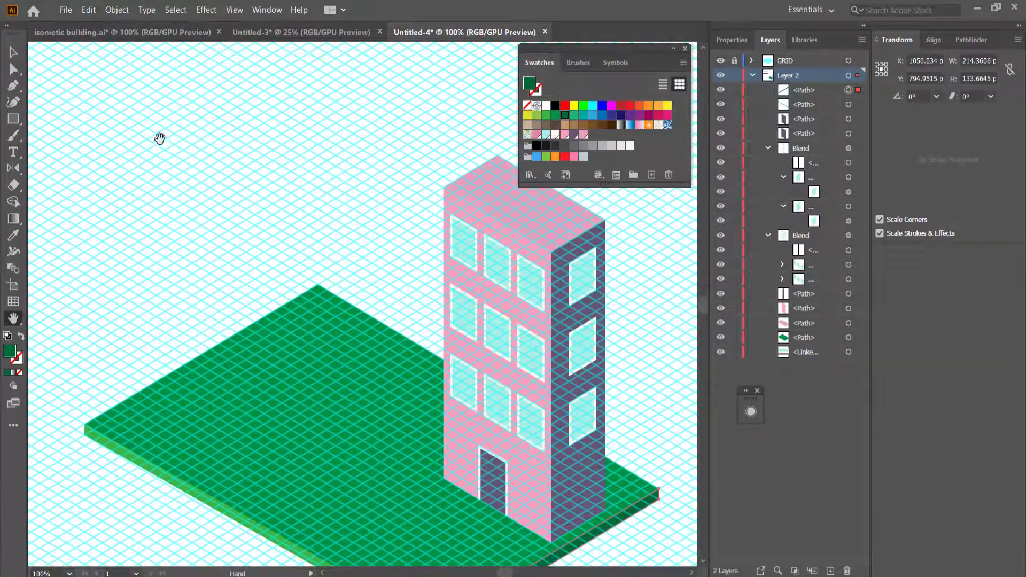
{"action": "left_click_drag", "start_coordinate": [178, 148], "coordinate": [263, 179]}
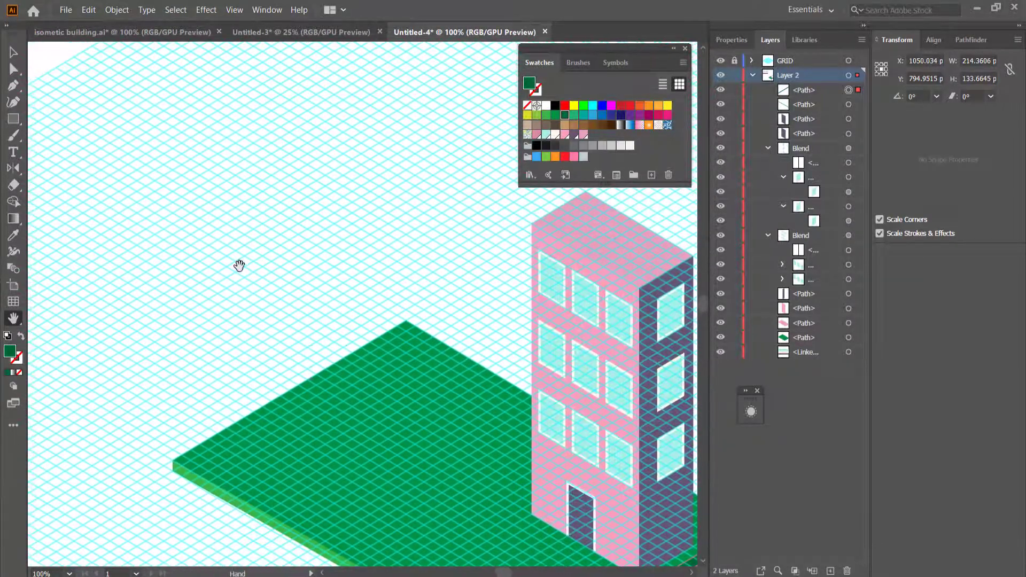
{"action": "left_click_drag", "start_coordinate": [13, 119], "coordinate": [48, 117]}
{"action": "key", "text": "l"}
{"action": "left_click_drag", "start_coordinate": [205, 149], "coordinate": [259, 208]}
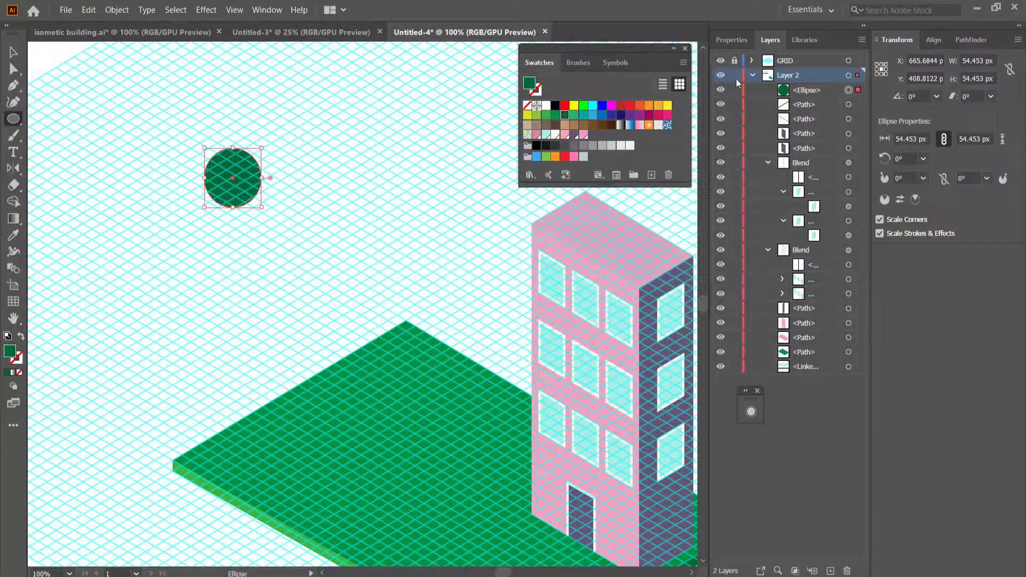
{"action": "left_click", "coordinate": [545, 115]}
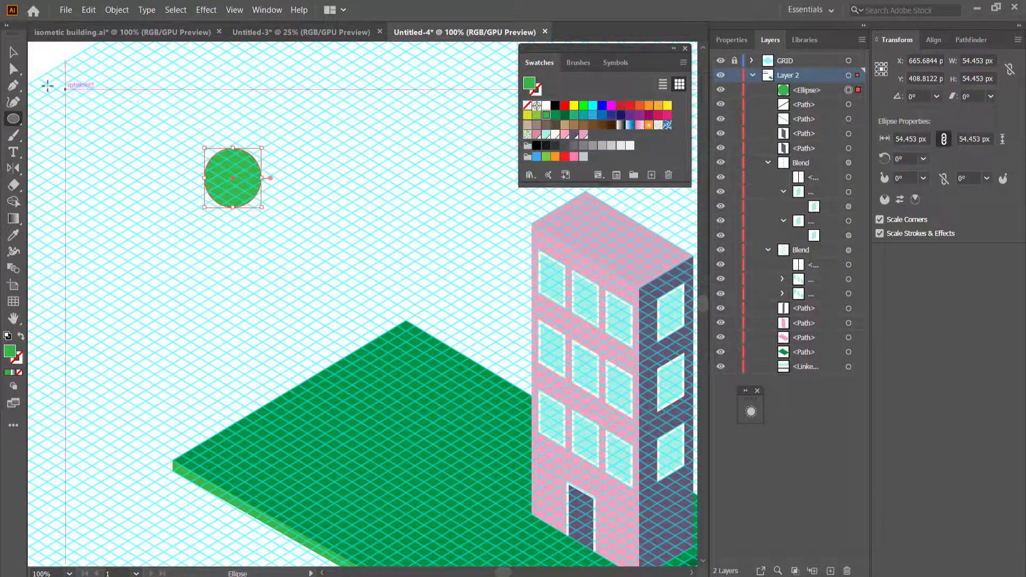
Draw a trunk rectangle about 4 by 37 px beneath the tree crown and fill it with brown.
{"action": "left_click", "coordinate": [16, 120]}
{"action": "left_click", "coordinate": [78, 122]}
{"action": "scroll", "coordinate": [244, 252], "scroll_direction": "up", "scroll_amount": 2}
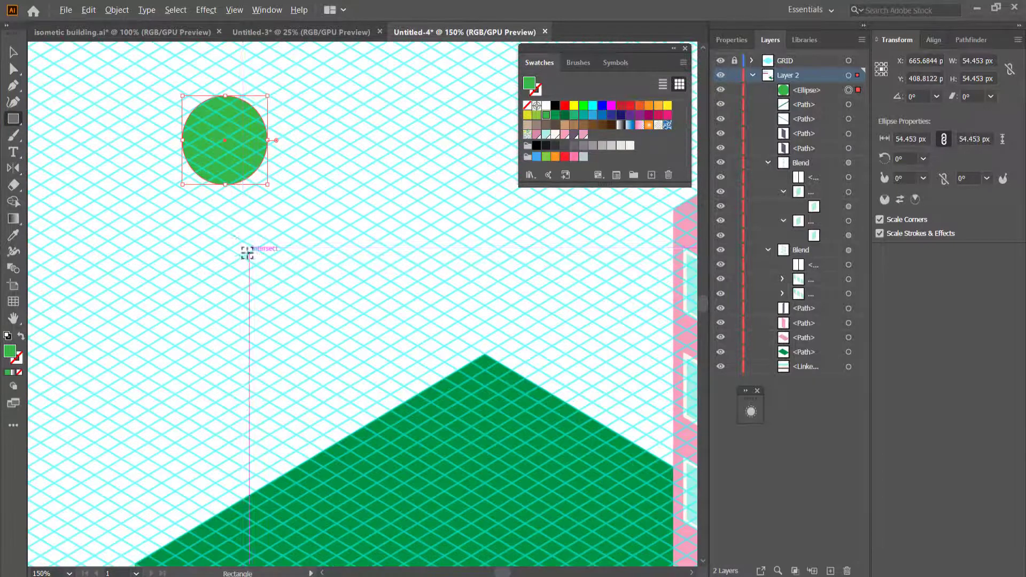
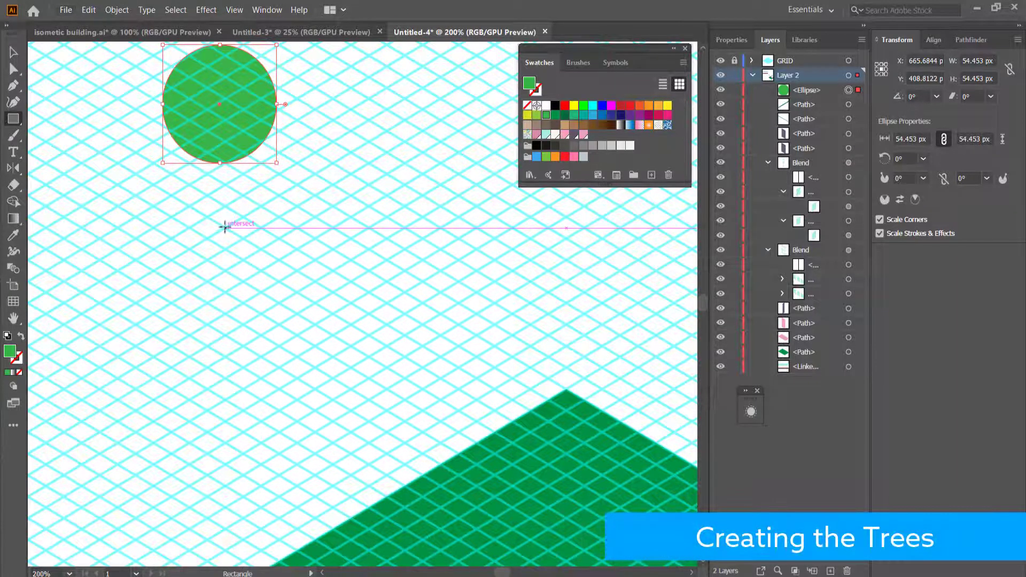
{"action": "left_click_drag", "start_coordinate": [224, 227], "coordinate": [217, 147]}
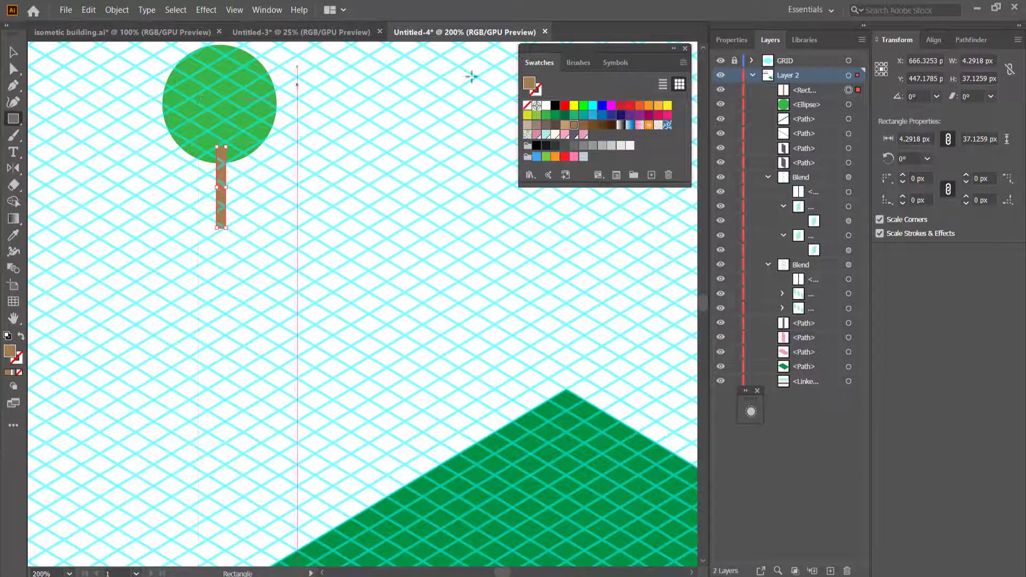
Place the crown above the trunk in the layer order and centre it horizontally over the trunk.
{"action": "left_click_drag", "start_coordinate": [805, 108], "coordinate": [805, 85]}
{"action": "left_click", "coordinate": [13, 51]}
{"action": "left_click", "coordinate": [73, 64]}
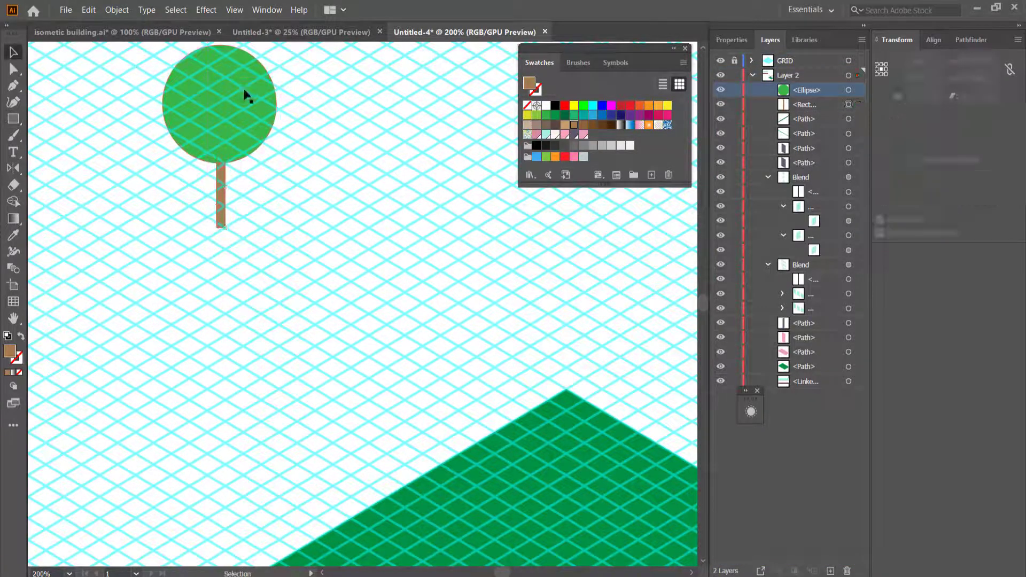
{"action": "left_click_drag", "start_coordinate": [246, 97], "coordinate": [248, 98]}
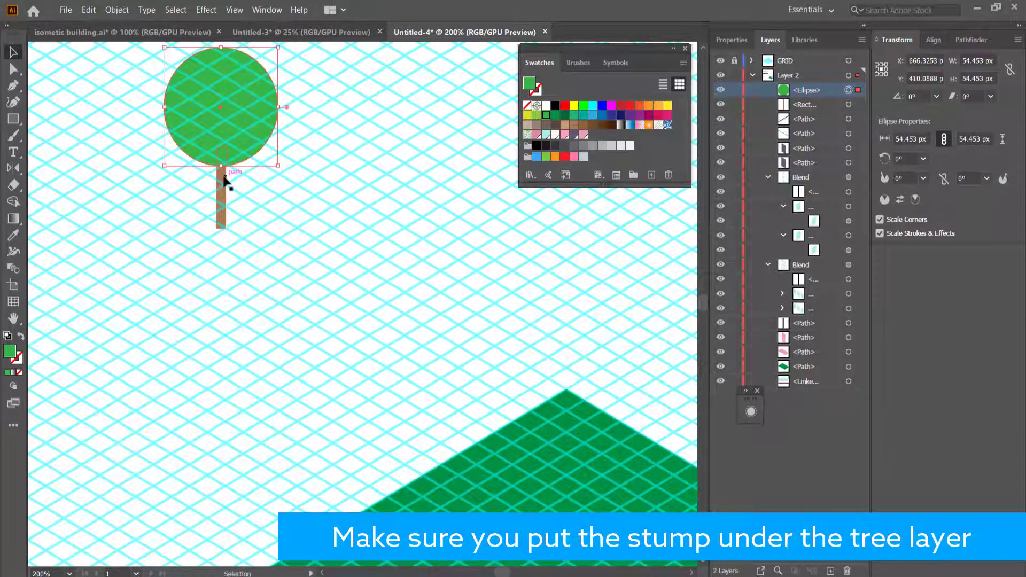
{"action": "left_click", "coordinate": [294, 164]}
Group the tree's crown and trunk.
{"action": "scroll", "coordinate": [270, 110], "scroll_direction": "up", "scroll_amount": 3}
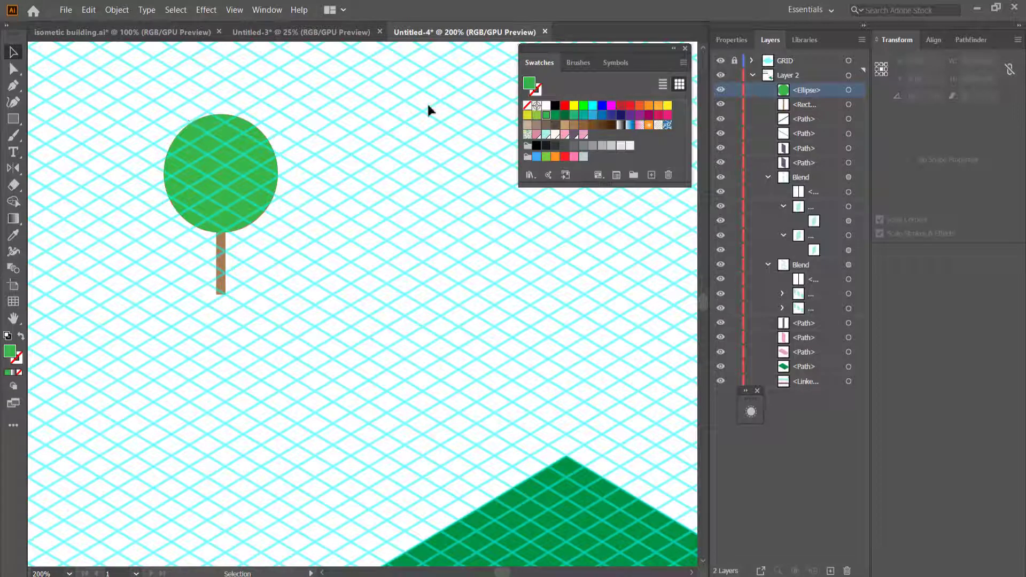
{"action": "left_click", "coordinate": [230, 216]}
{"action": "left_click", "coordinate": [220, 255], "text": "shift"}
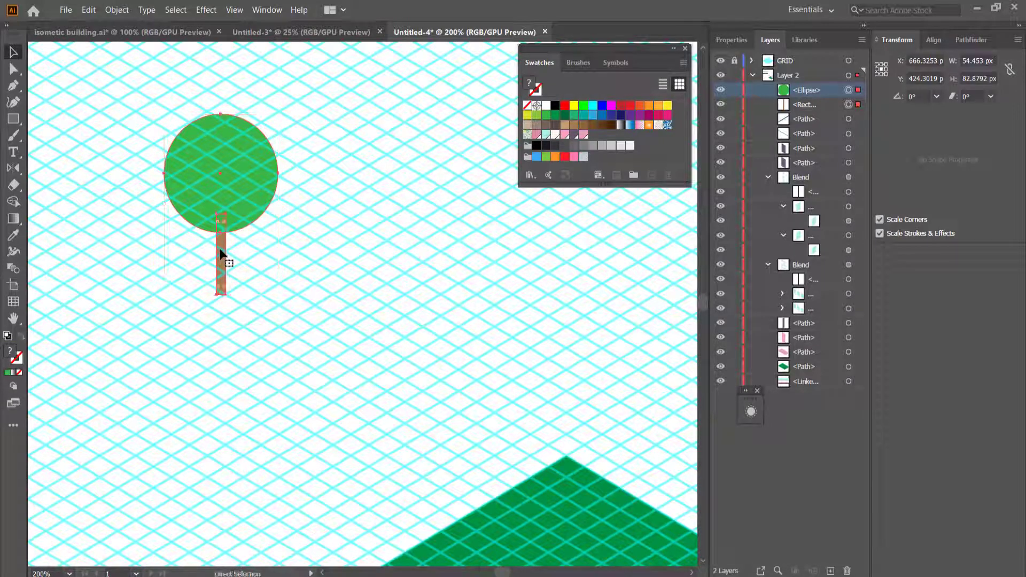
{"action": "key", "text": "ctrl+g"}
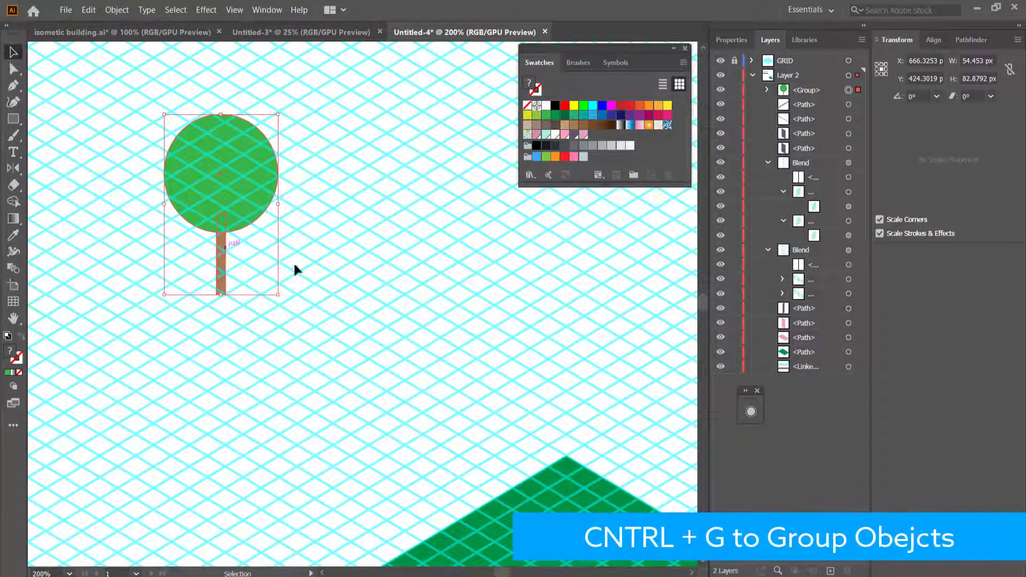
Draw a rectangle about 43 by 106 px covering the tree's right half, starting on its vertical centre line.
{"action": "left_click", "coordinate": [14, 119]}
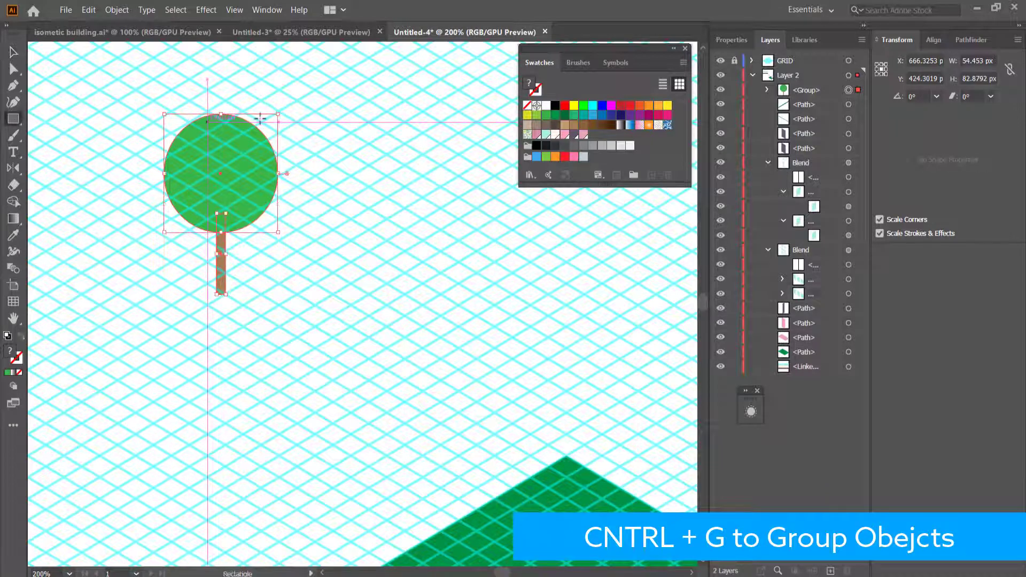
{"action": "left_click", "coordinate": [221, 90]}
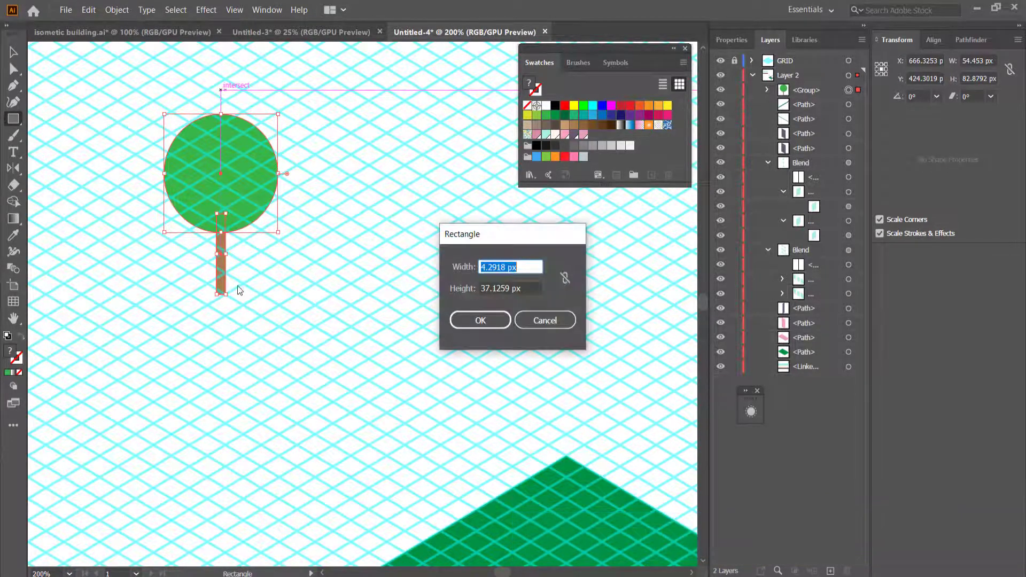
{"action": "left_click", "coordinate": [545, 320]}
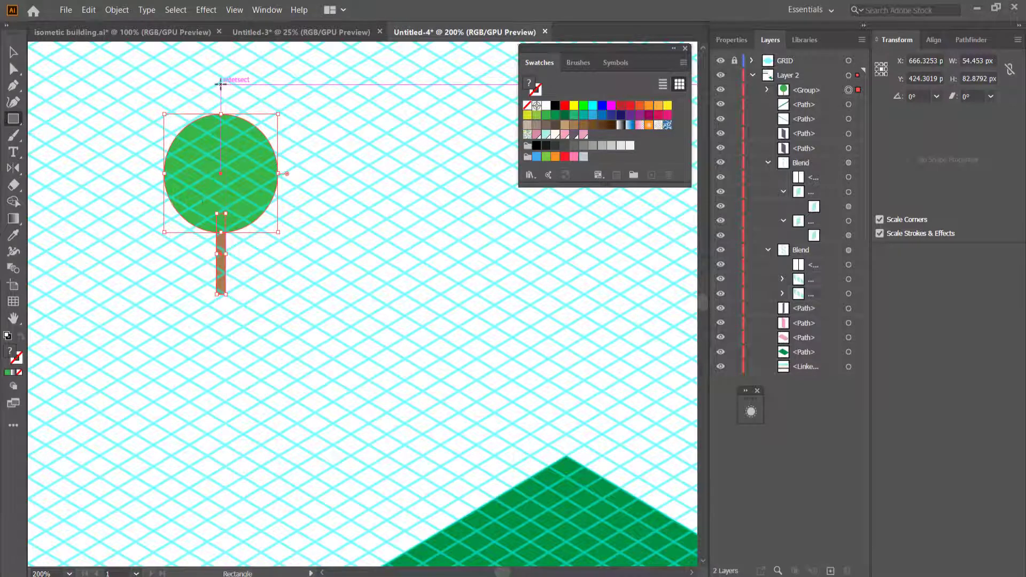
{"action": "left_click_drag", "start_coordinate": [220, 84], "coordinate": [309, 315]}
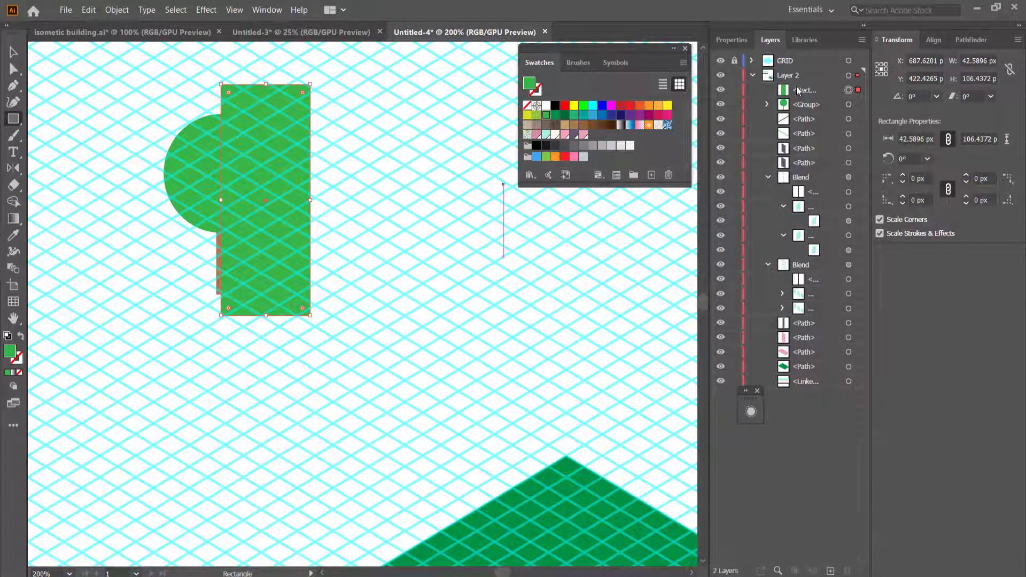
Divide the tree group with the overlapping rectangle using the Pathfinder, then deselect the result.
{"action": "key", "text": "v"}
{"action": "left_click", "coordinate": [225, 182], "text": "shift"}
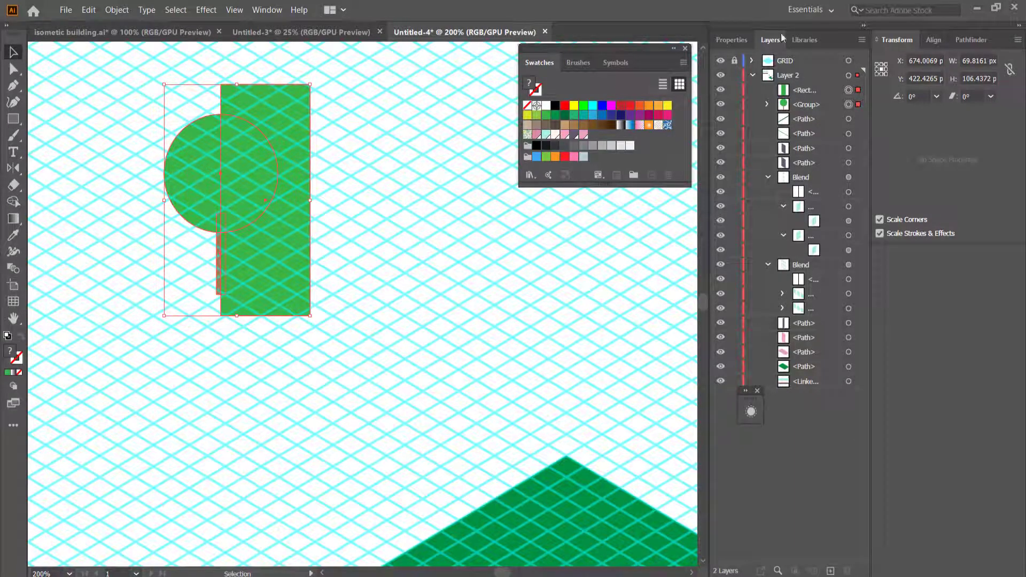
{"action": "left_click", "coordinate": [969, 40]}
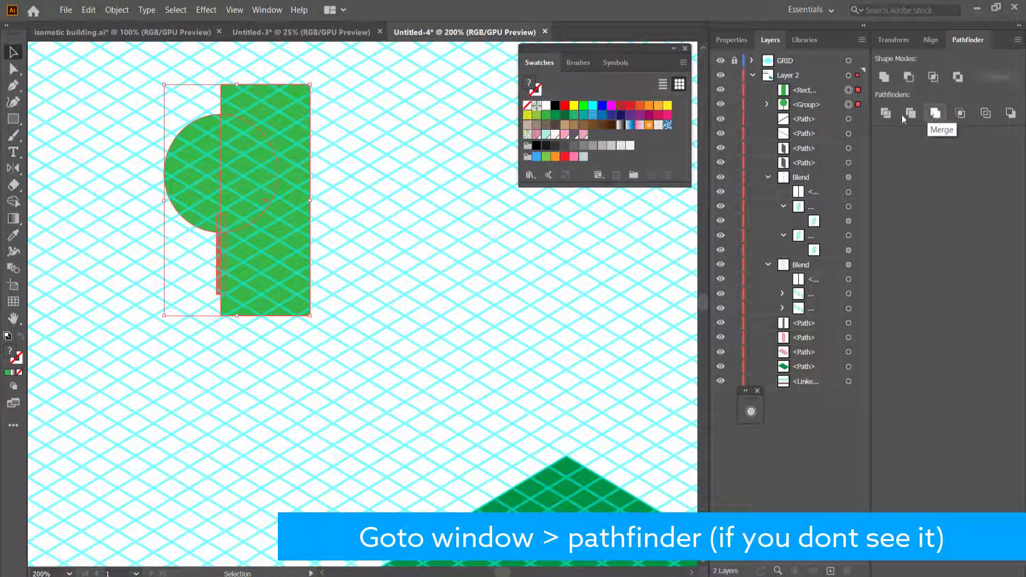
{"action": "left_click", "coordinate": [885, 114]}
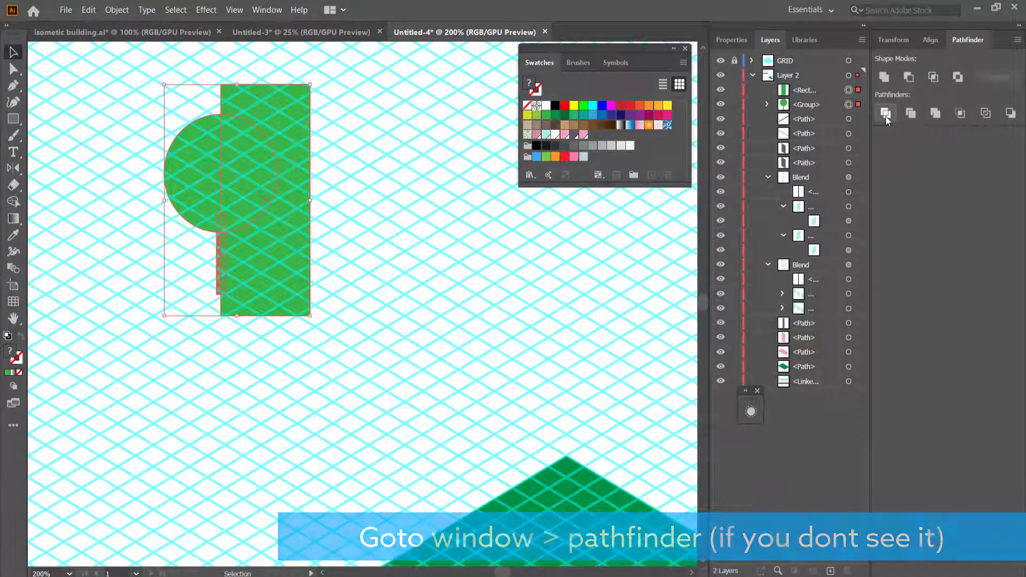
{"action": "left_click", "coordinate": [370, 107]}
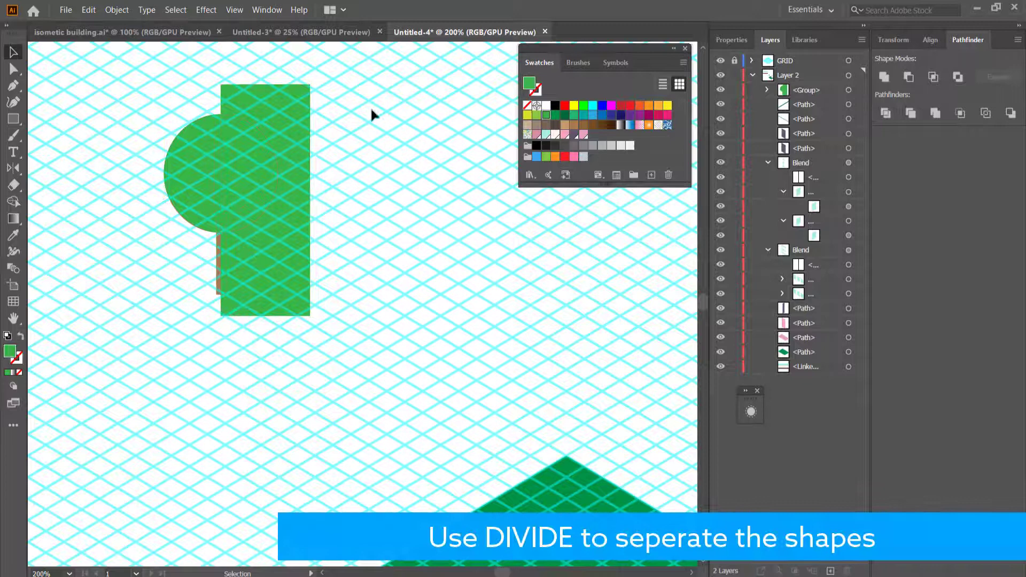
{"action": "left_click", "coordinate": [282, 110]}
{"action": "key", "text": "Delete"}
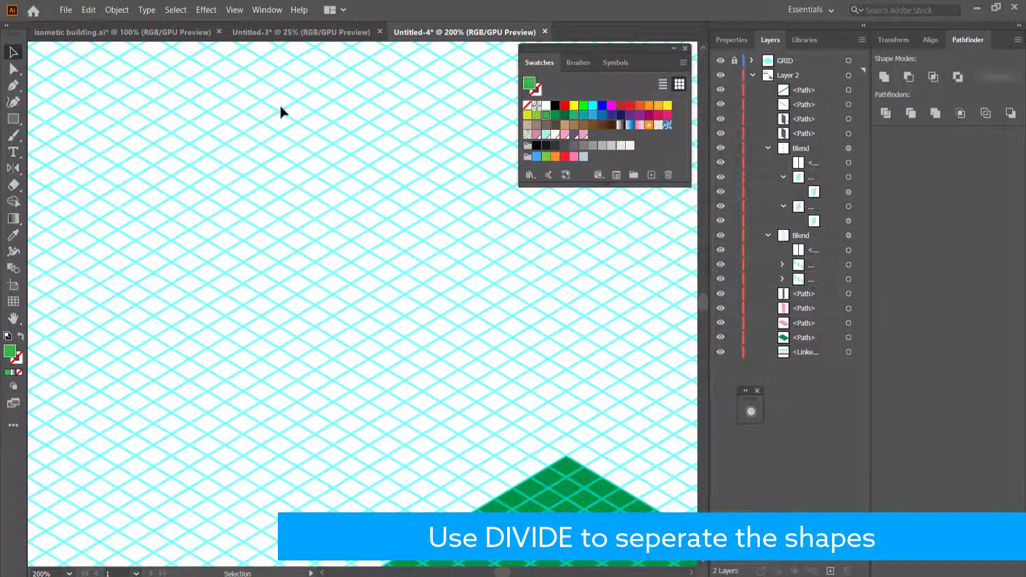
{"action": "key", "text": "ctrl+z"}
Isolate the divided group and delete the rectangle piece outside the tree and the right half of the crown.
{"action": "double_click", "coordinate": [289, 110]}
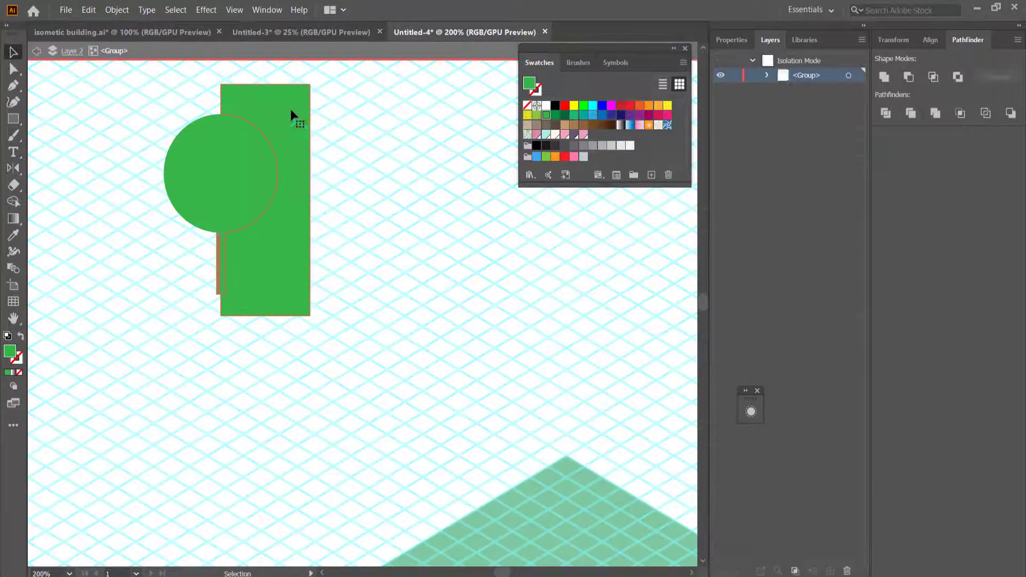
{"action": "key", "text": "Delete"}
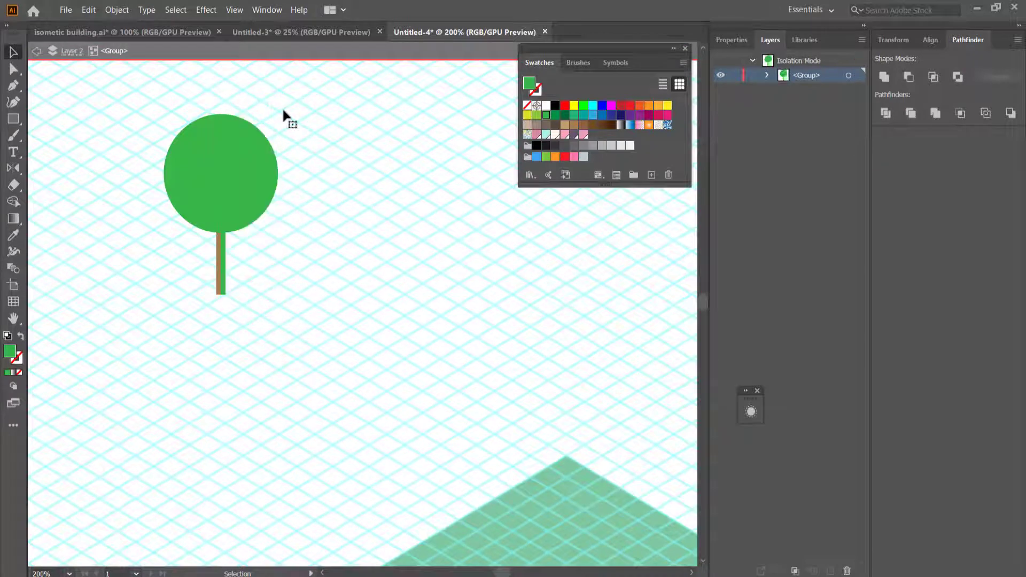
{"action": "left_click", "coordinate": [257, 165]}
{"action": "key", "text": "Delete"}
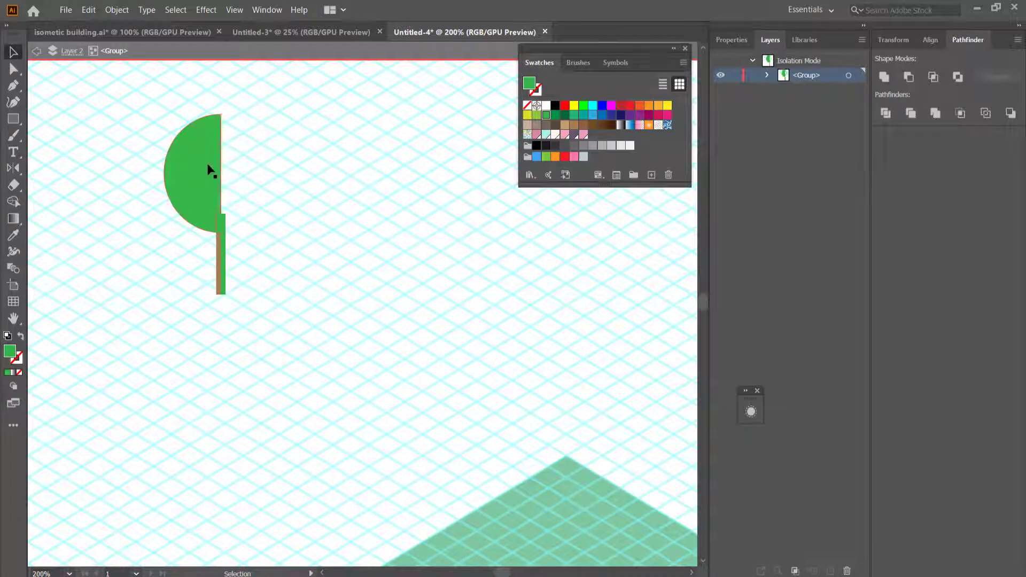
Delete the right half of the tree's trunk and leave isolation mode completely.
{"action": "left_click", "coordinate": [223, 235]}
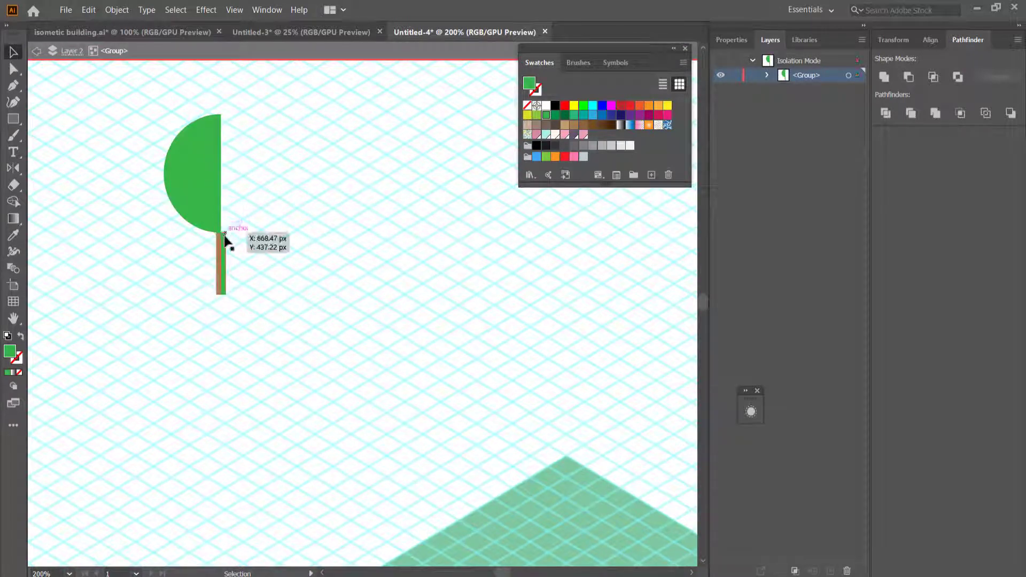
{"action": "key", "text": "Delete"}
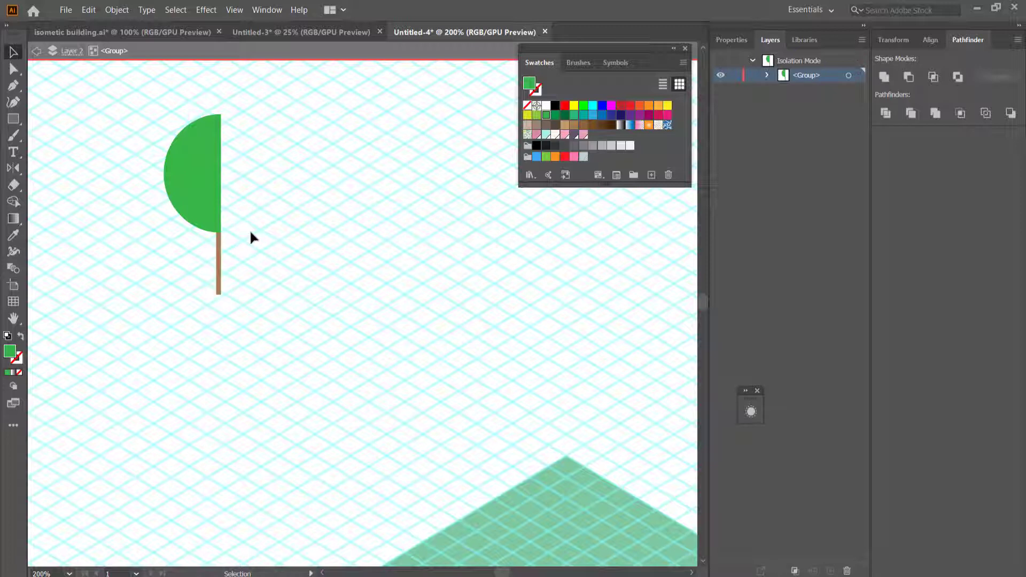
{"action": "left_click", "coordinate": [37, 52]}
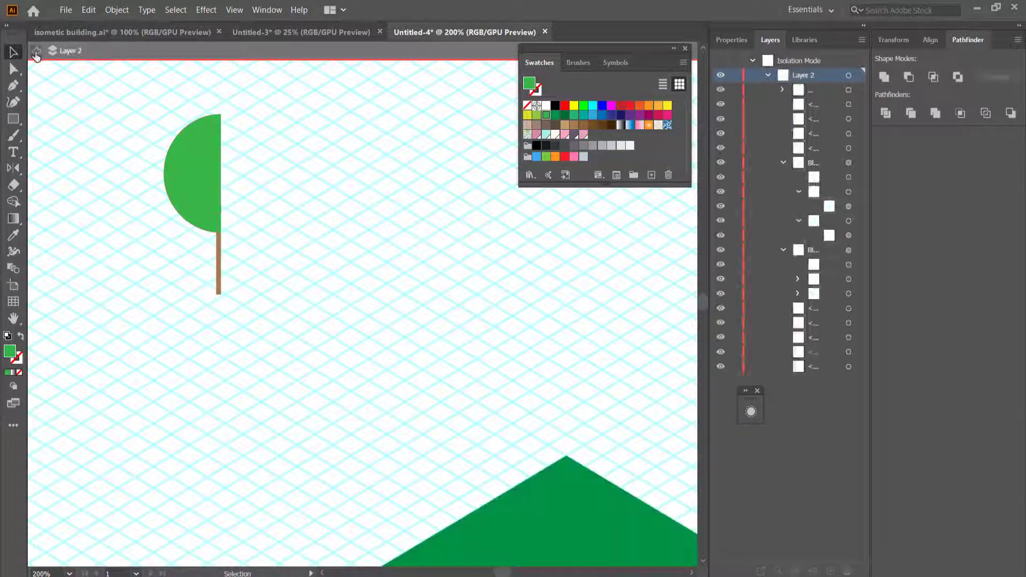
{"action": "scroll", "coordinate": [246, 181], "scroll_direction": "down", "scroll_amount": 1, "text": "alt"}
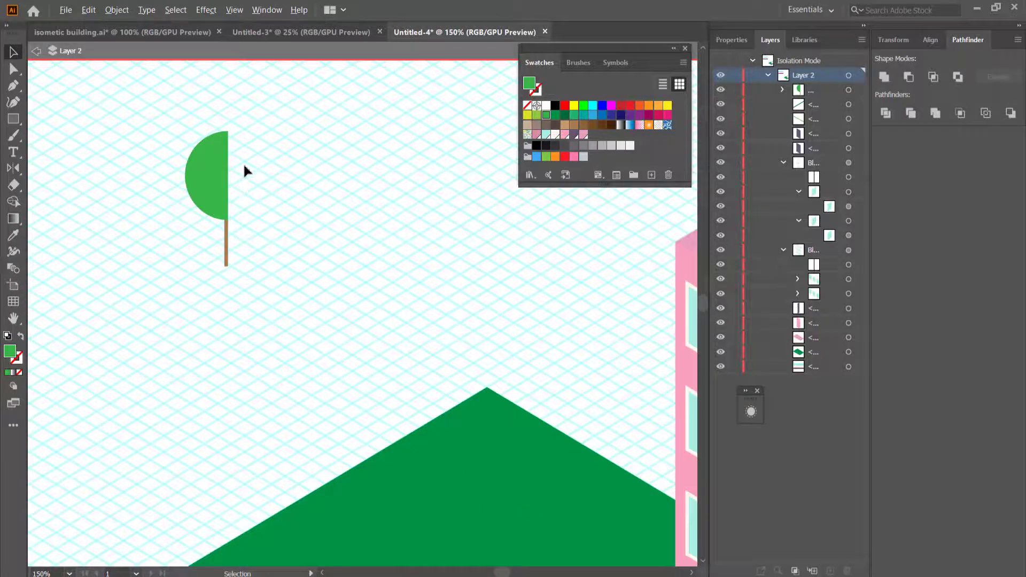
{"action": "left_click", "coordinate": [220, 163]}
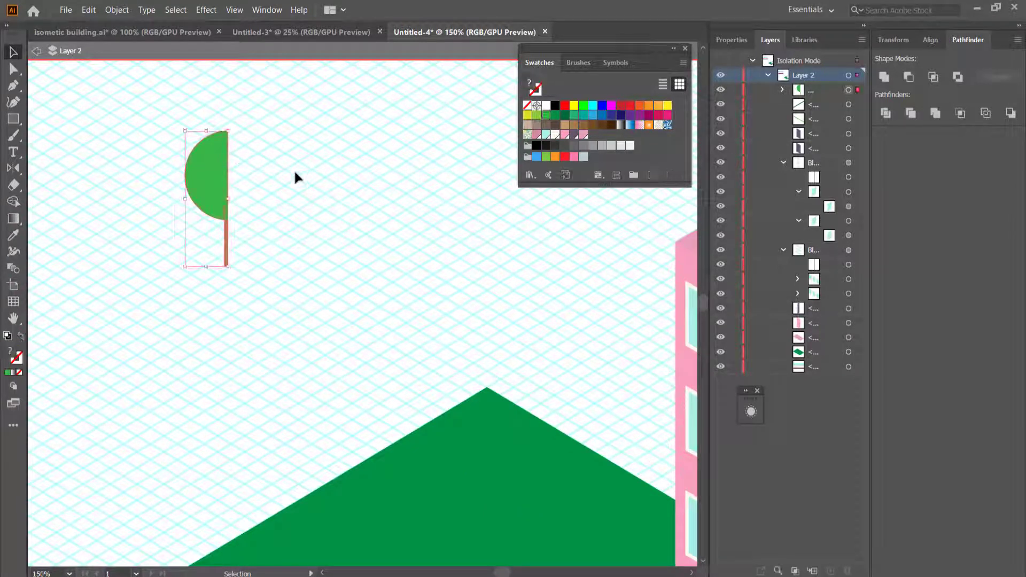
{"action": "left_click", "coordinate": [253, 161]}
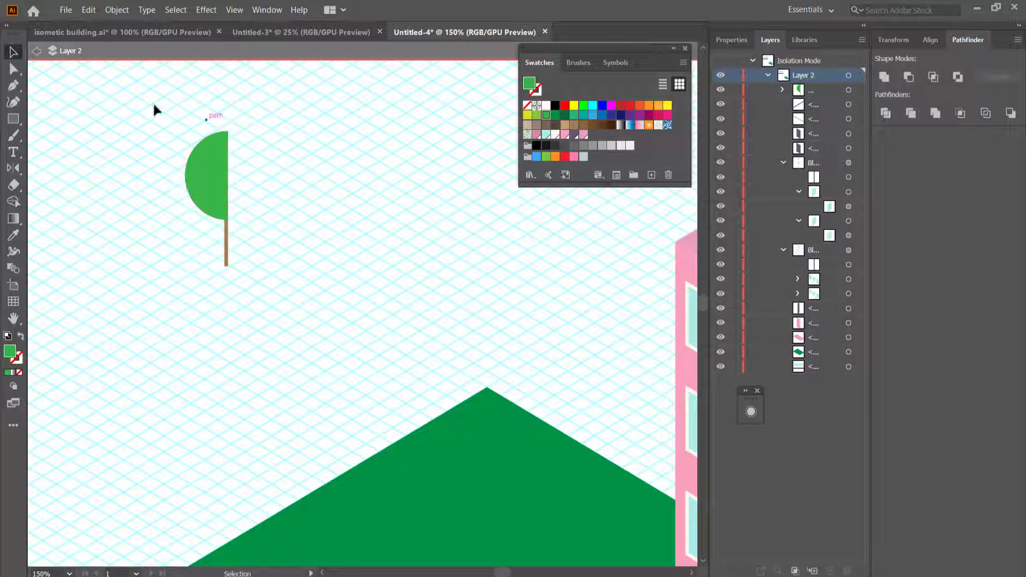
{"action": "left_click", "coordinate": [36, 52]}
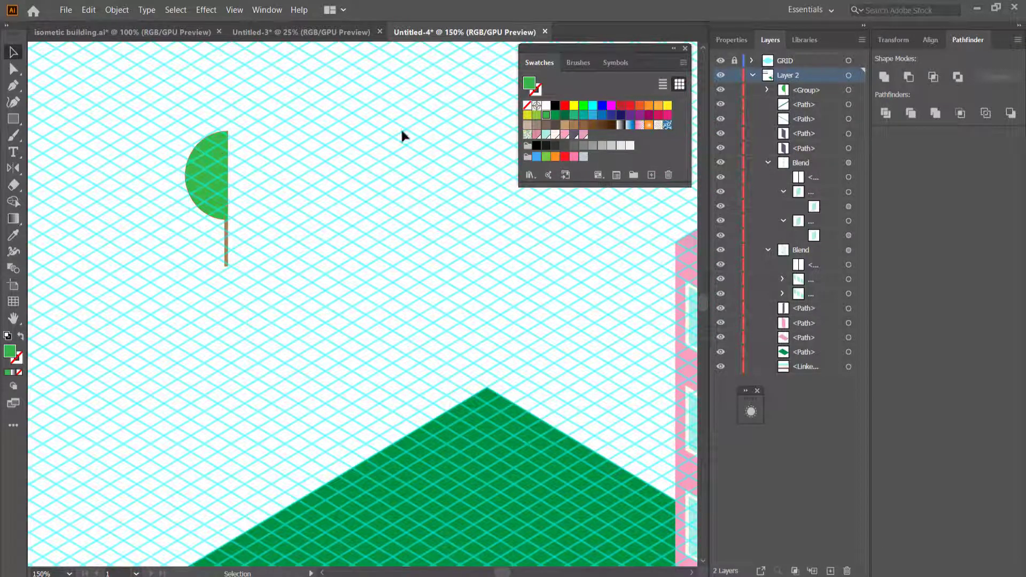
Apply a 3D Revolve effect to the half-tree group, revolving it from its Right Edge with the preview on.
{"action": "left_click", "coordinate": [209, 155]}
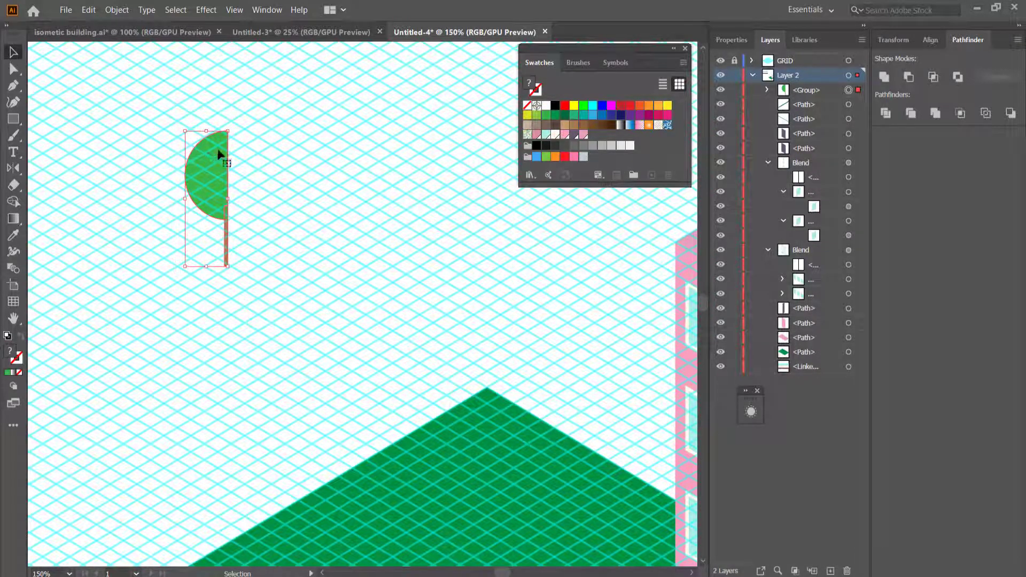
{"action": "left_click", "coordinate": [206, 10]}
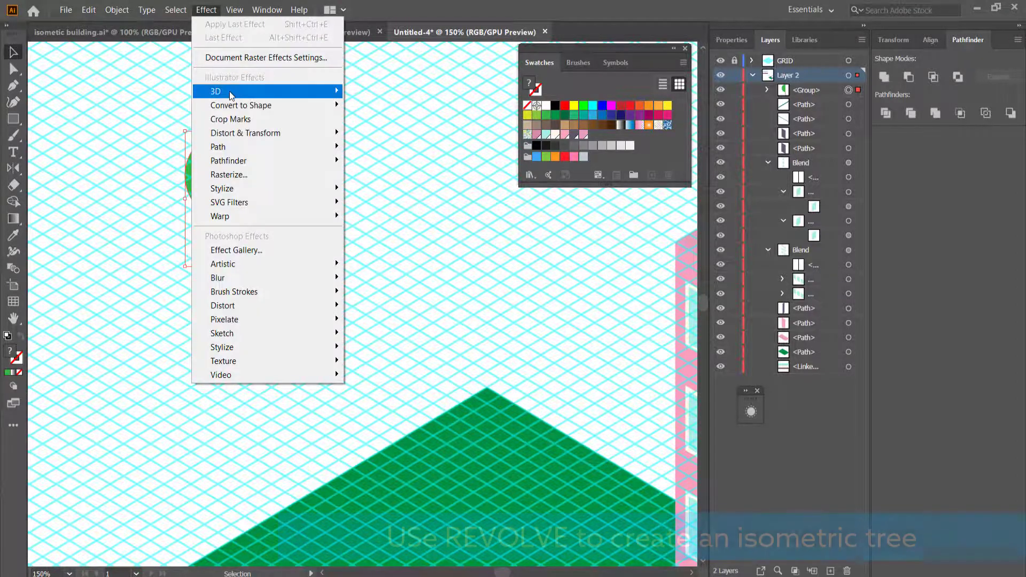
{"action": "mouse_move", "coordinate": [229, 90]}
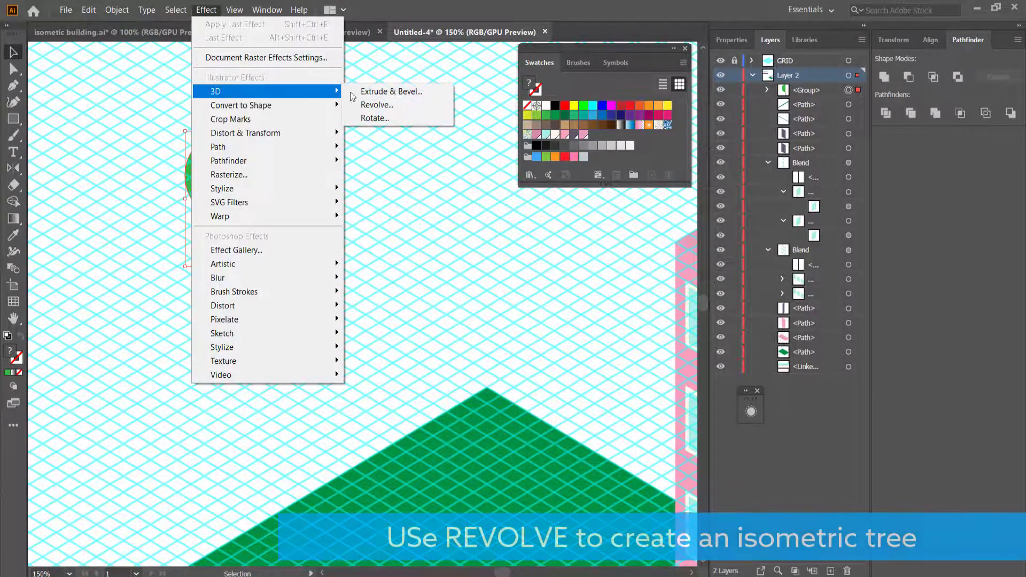
{"action": "left_click", "coordinate": [384, 107]}
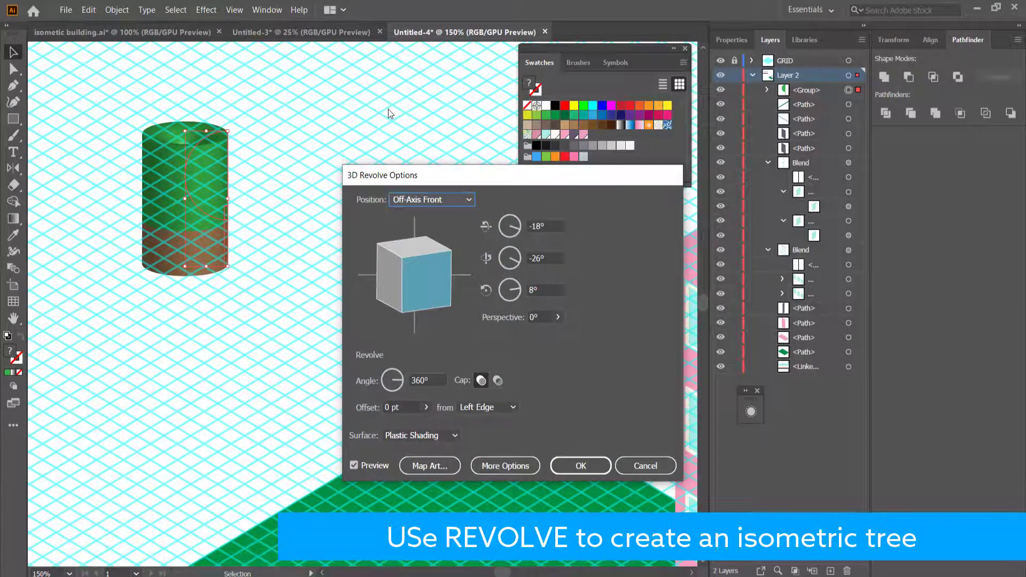
{"action": "left_click", "coordinate": [498, 407]}
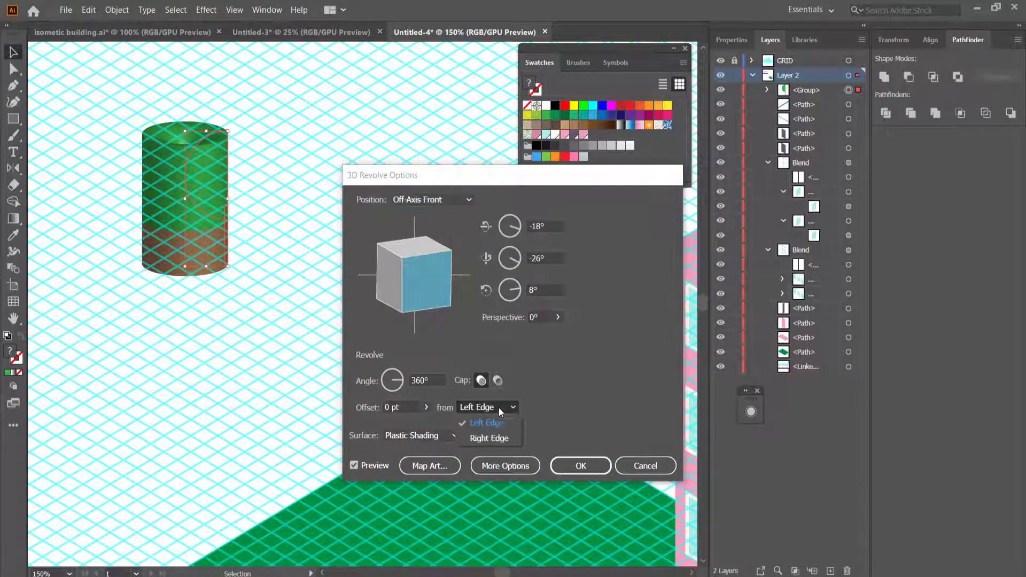
{"action": "left_click", "coordinate": [493, 437]}
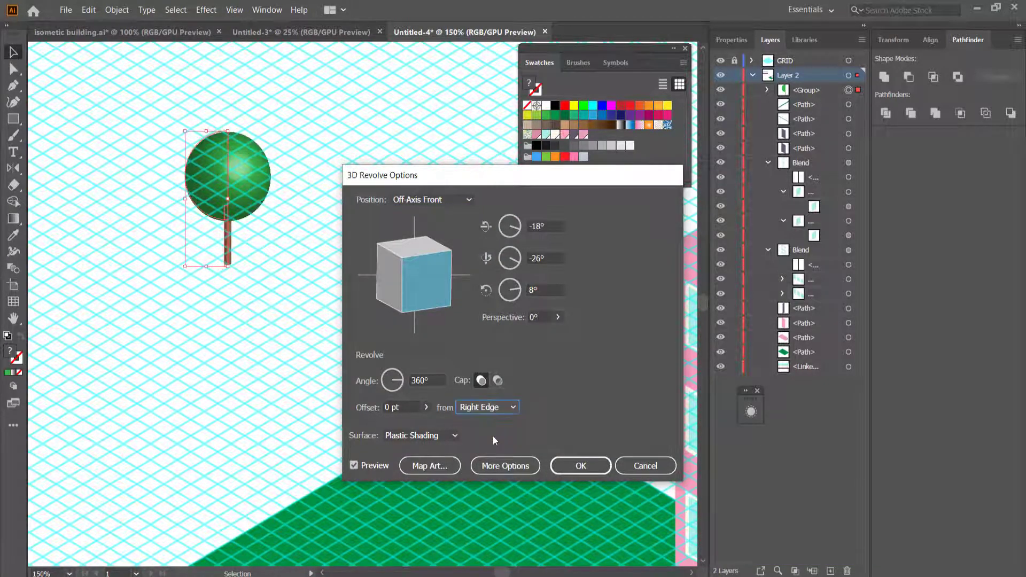
Try the isometric positions for the revolved tree and settle on Isometric Right.
{"action": "left_click", "coordinate": [438, 199]}
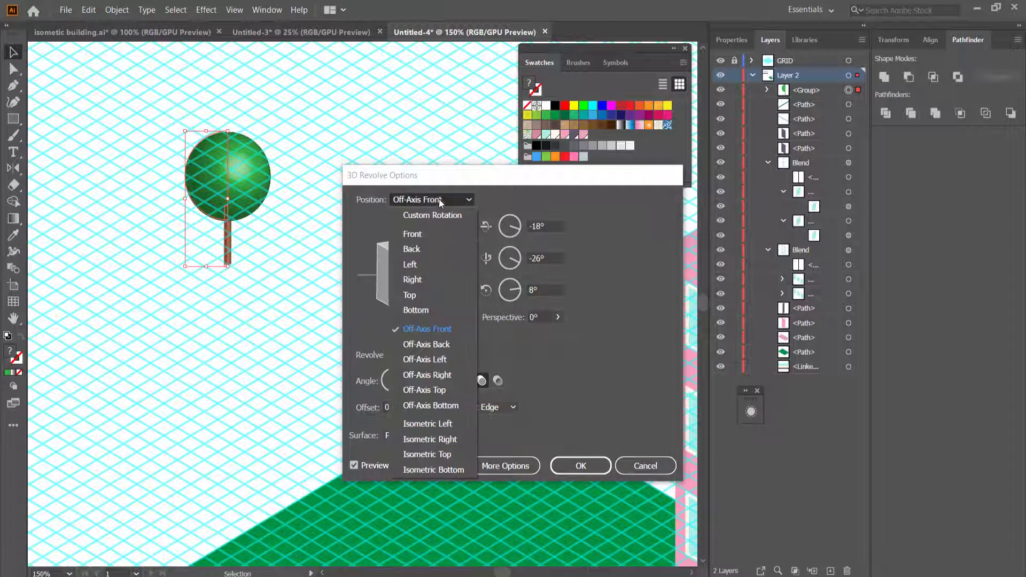
{"action": "left_click", "coordinate": [447, 439]}
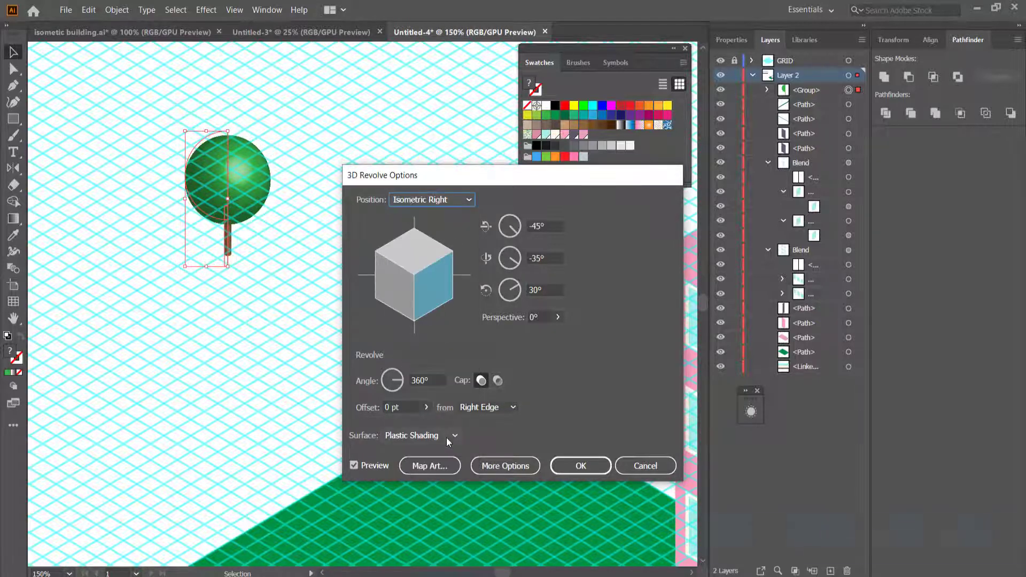
{"action": "left_click", "coordinate": [419, 200]}
{"action": "left_click", "coordinate": [416, 423]}
{"action": "left_click", "coordinate": [441, 203]}
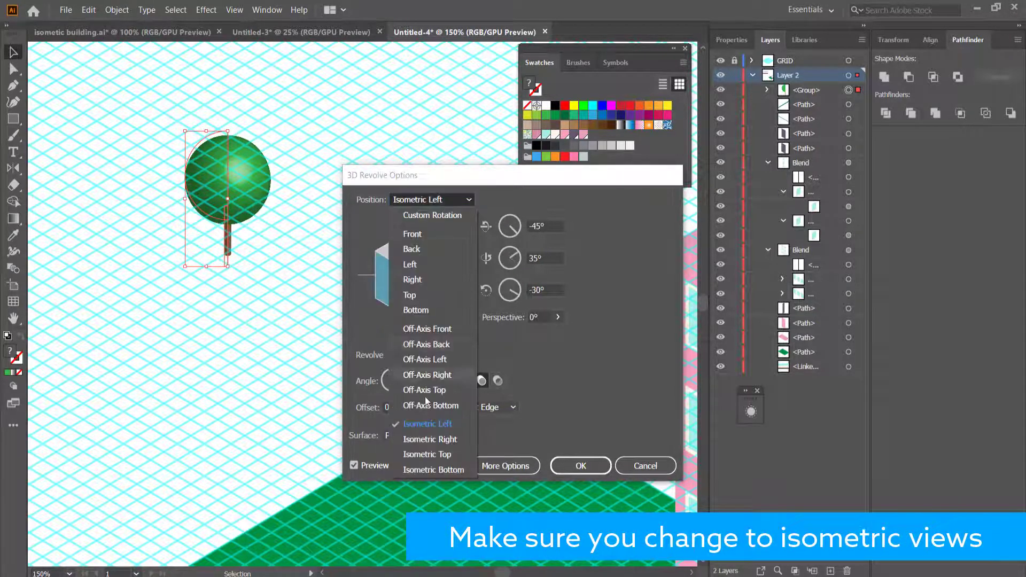
{"action": "left_click", "coordinate": [427, 423]}
{"action": "key", "text": "Down"}
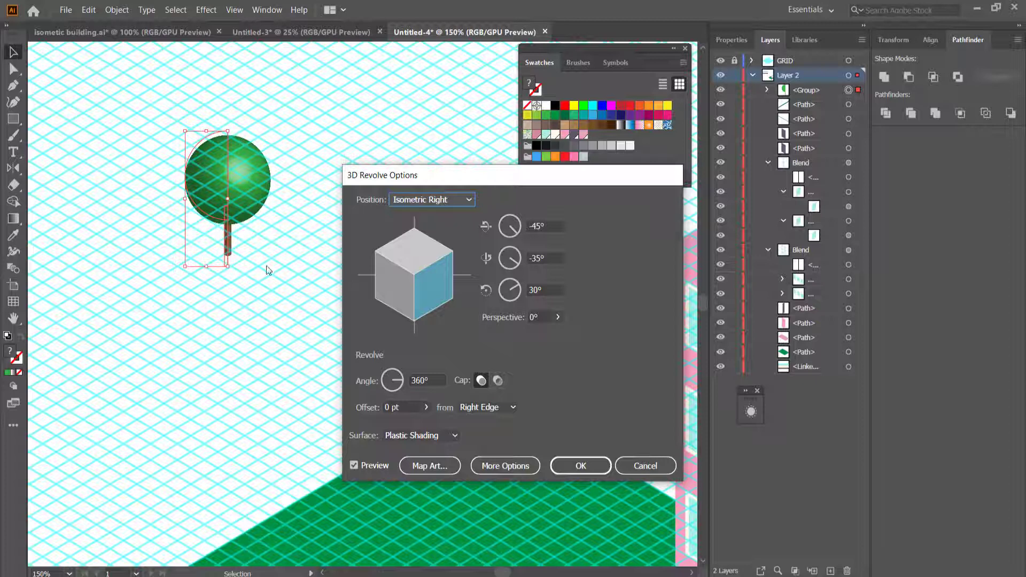
Expand the revolve options and change the surface setting so the tree renders in flat, unshaded green and brown.
{"action": "left_click", "coordinate": [427, 436]}
{"action": "left_click", "coordinate": [431, 495]}
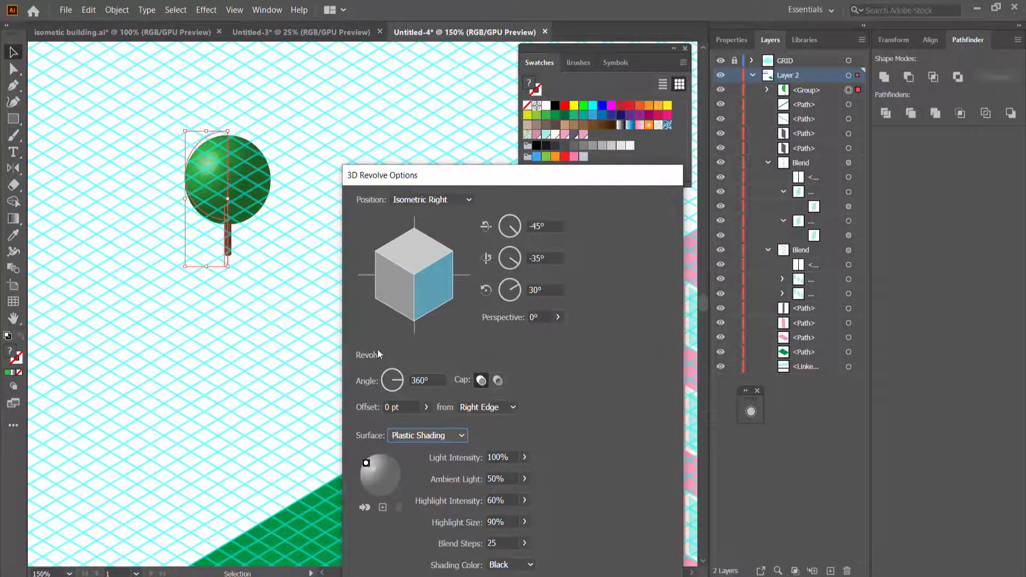
{"action": "left_click_drag", "start_coordinate": [498, 180], "coordinate": [515, 58]}
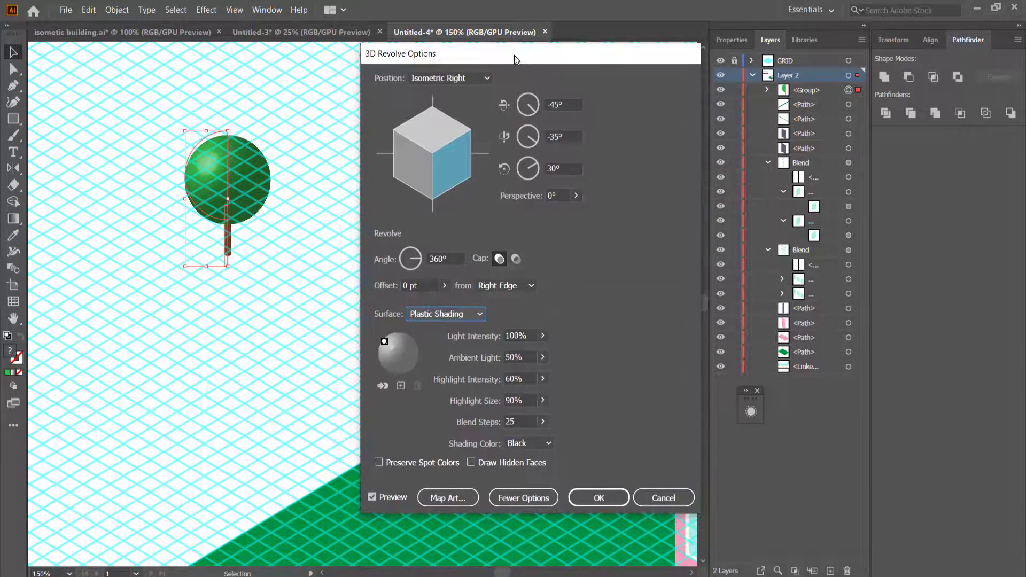
{"action": "left_click", "coordinate": [452, 313]}
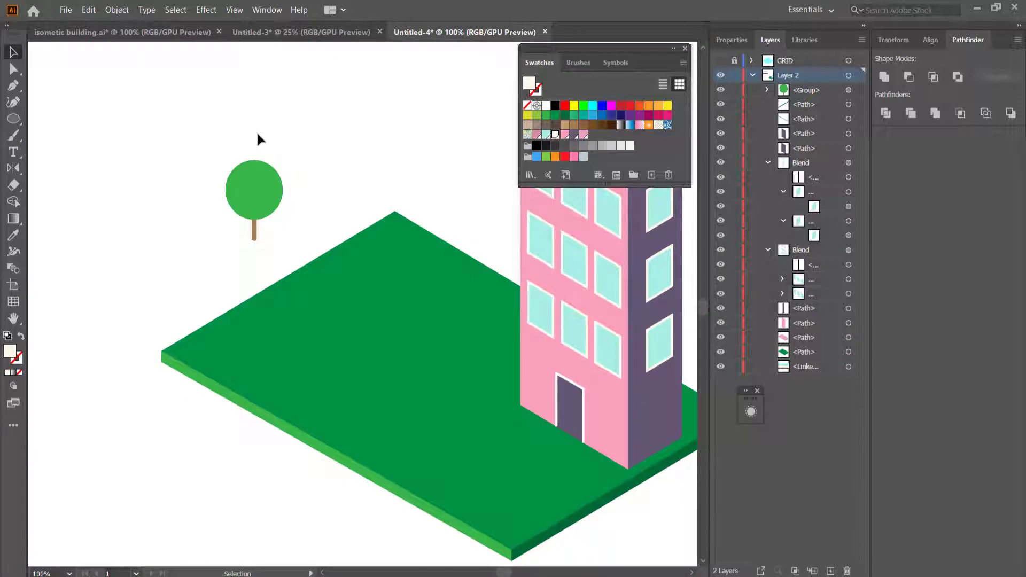
Line up three copies of the tree along the base's back-left edge on the grid, and duplicate that row in front of them.
{"action": "left_click_drag", "start_coordinate": [264, 189], "coordinate": [393, 220]}
{"action": "left_click", "coordinate": [720, 60]}
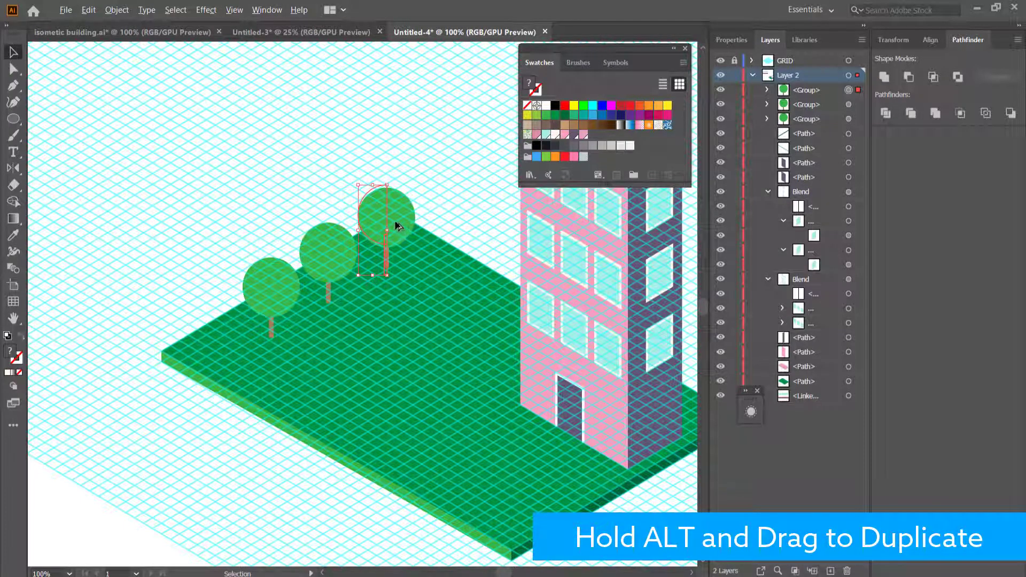
{"action": "left_click", "coordinate": [331, 260], "text": "shift"}
{"action": "left_click", "coordinate": [278, 289], "text": "shift"}
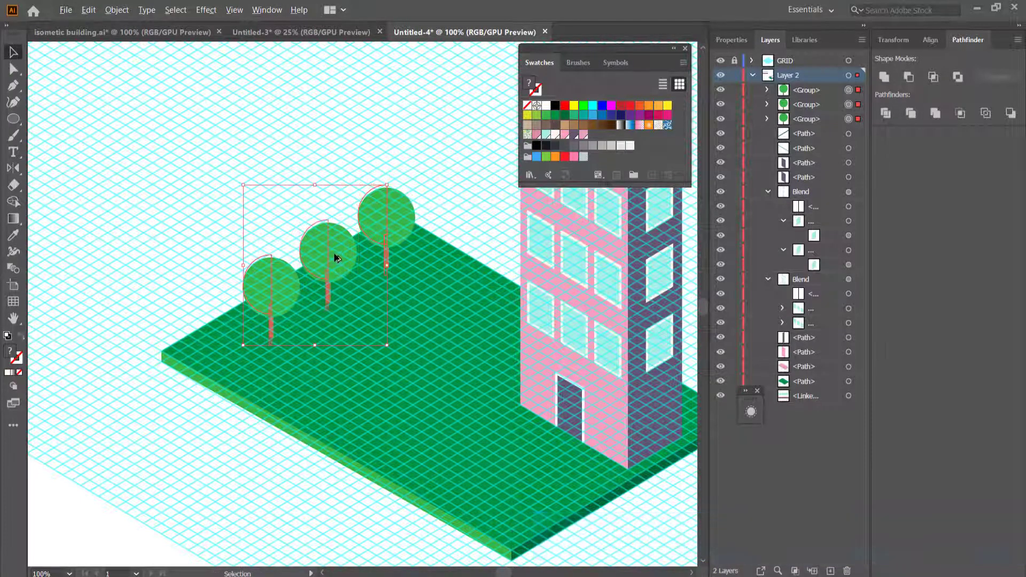
{"action": "left_click_drag", "start_coordinate": [334, 259], "coordinate": [407, 301]}
{"action": "key", "text": "ctrl+shift+a"}
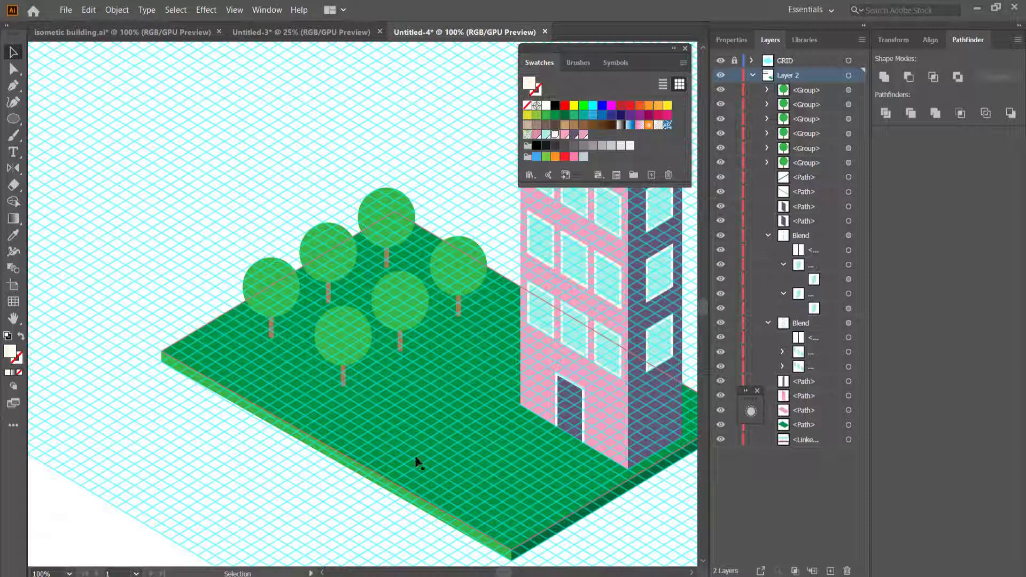
Draw a brown isometric ground patch with a white outline in front of the building's door using the Pen tool.
{"action": "left_click", "coordinate": [672, 49]}
{"action": "left_click", "coordinate": [13, 119]}
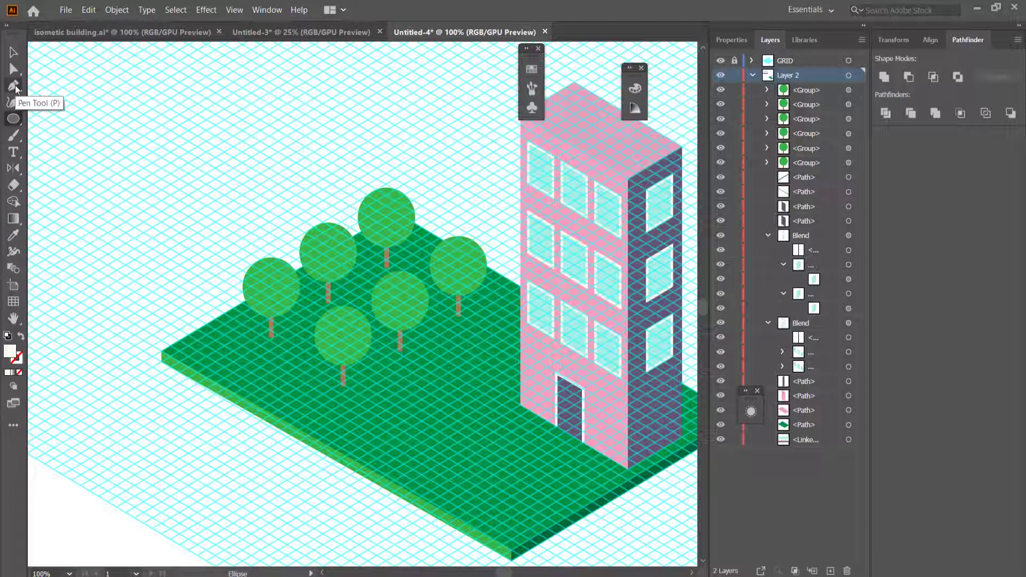
{"action": "left_click", "coordinate": [13, 86]}
{"action": "scroll", "coordinate": [606, 459], "scroll_direction": "up", "scroll_amount": 1}
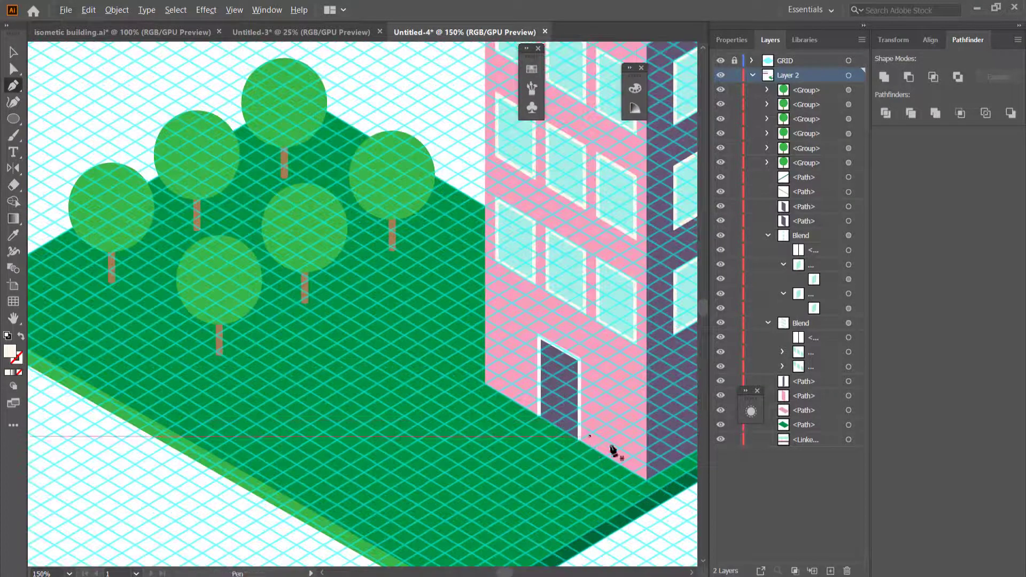
{"action": "left_click", "coordinate": [660, 488]}
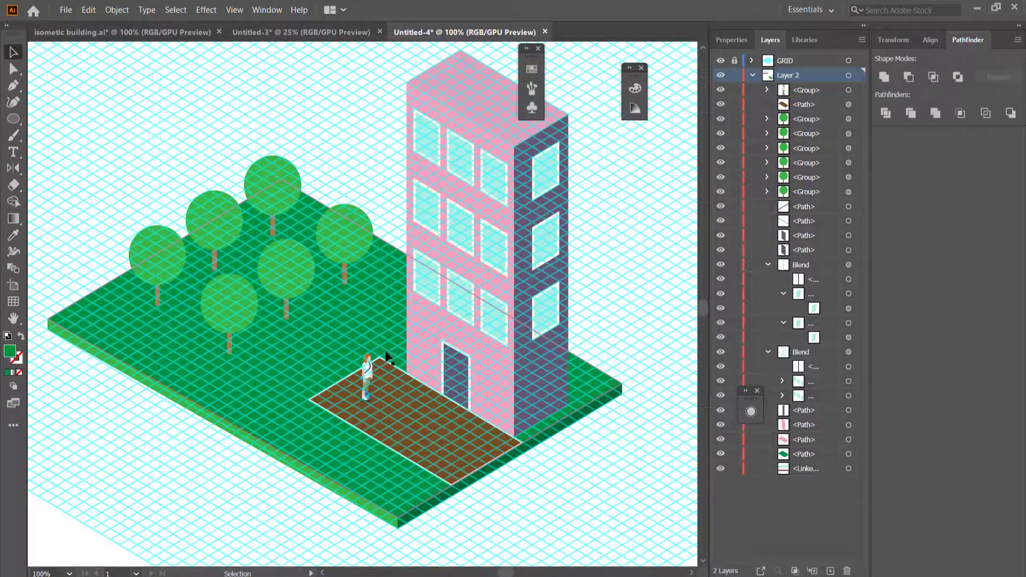
Hide the GRID layer and deselect the artwork to show the whole illustration without the grid.
{"action": "left_click", "coordinate": [369, 369]}
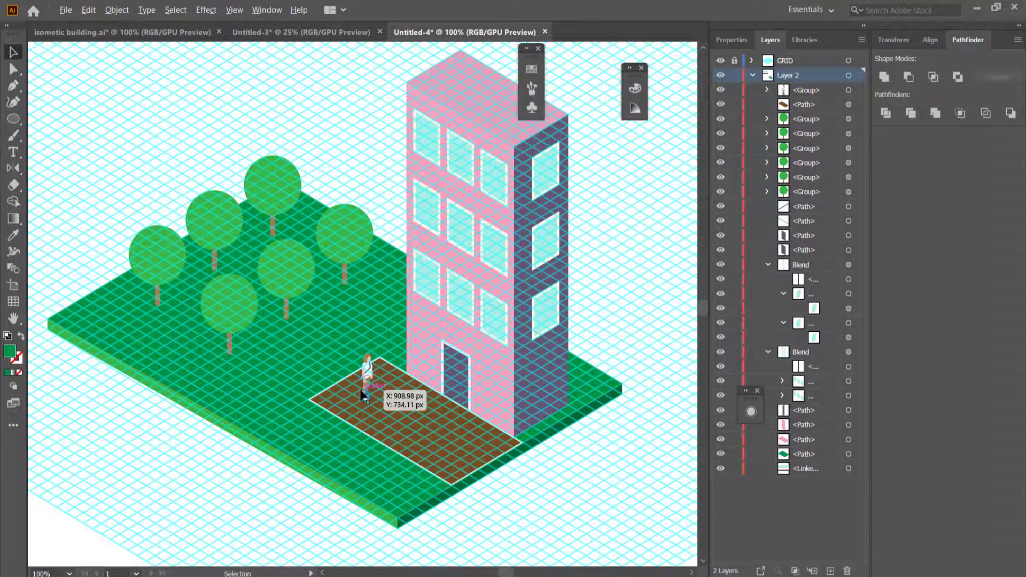
{"action": "key", "text": "ctrl+equal"}
{"action": "left_click", "coordinate": [395, 303]}
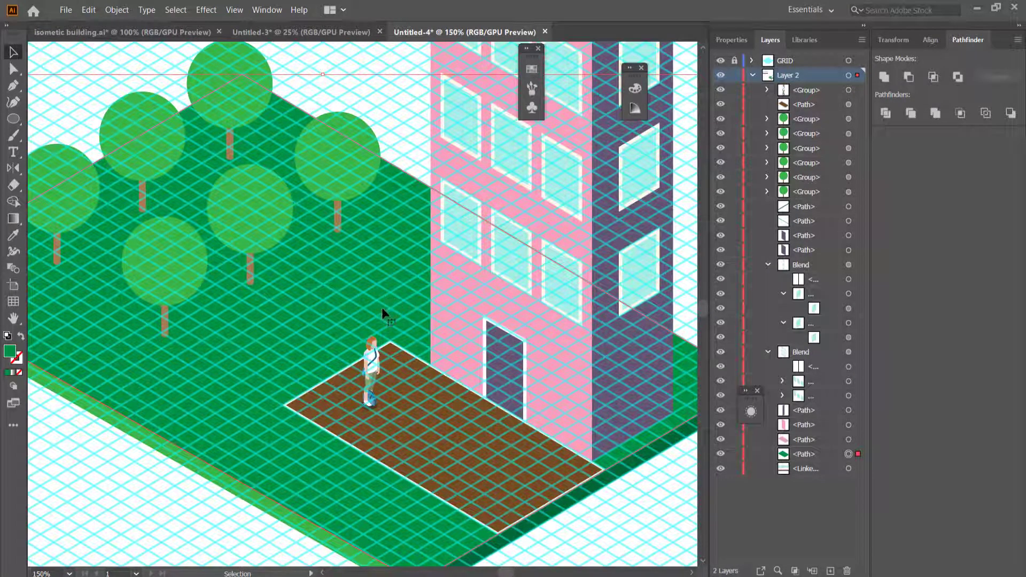
{"action": "left_click", "coordinate": [721, 61]}
{"action": "key", "text": "ctrl+minus"}
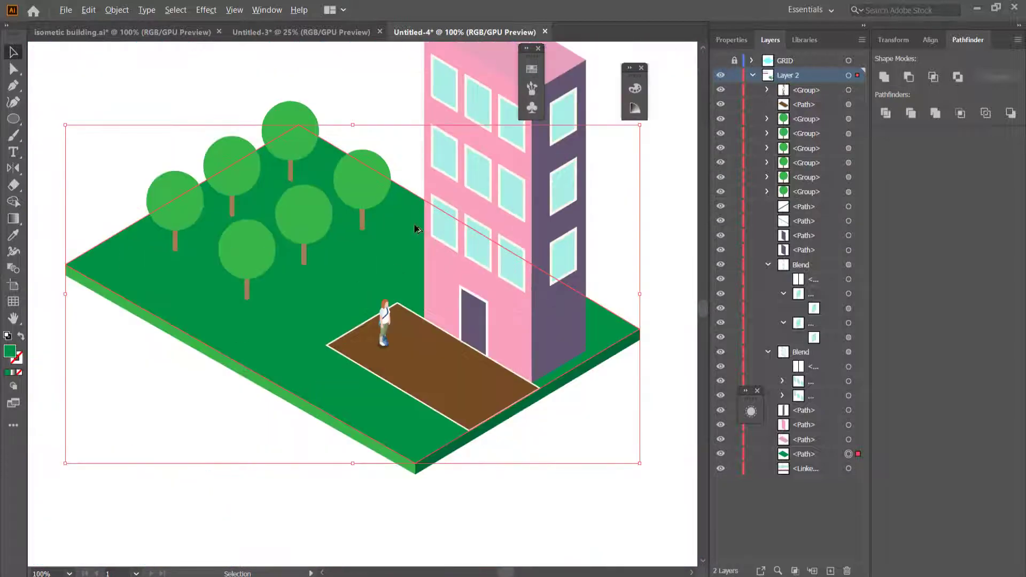
{"action": "key", "text": "ctrl+minus"}
{"action": "left_click", "coordinate": [619, 212]}
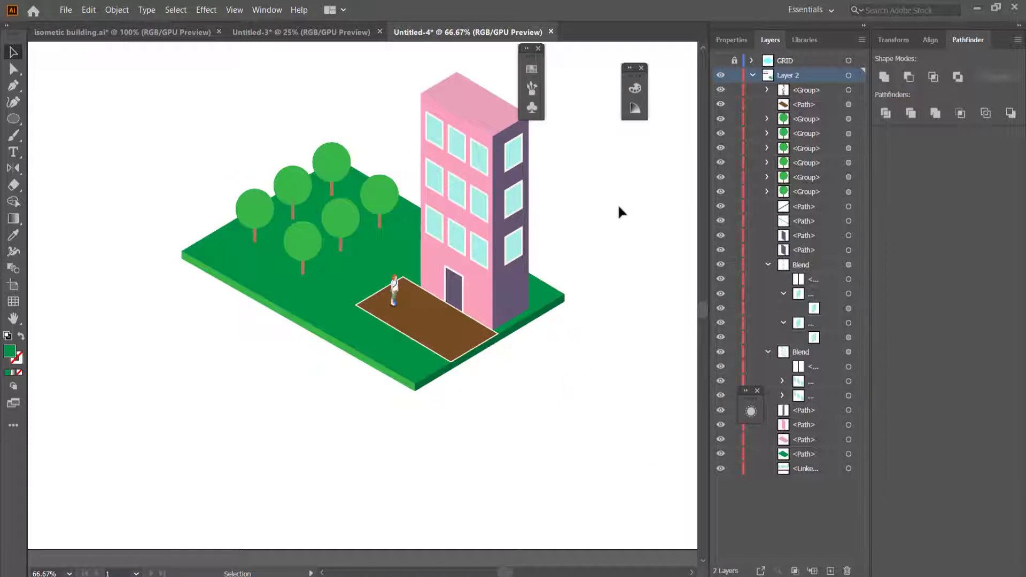
Compare the illustration with the building in the "isometic building.ai" document, and return to Untitled-4.
{"action": "left_click", "coordinate": [178, 33]}
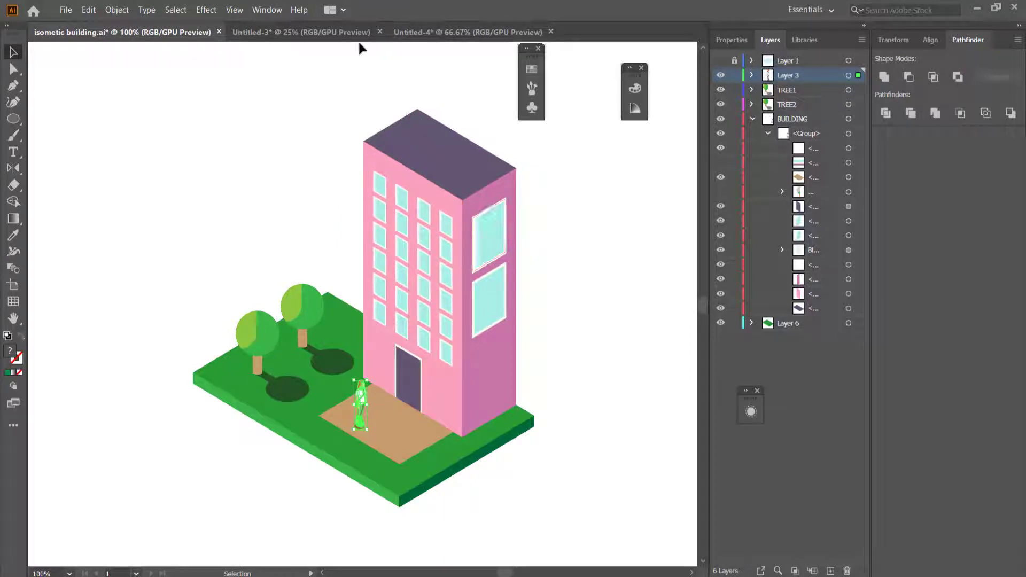
{"action": "left_click", "coordinate": [427, 33]}
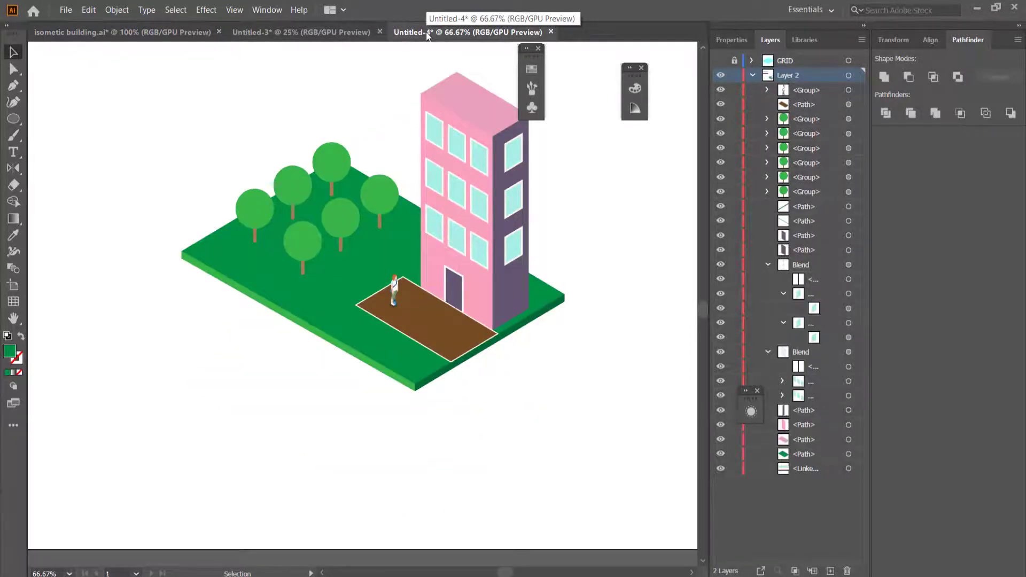